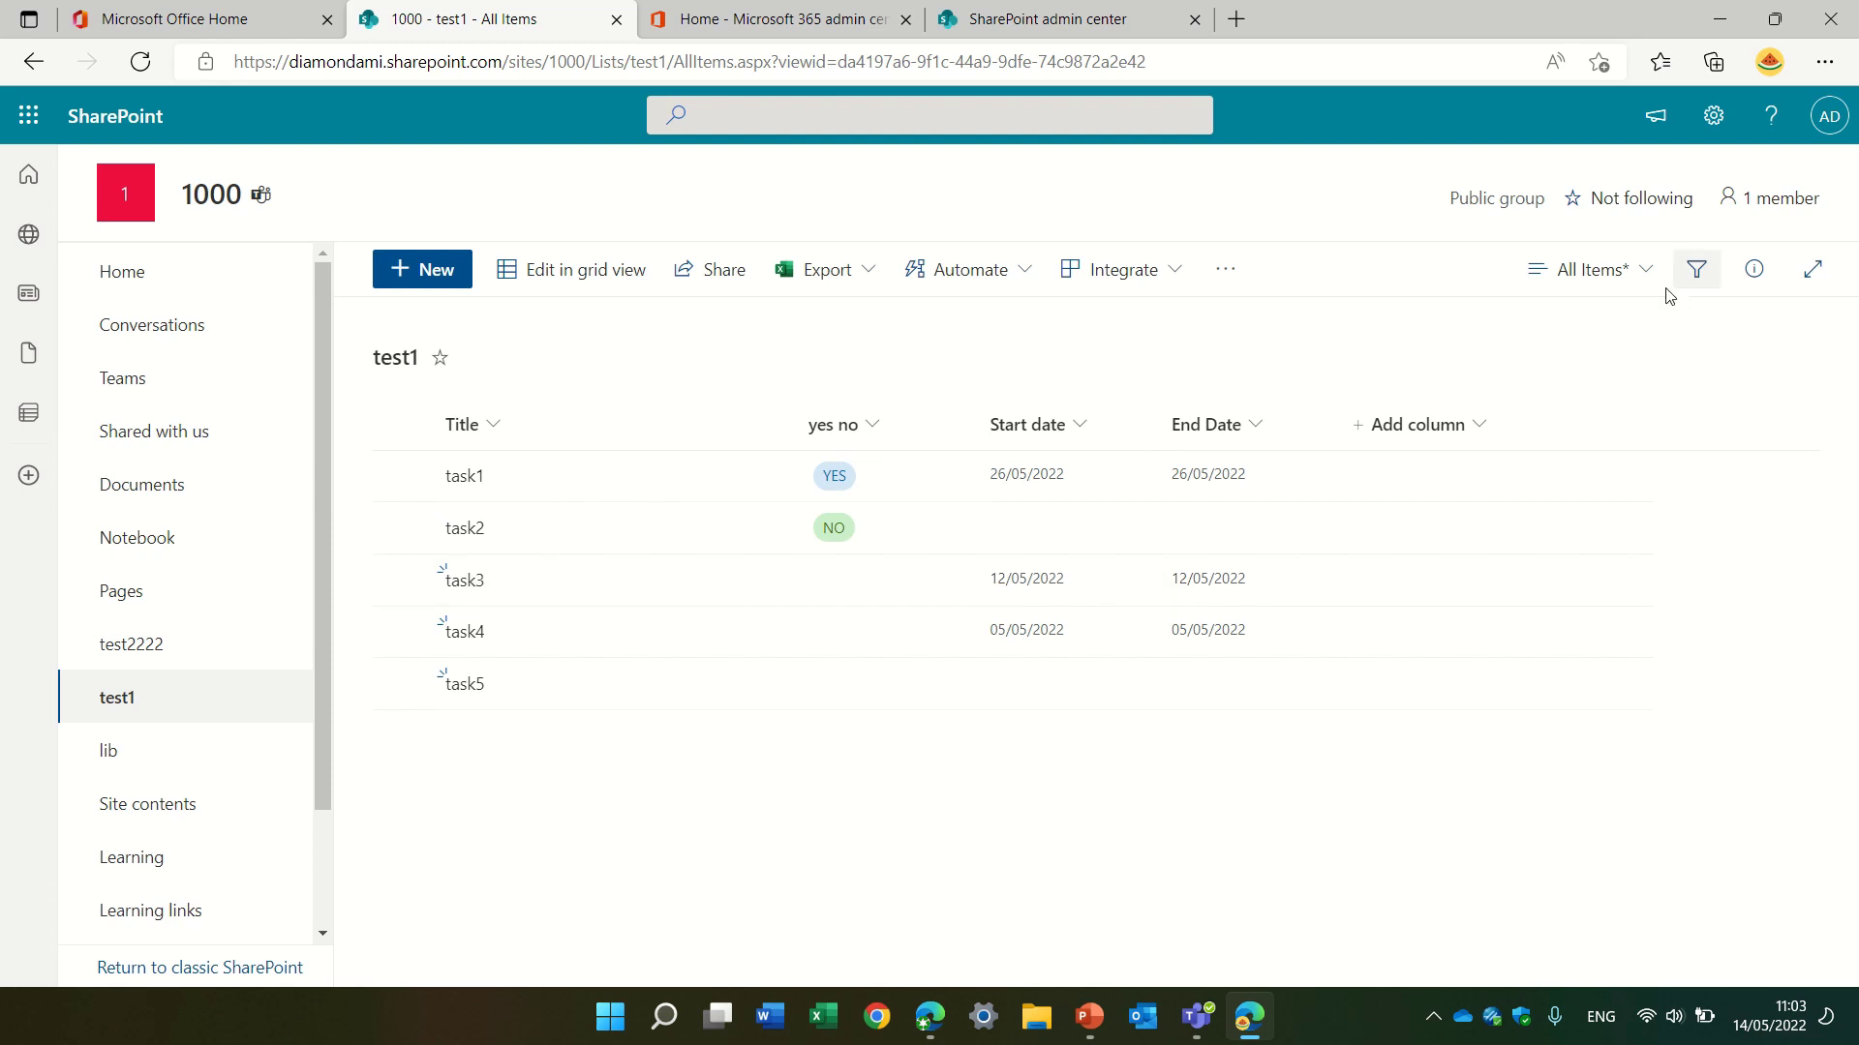
# Add a Calendar view named cal1 to test1, using Start date and End Date
pyautogui.click(1645, 276)
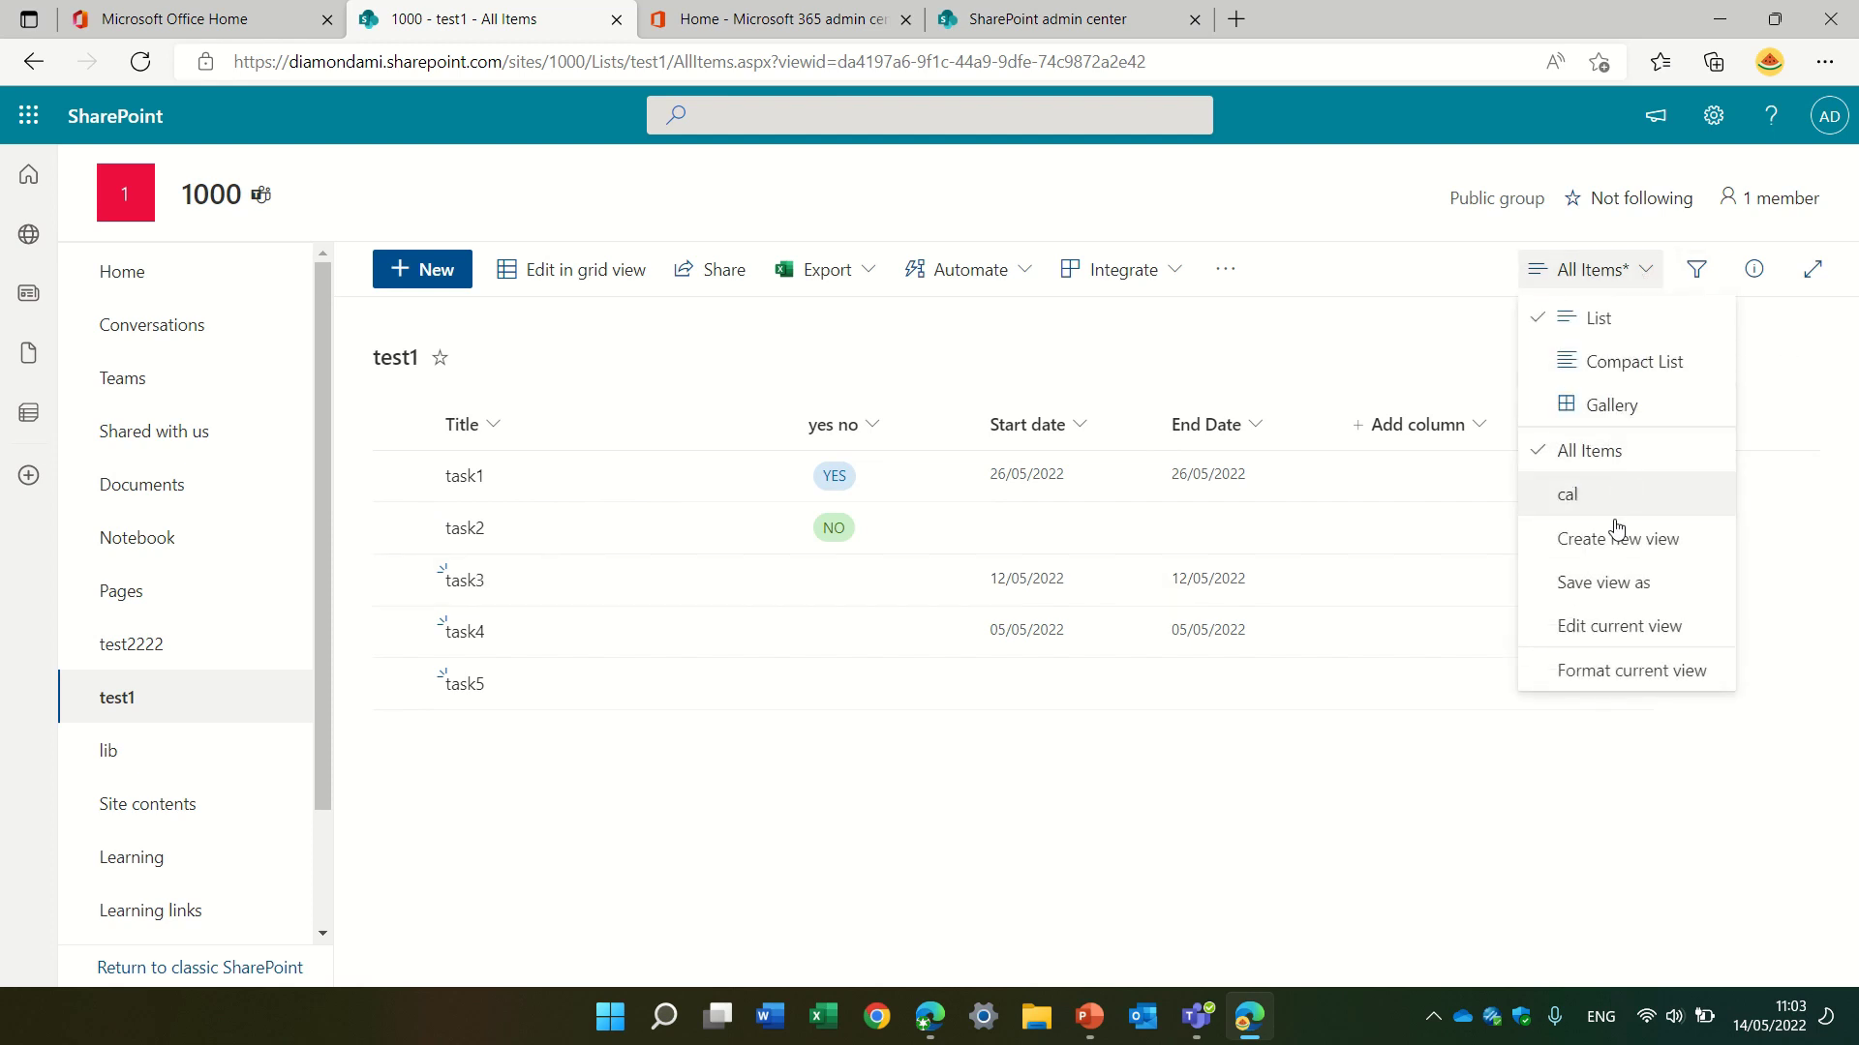
pyautogui.click(1693, 540)
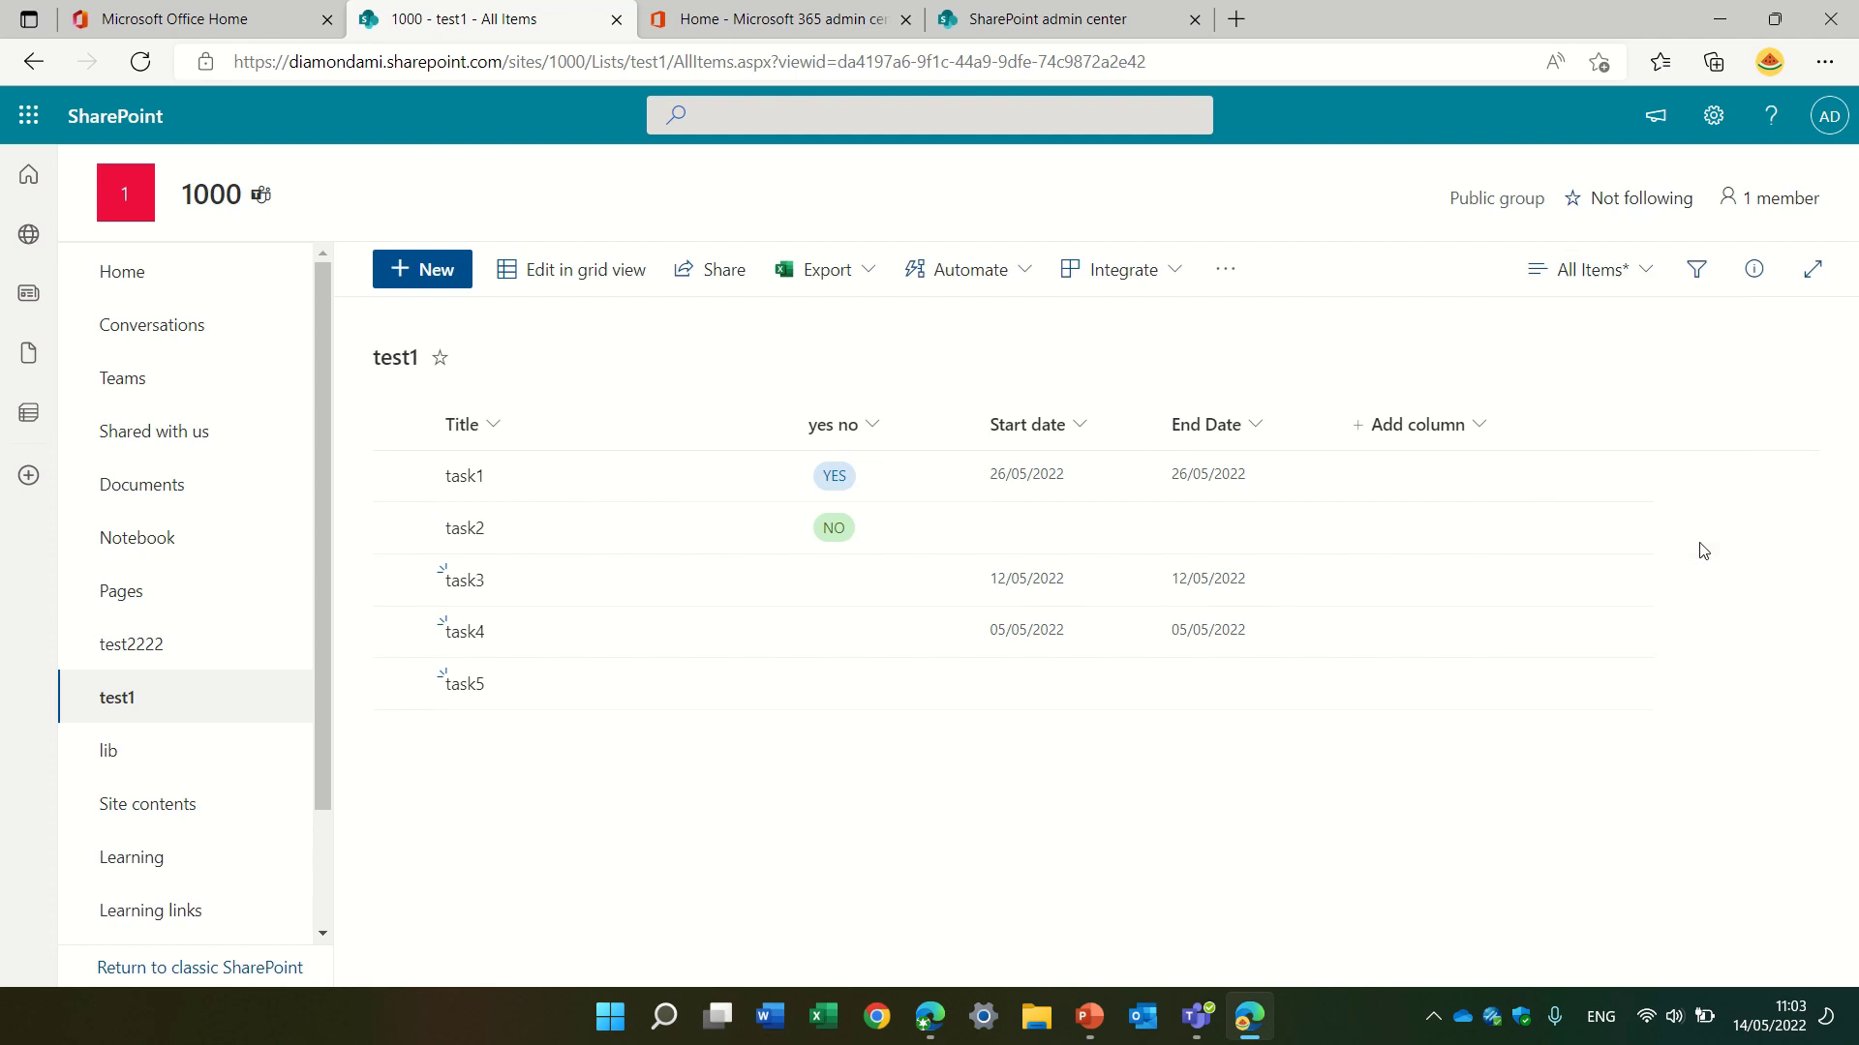
pyautogui.click(814, 550)
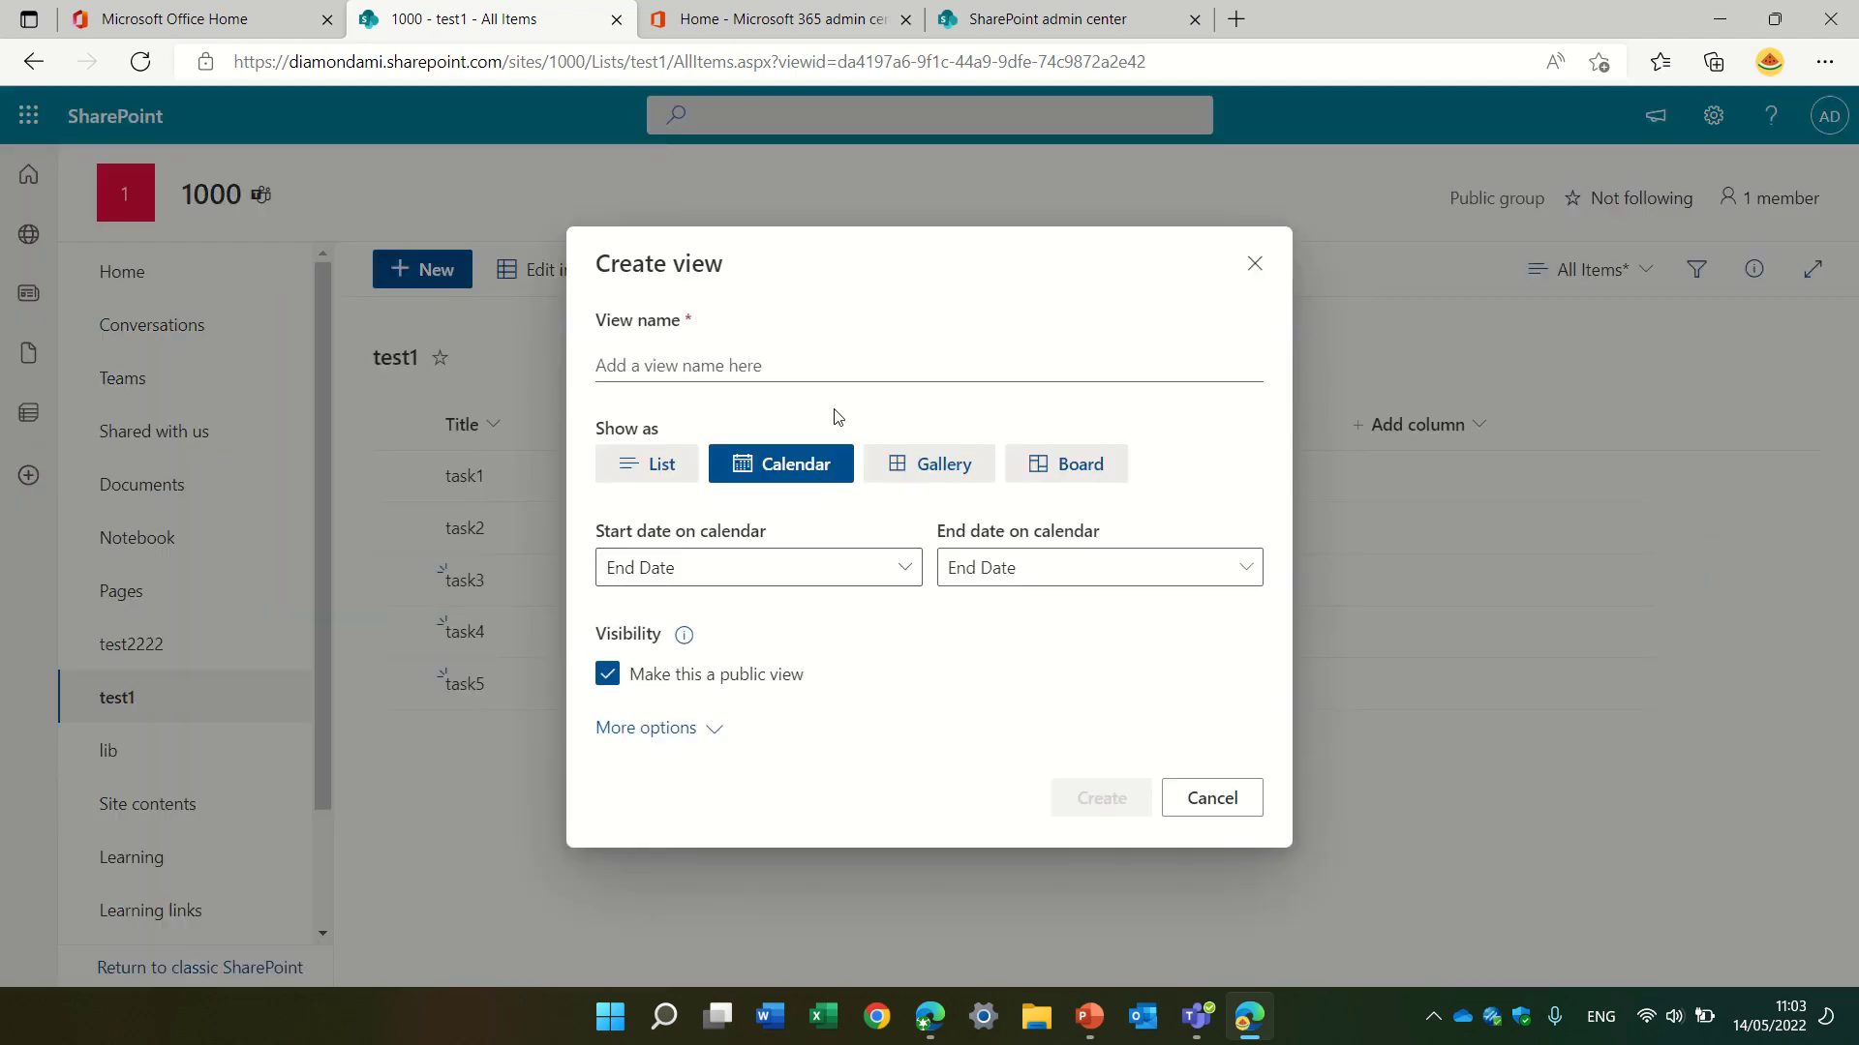
pyautogui.click(855, 359)
pyautogui.write('cal1')
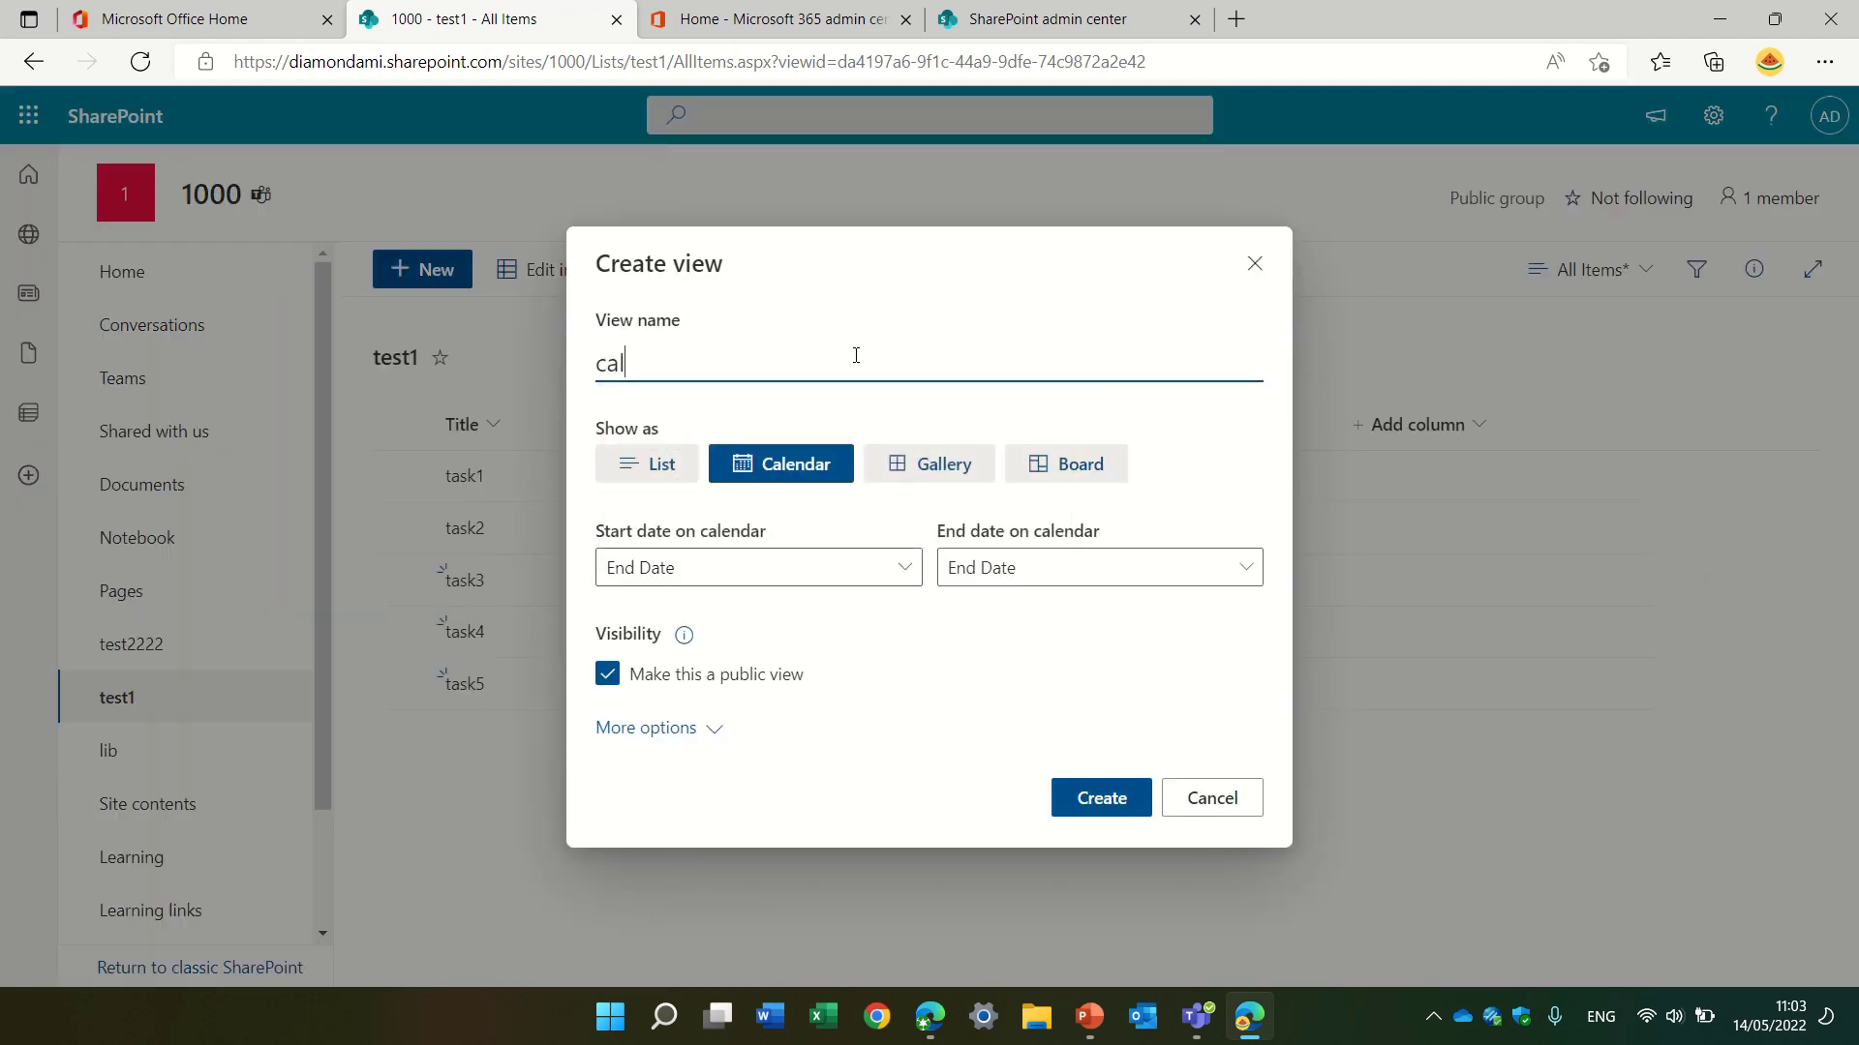
pyautogui.click(691, 577)
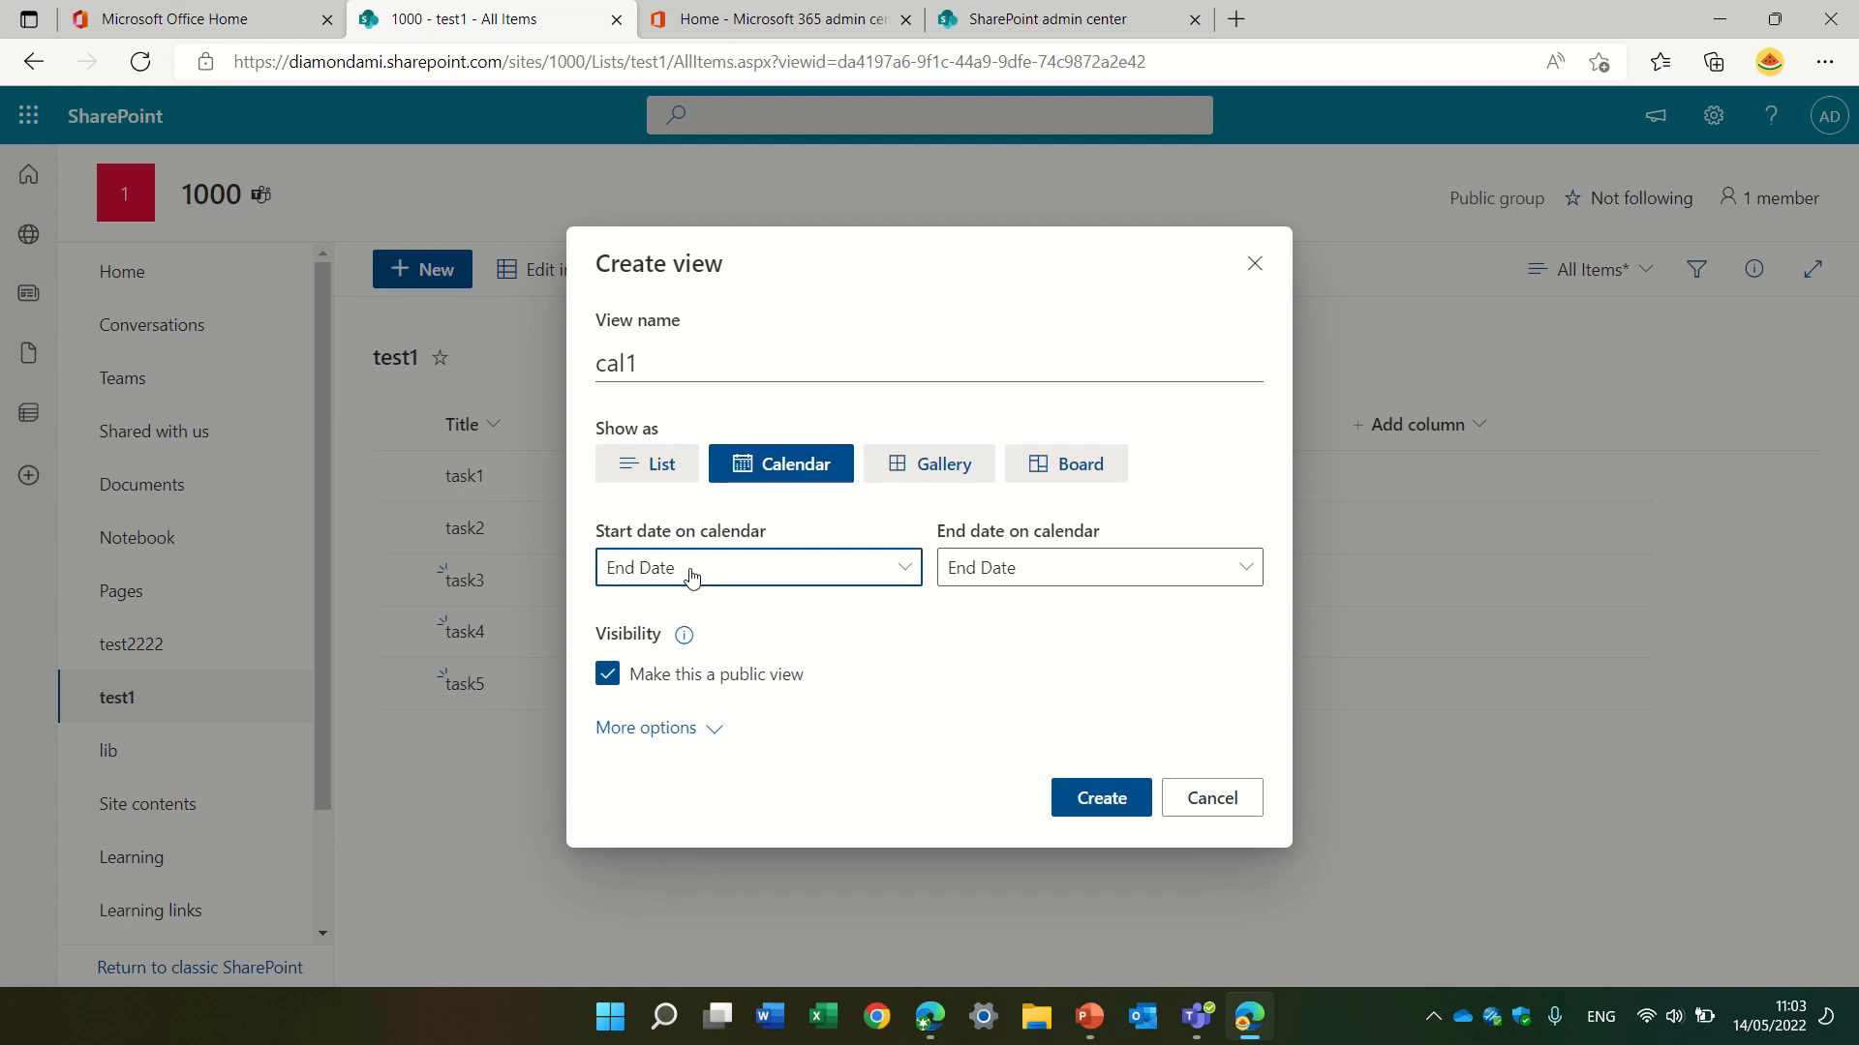
pyautogui.click(706, 742)
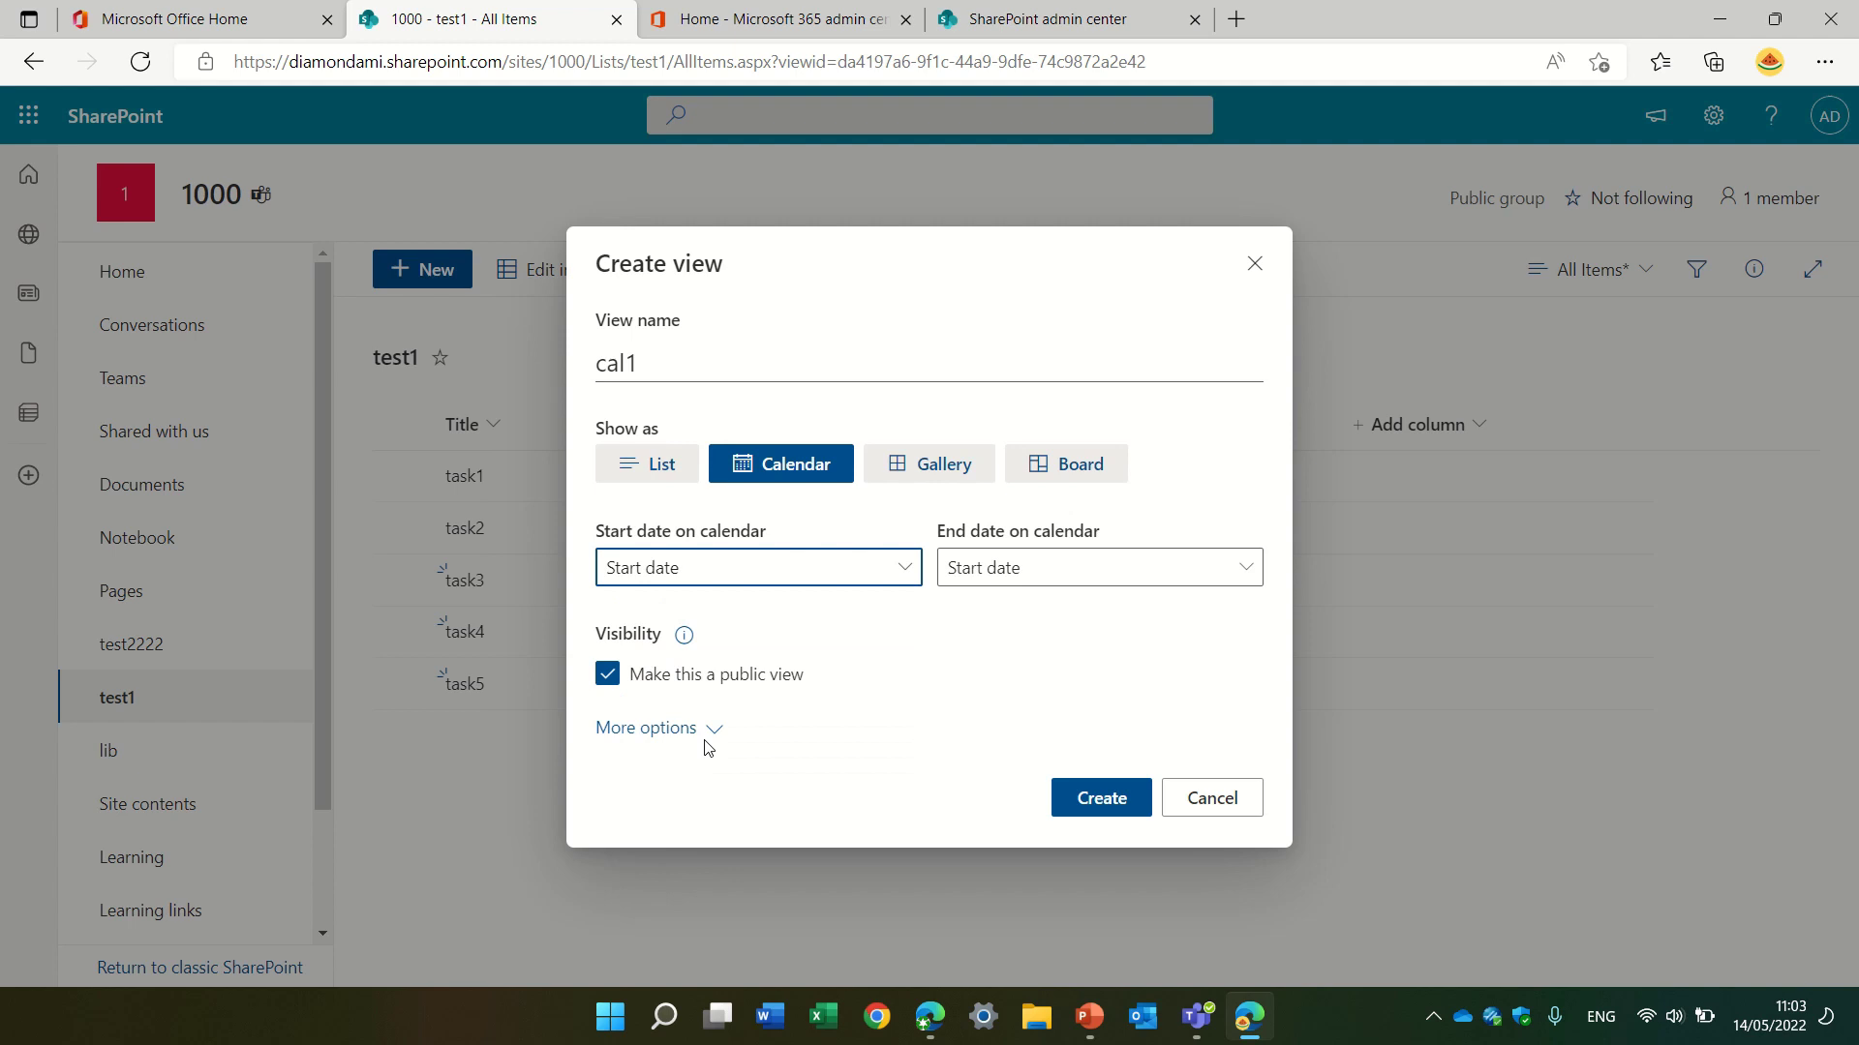
pyautogui.click(992, 574)
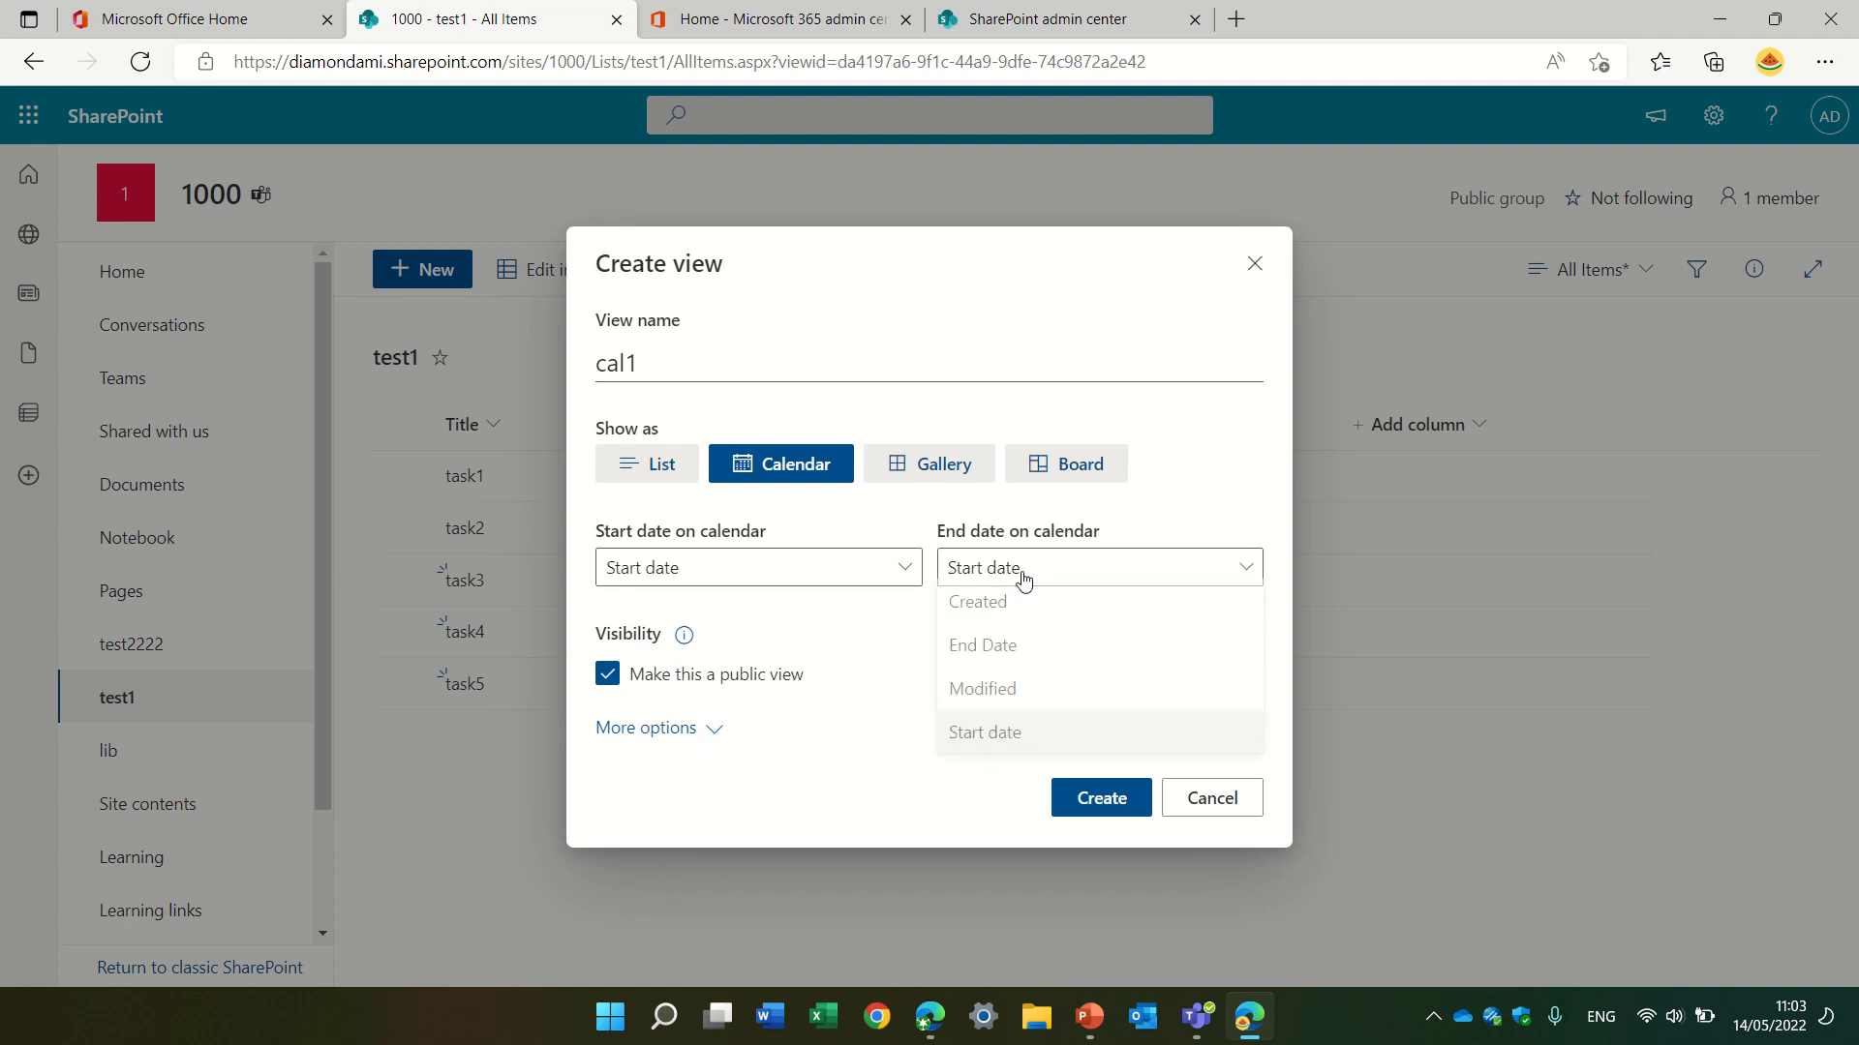
pyautogui.click(1085, 656)
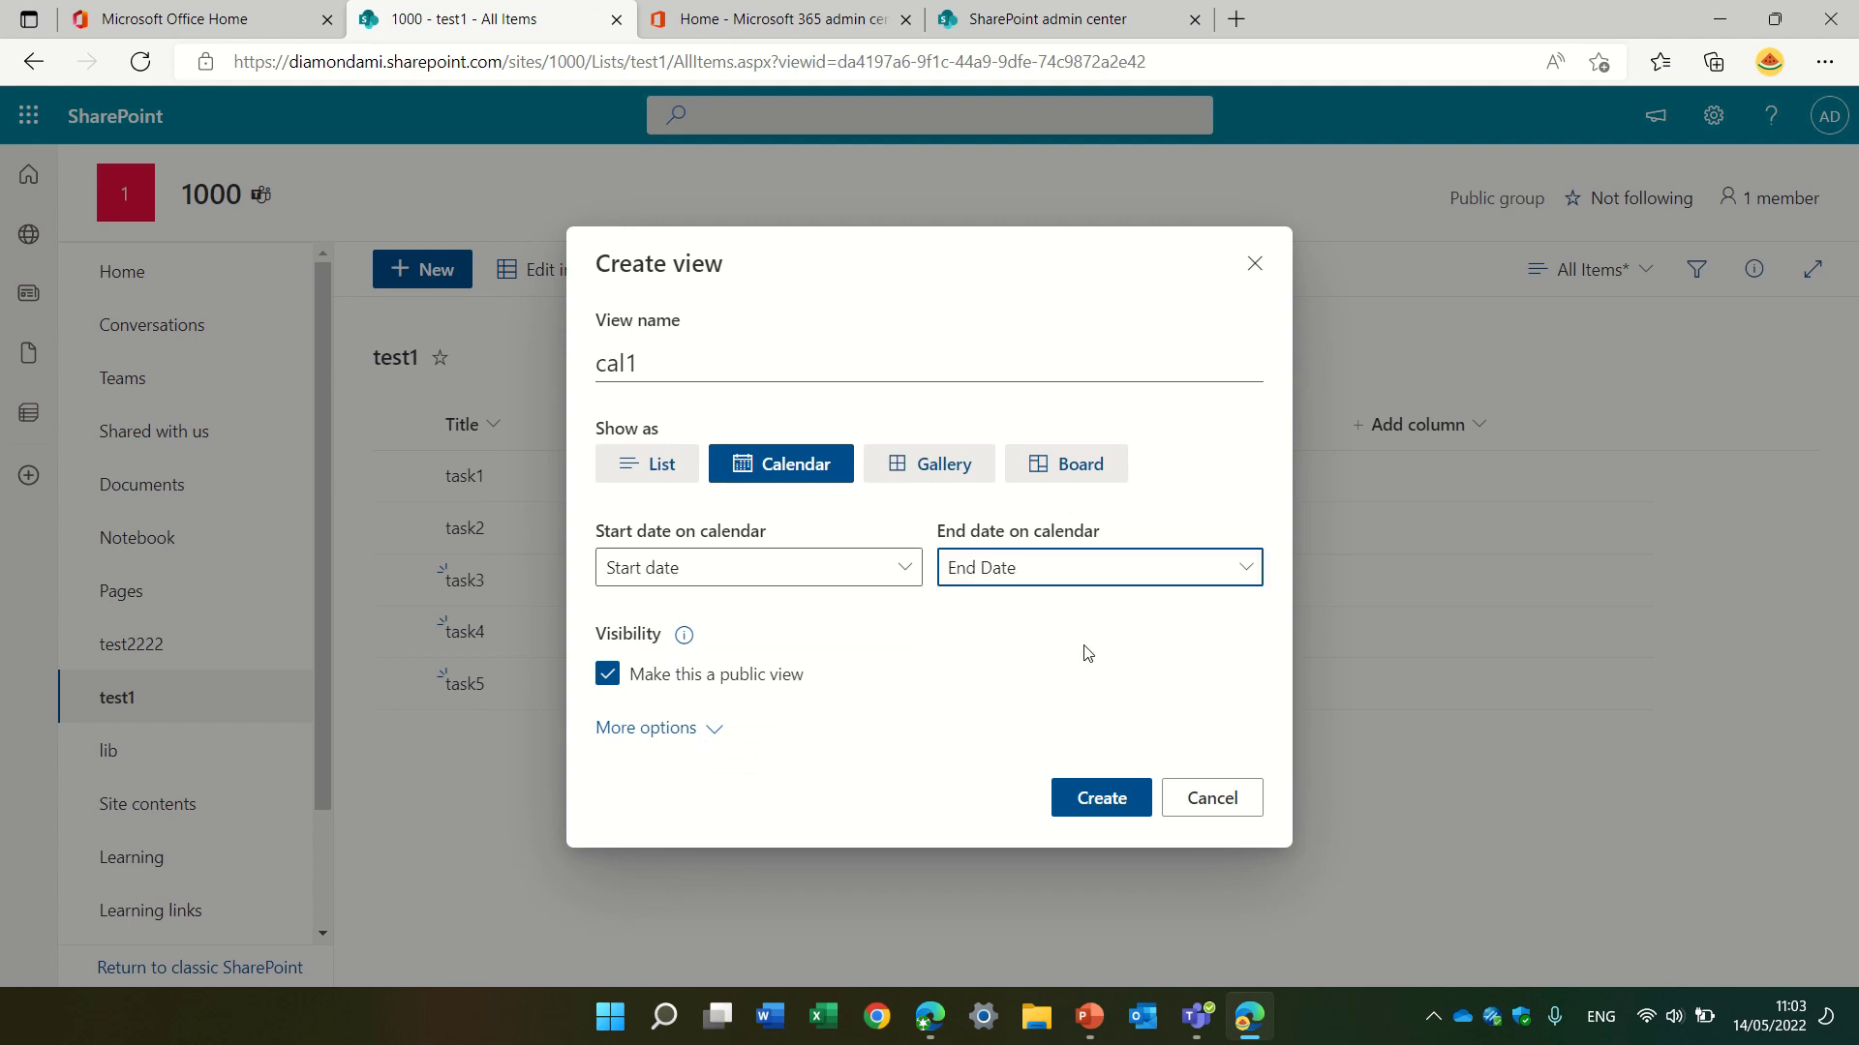
pyautogui.click(1110, 797)
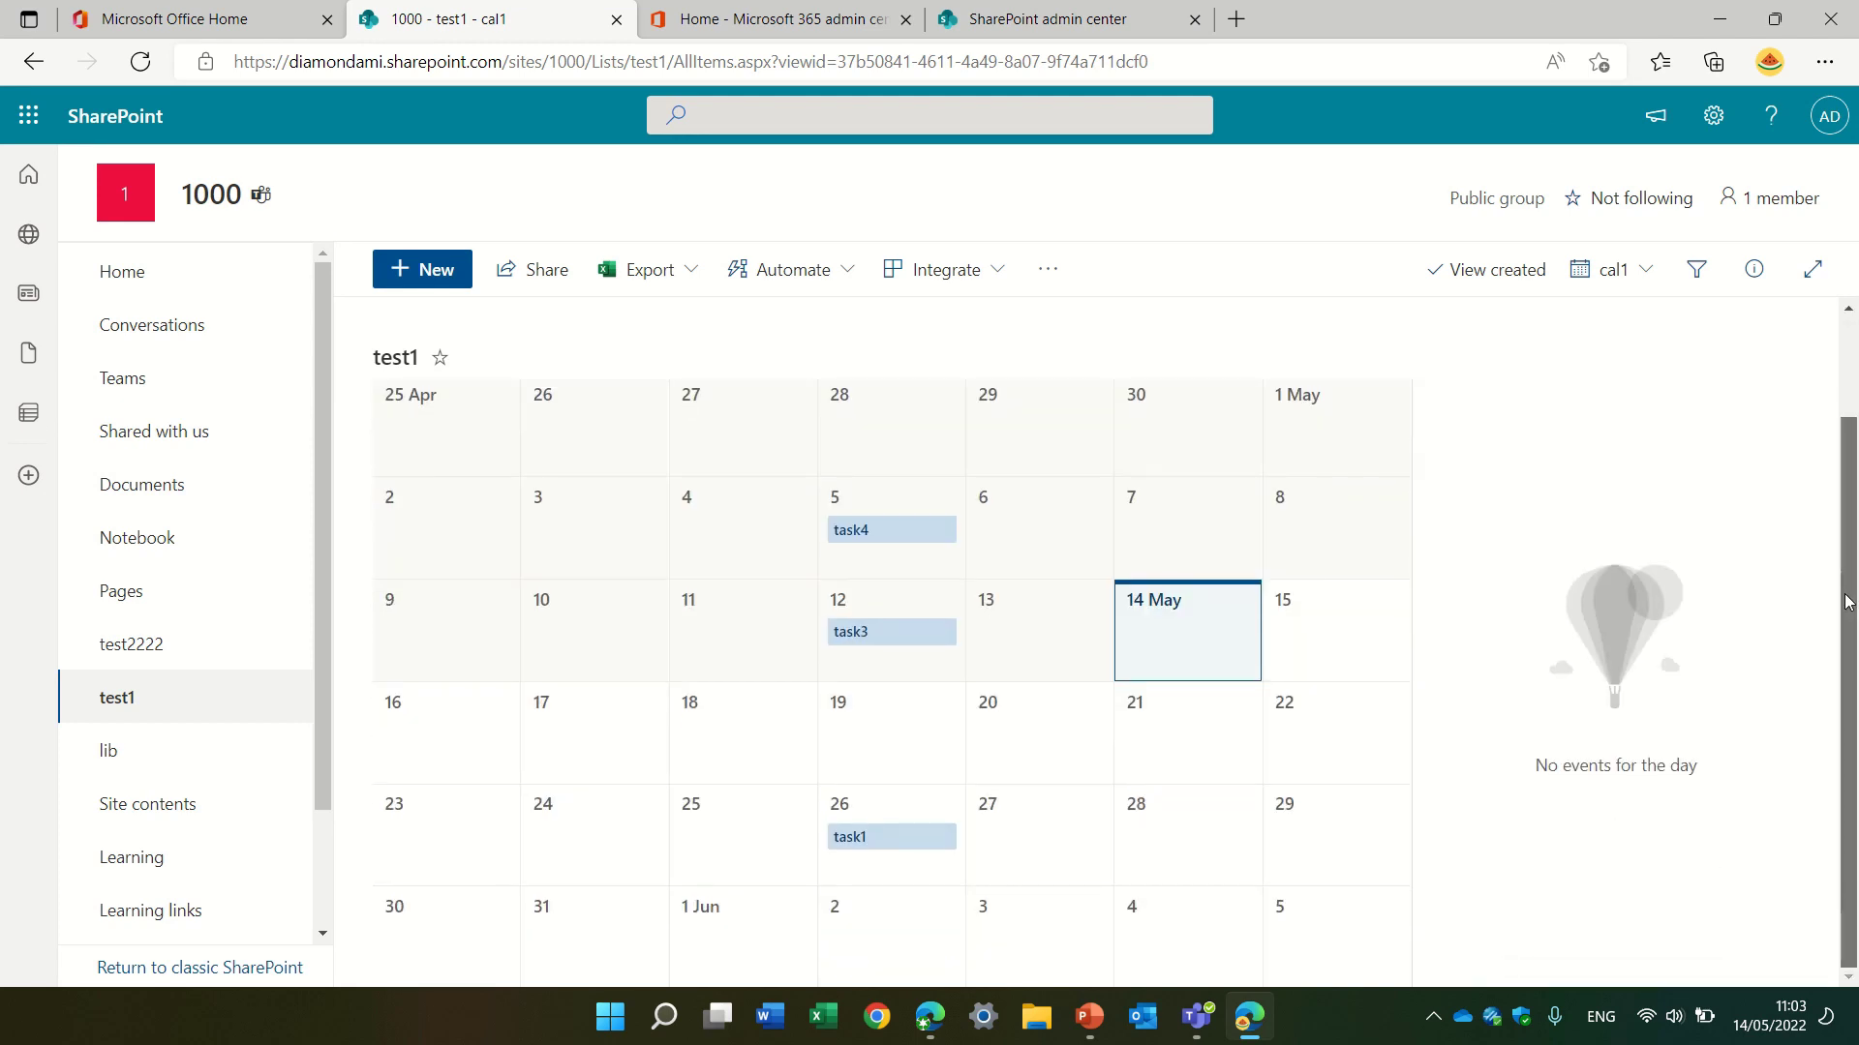
pyautogui.scroll(-1, 945, 716)
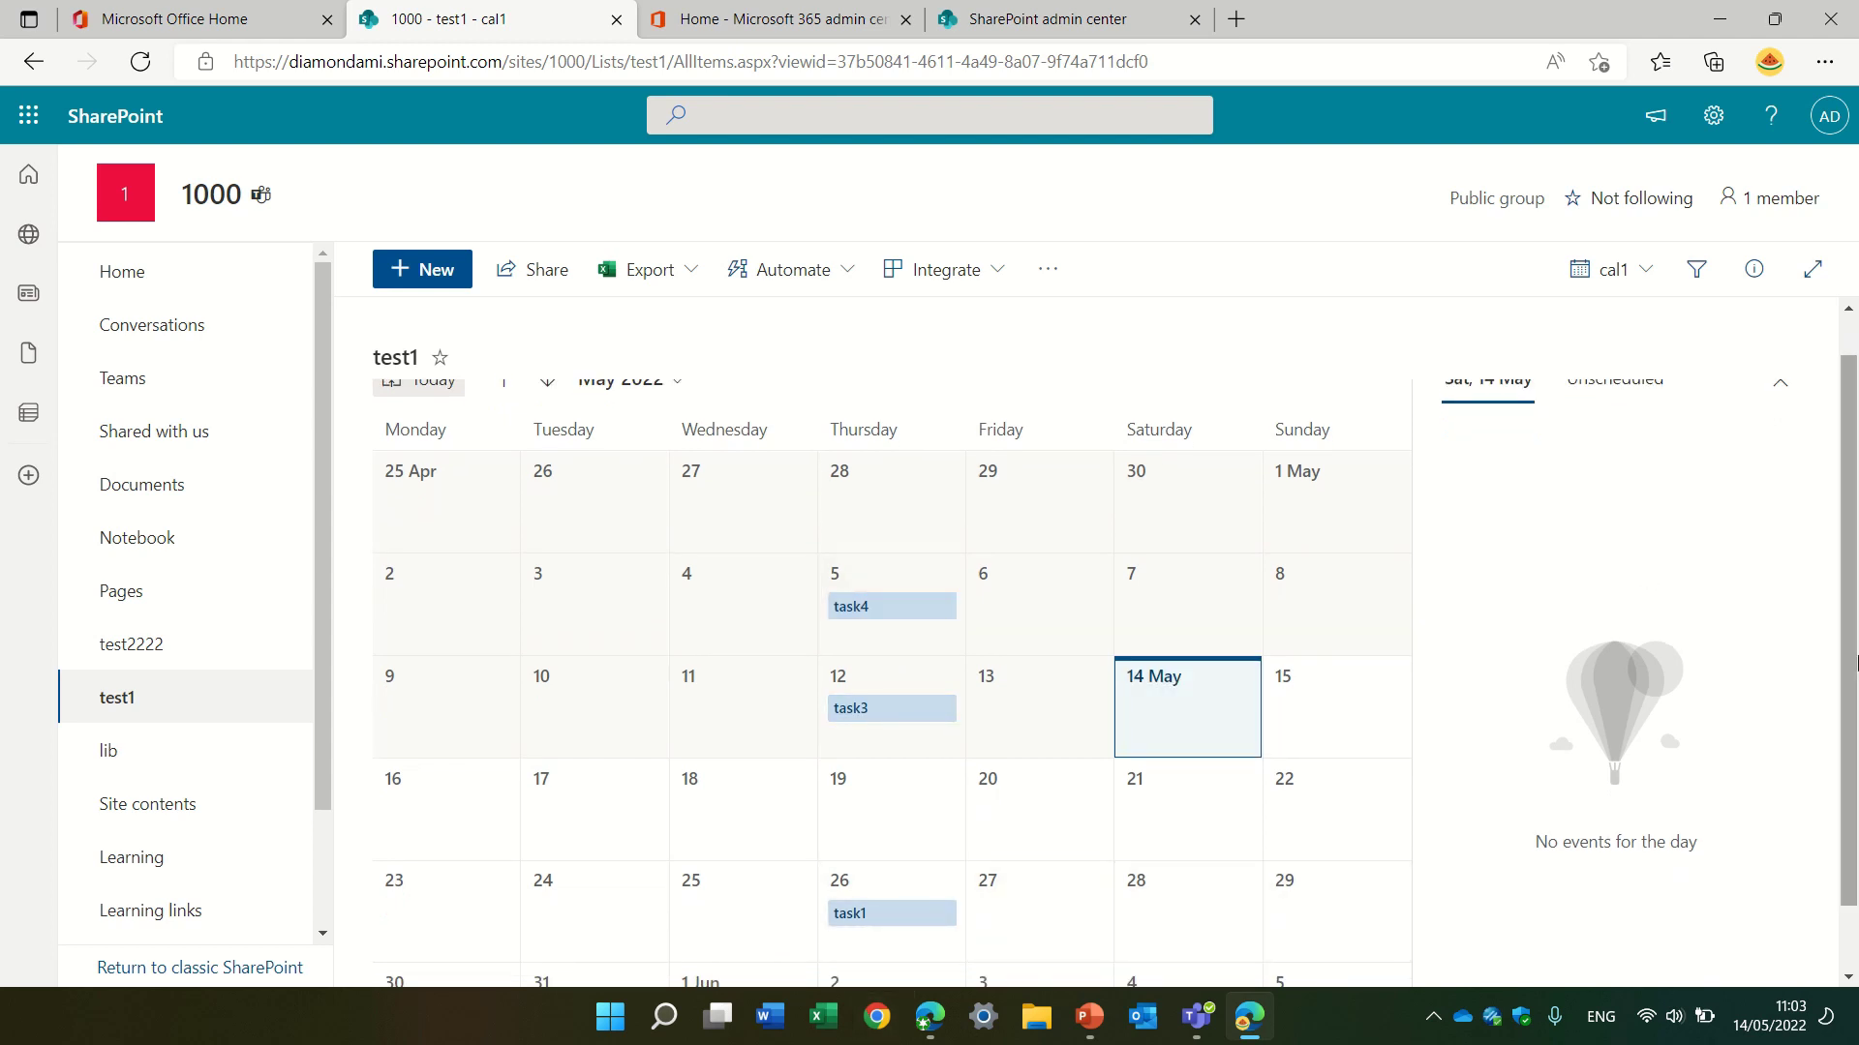
pyautogui.scroll(1, 1688, 558)
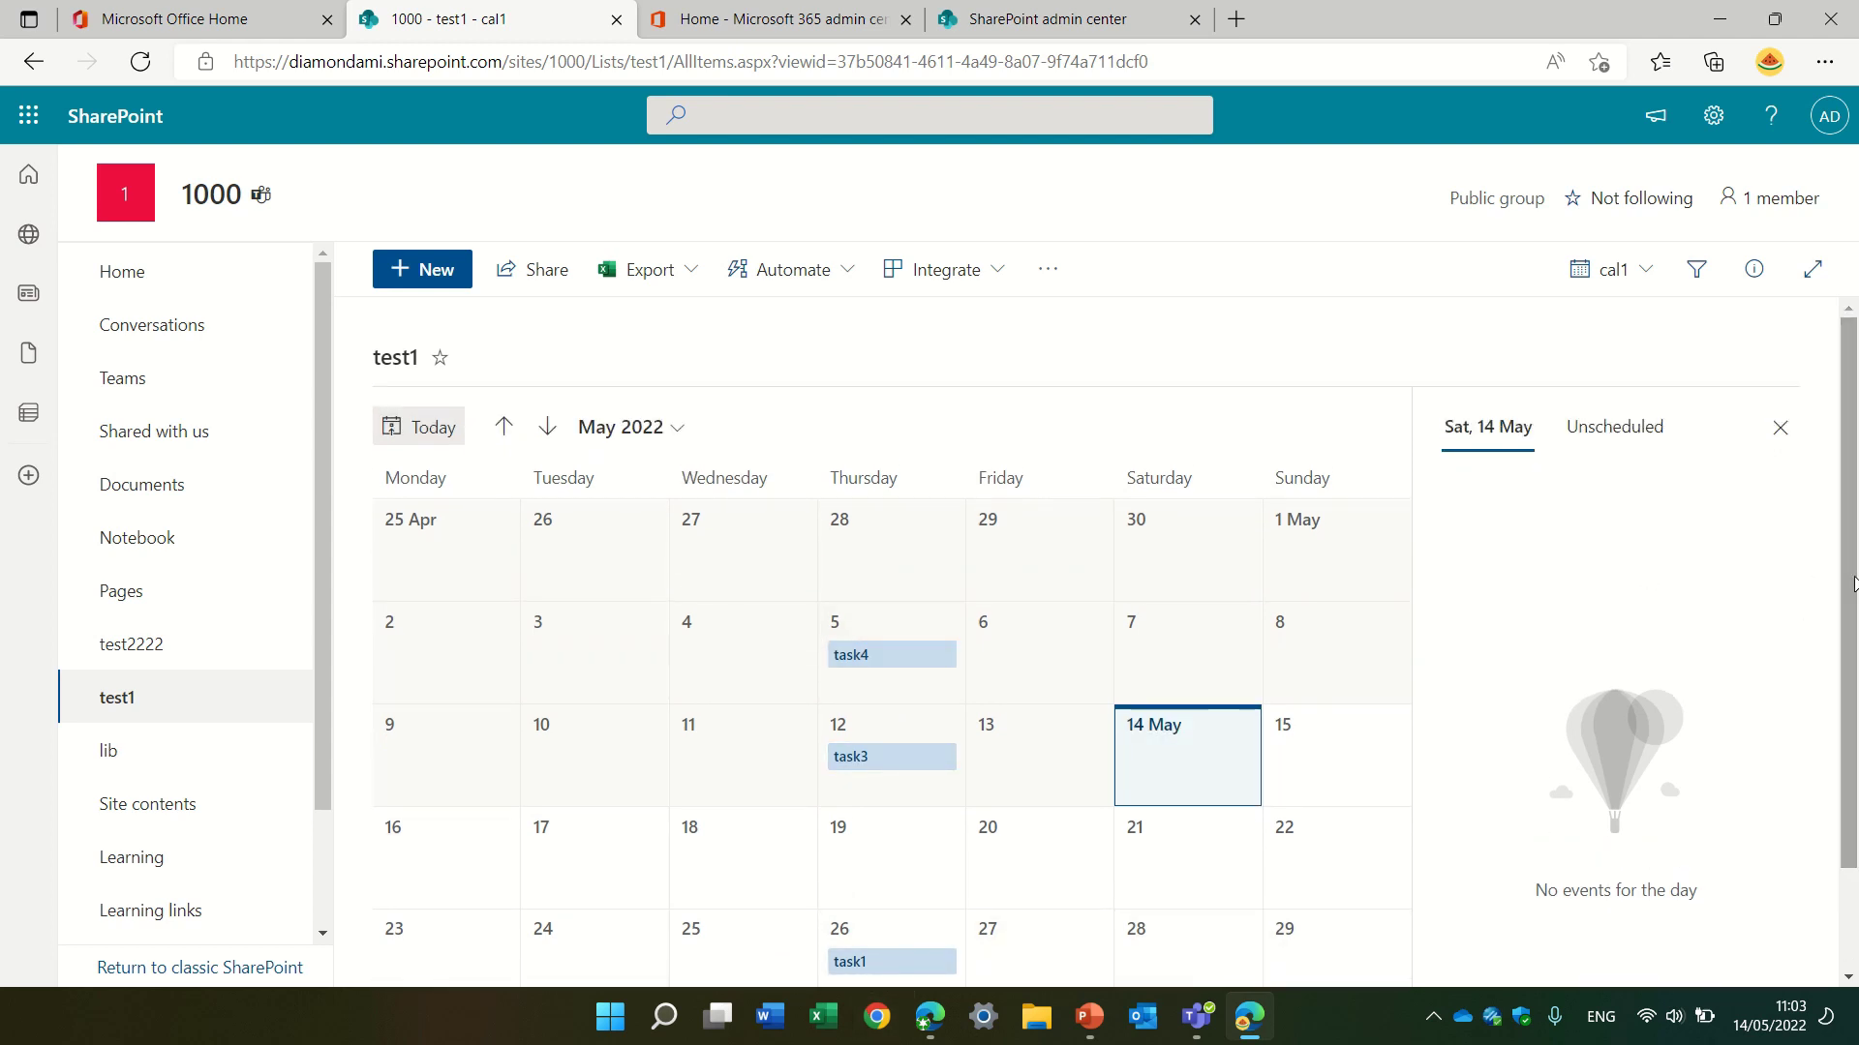
# Show the Unscheduled pane, listing the undated task2 and task5
pyautogui.click(1596, 456)
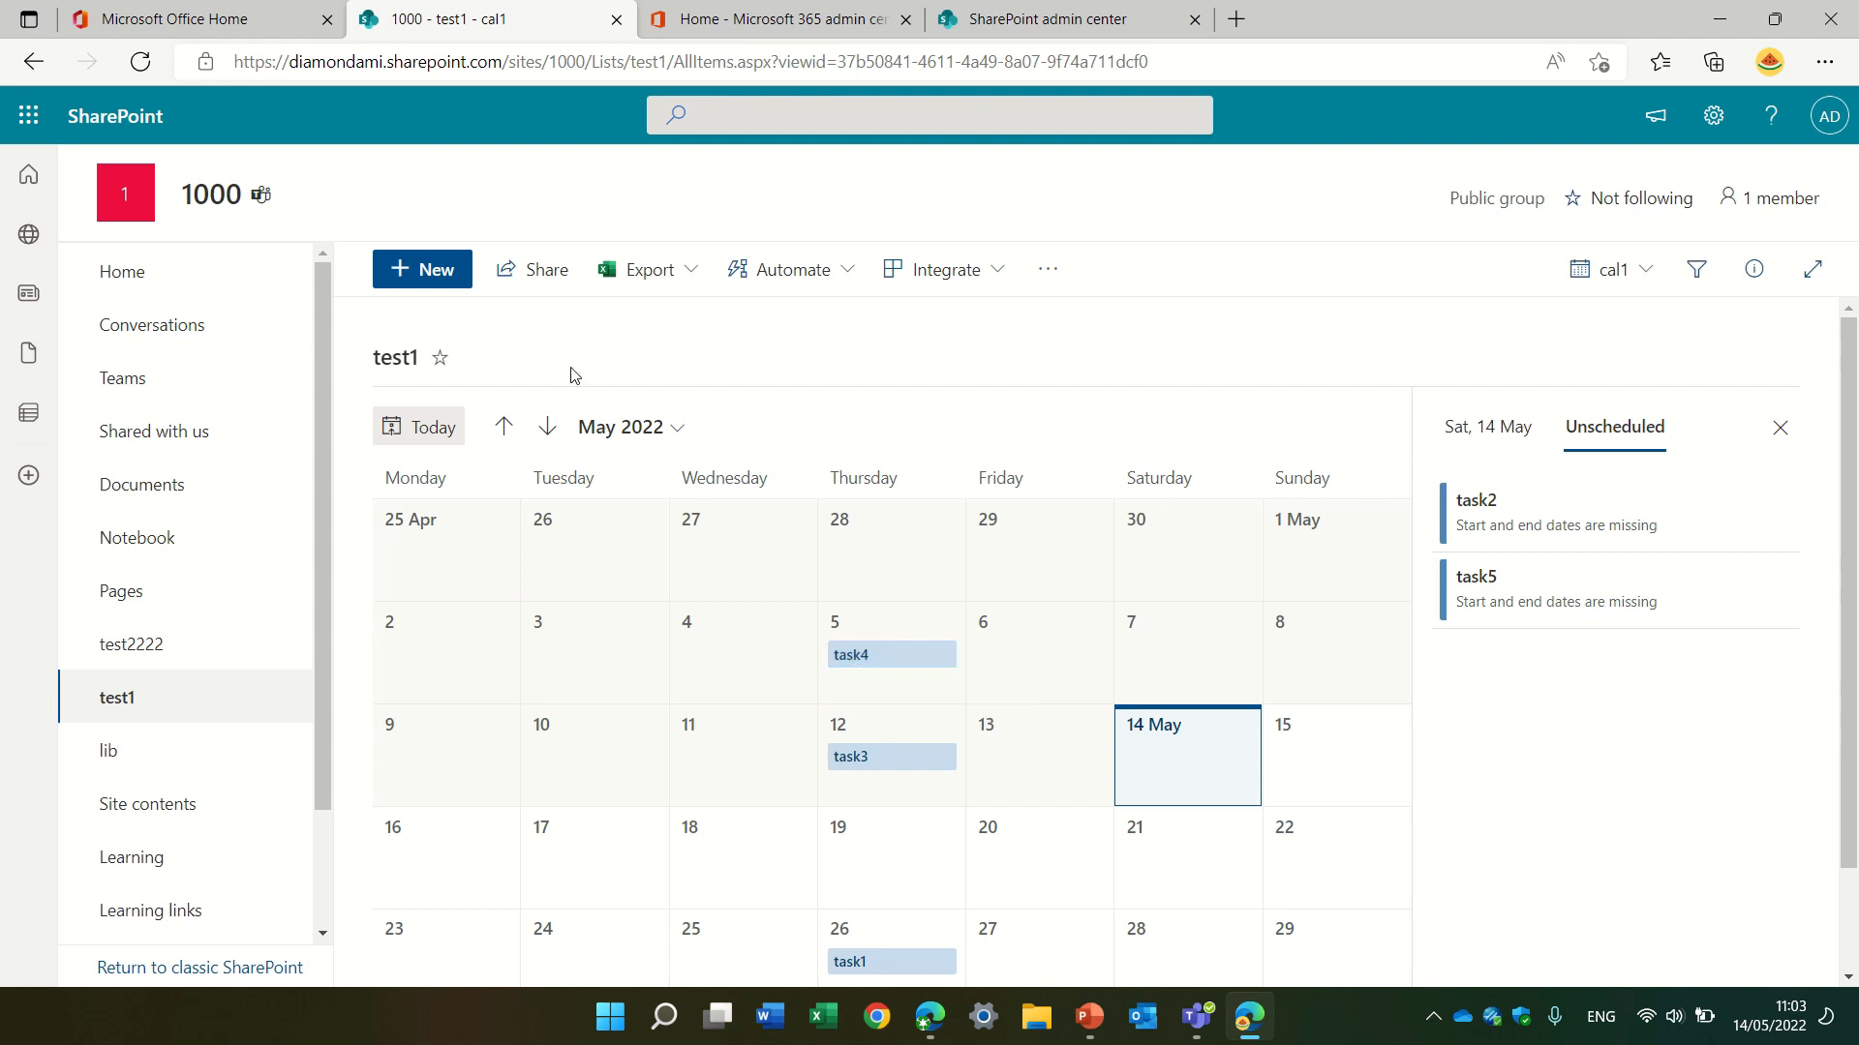
pyautogui.moveTo(880, 661)
pyautogui.mouseDown()
pyautogui.moveTo(843, 666)
pyautogui.moveTo(727, 538)
pyautogui.mouseUp()
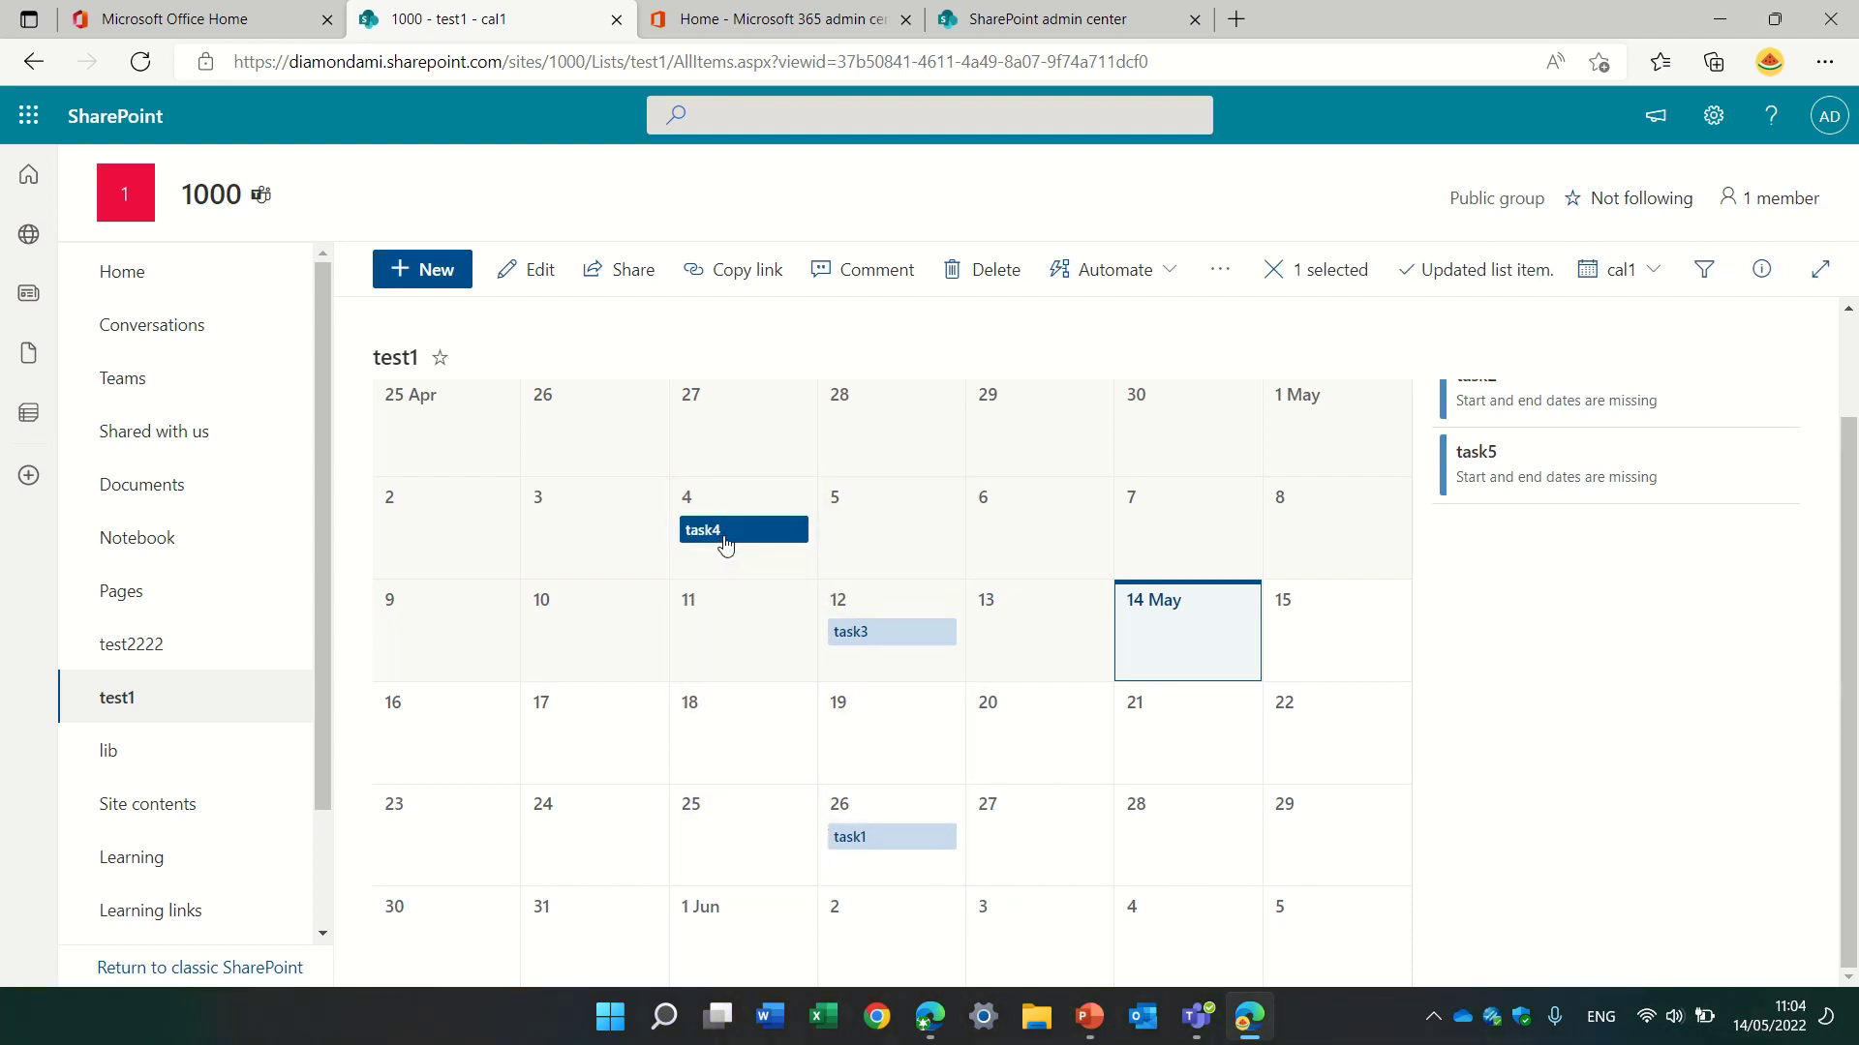
pyautogui.moveTo(1189, 858)
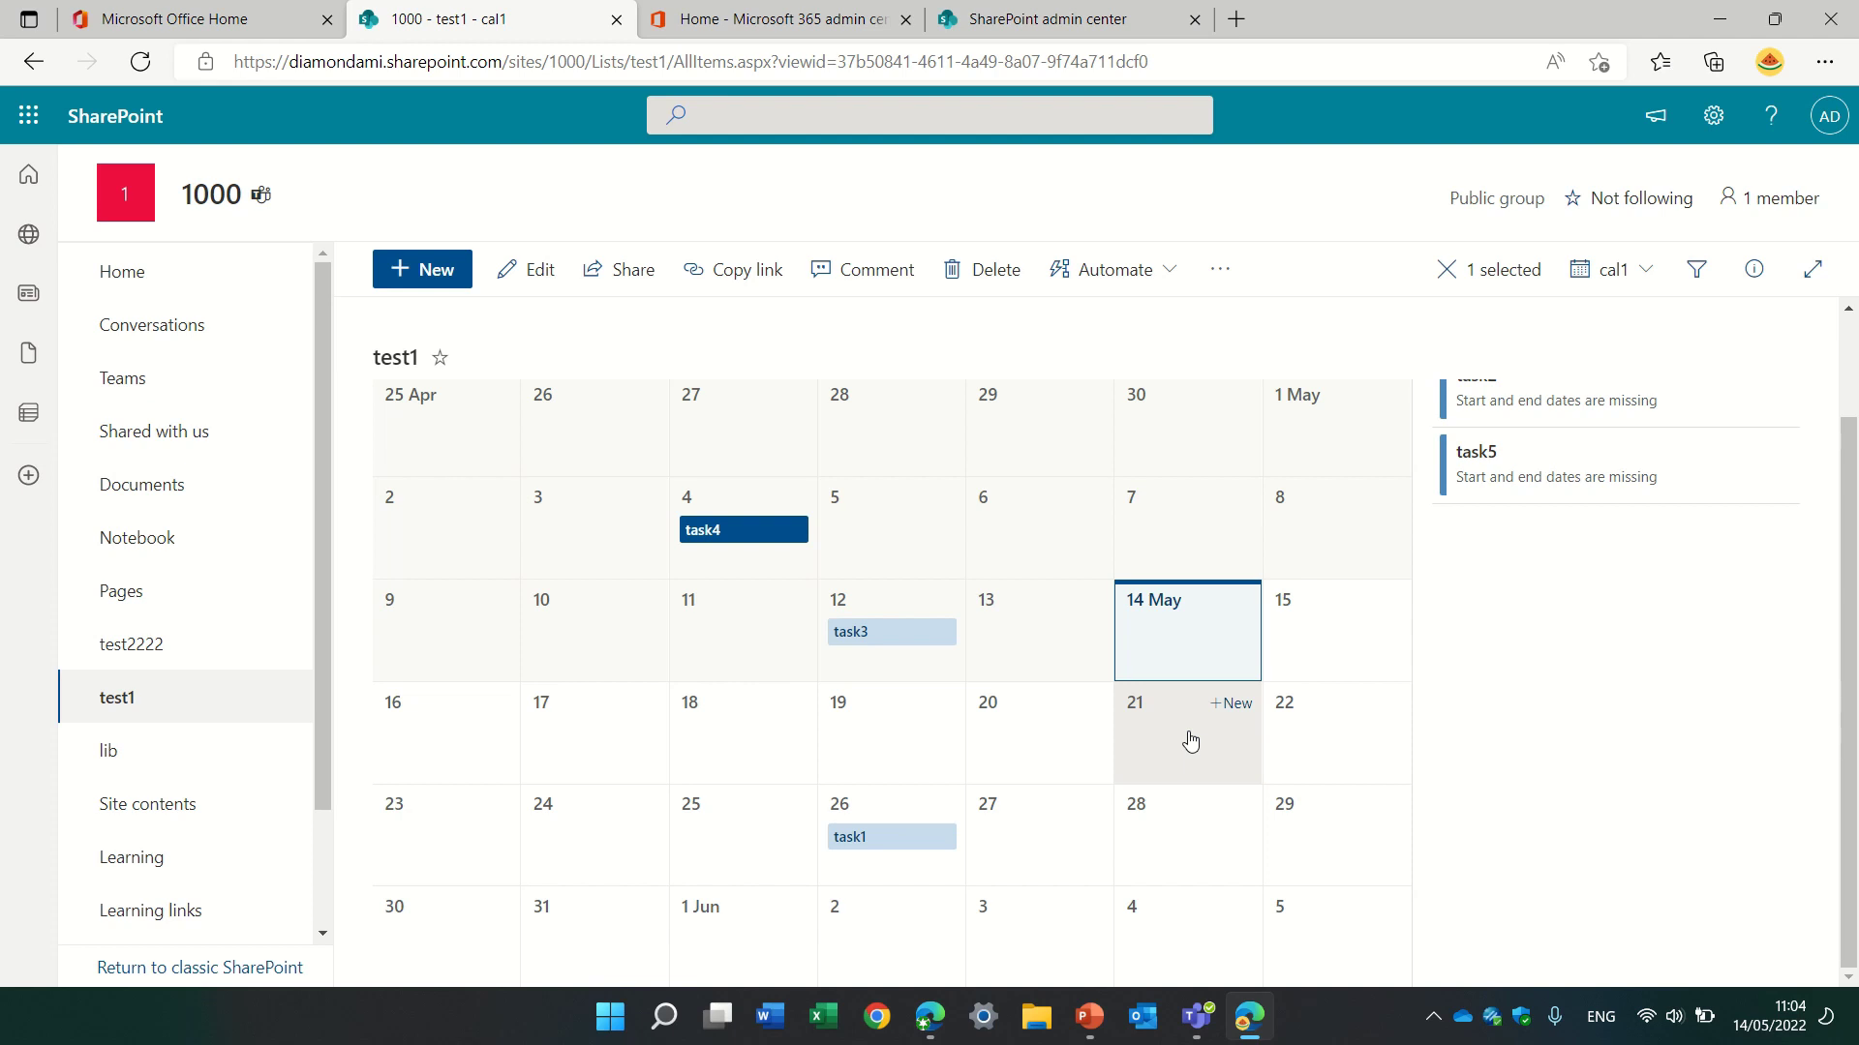
pyautogui.moveTo(1849, 742); pyautogui.dragTo(1854, 664)
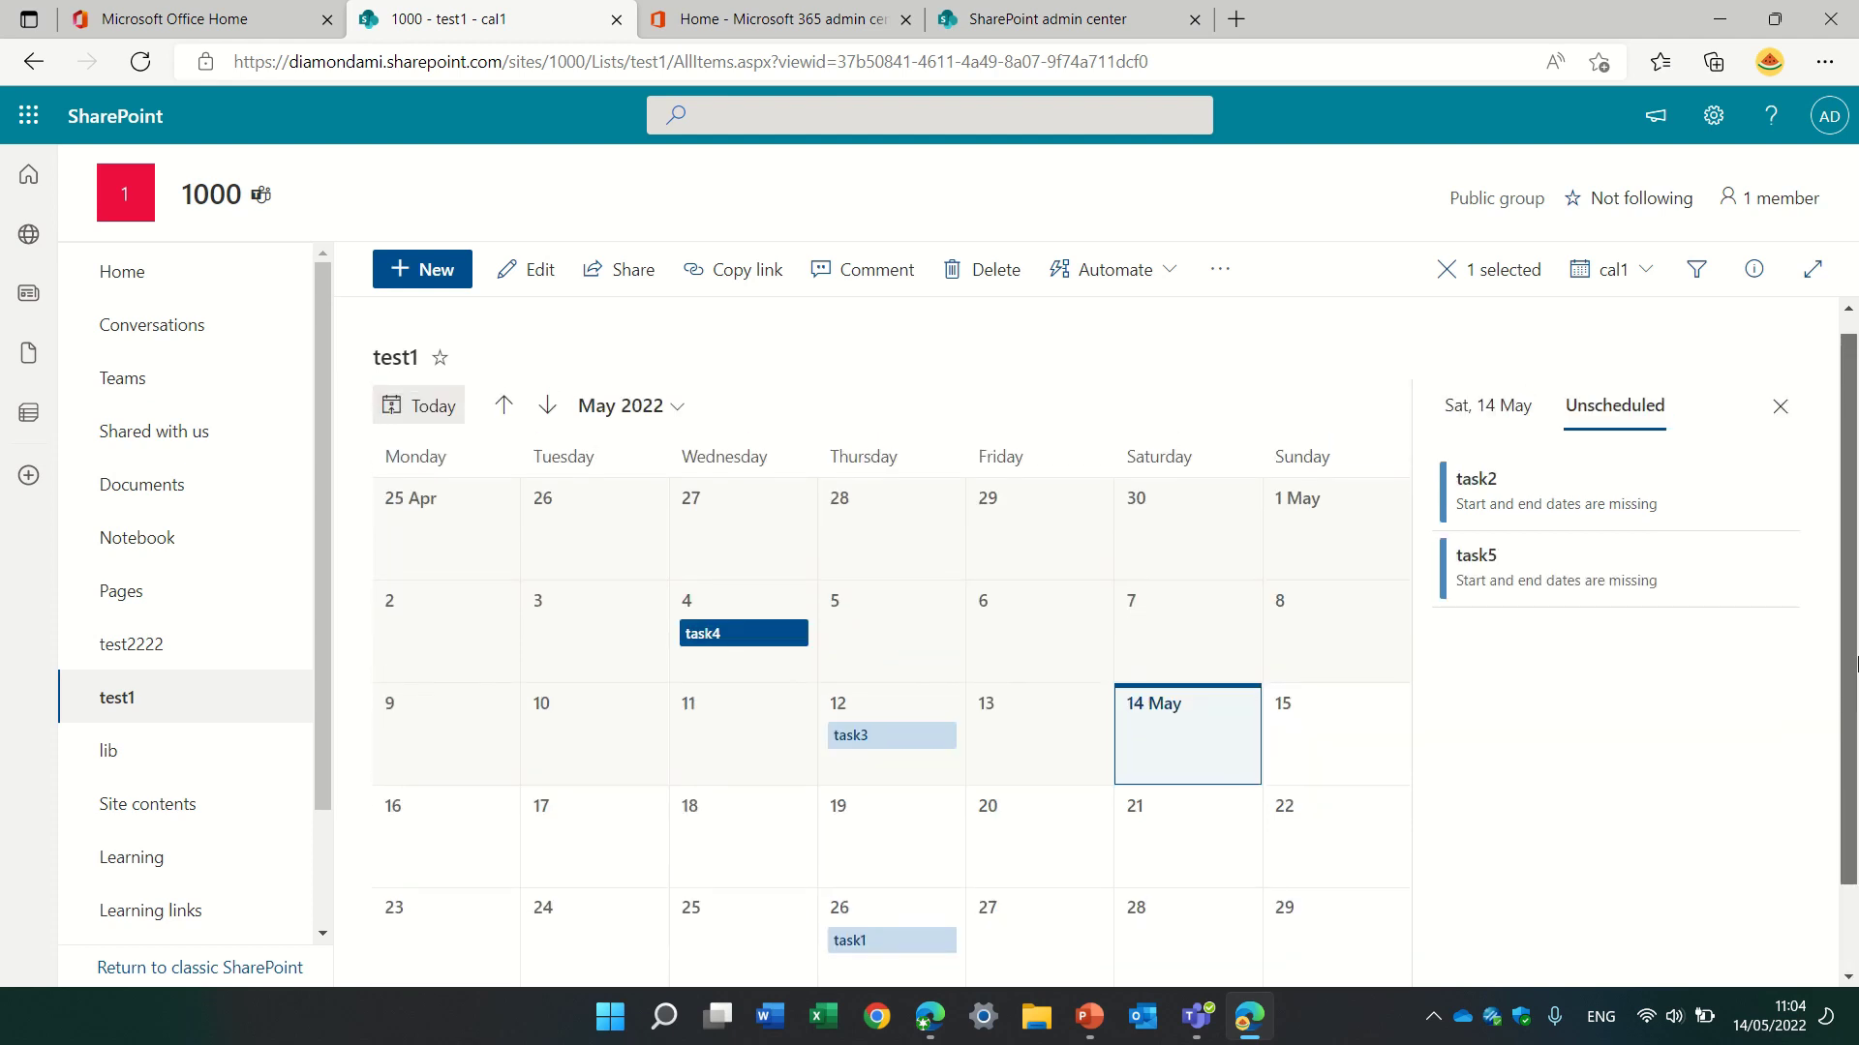
pyautogui.moveTo(704, 633); pyautogui.dragTo(1539, 661)
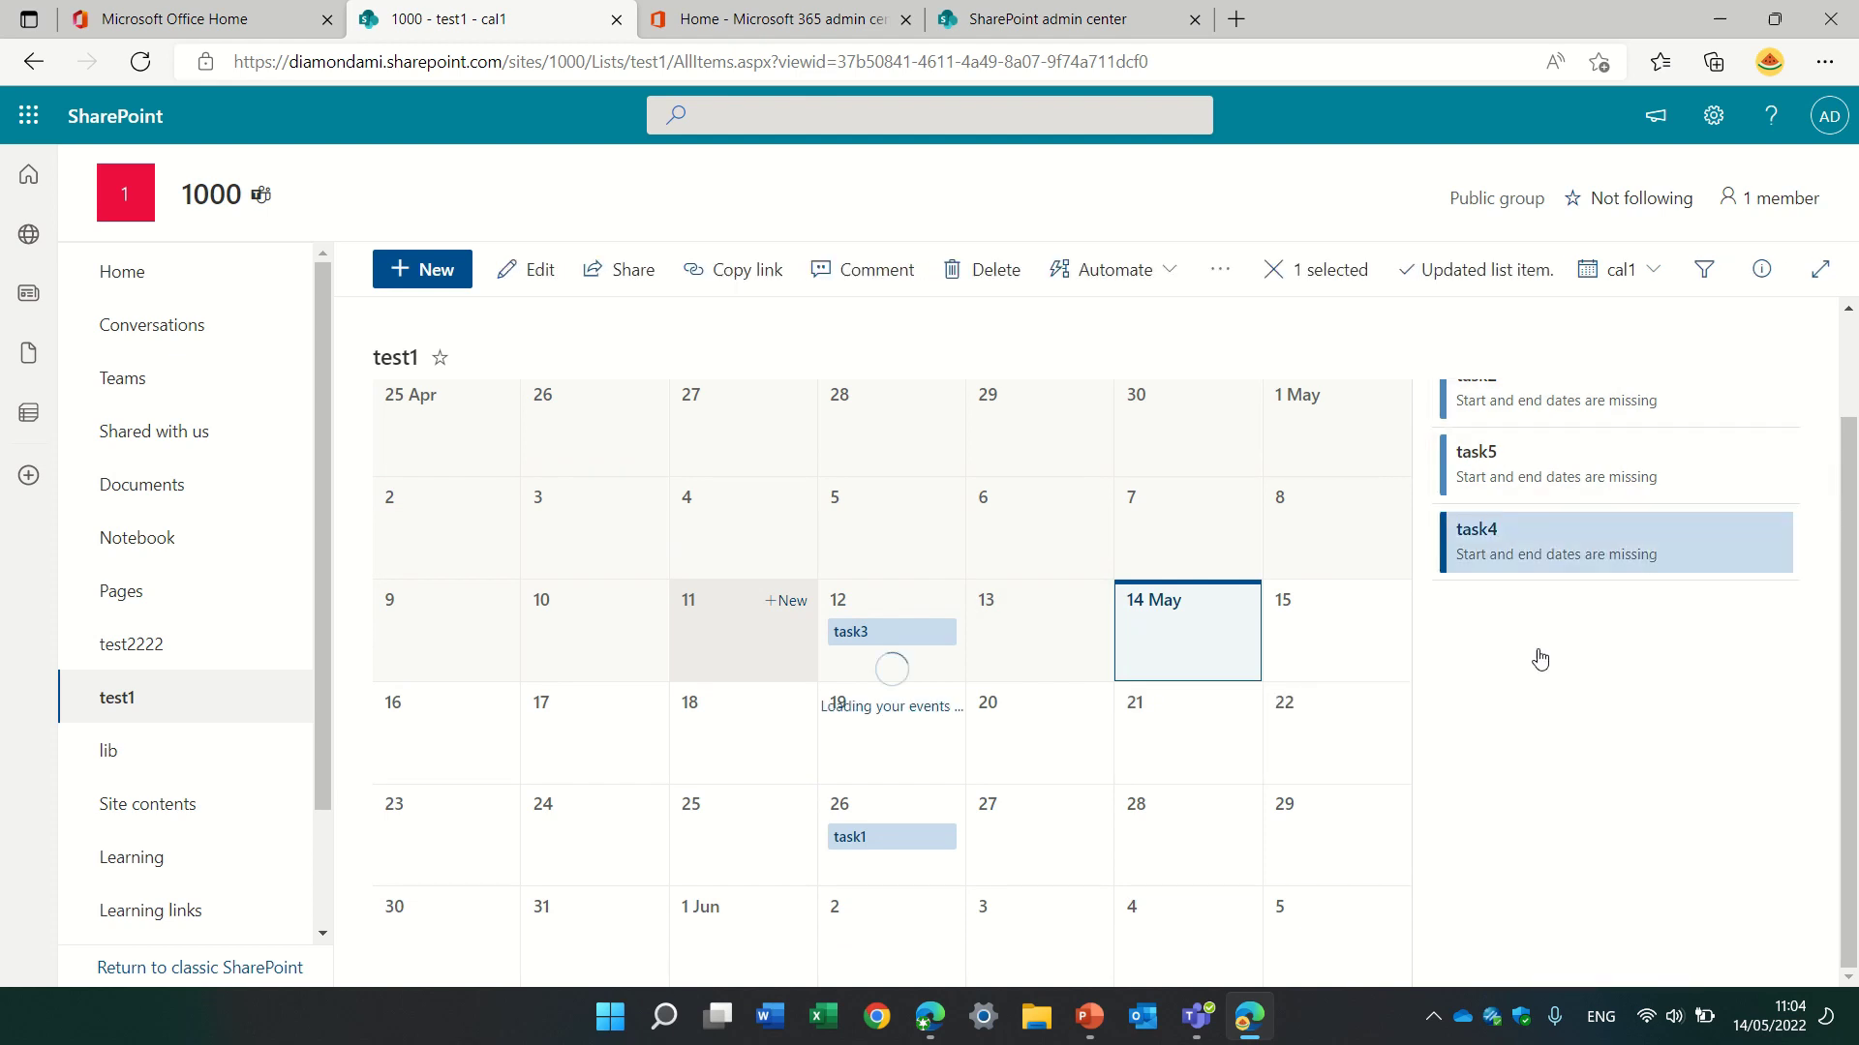
pyautogui.moveTo(1839, 792); pyautogui.dragTo(1855, 678)
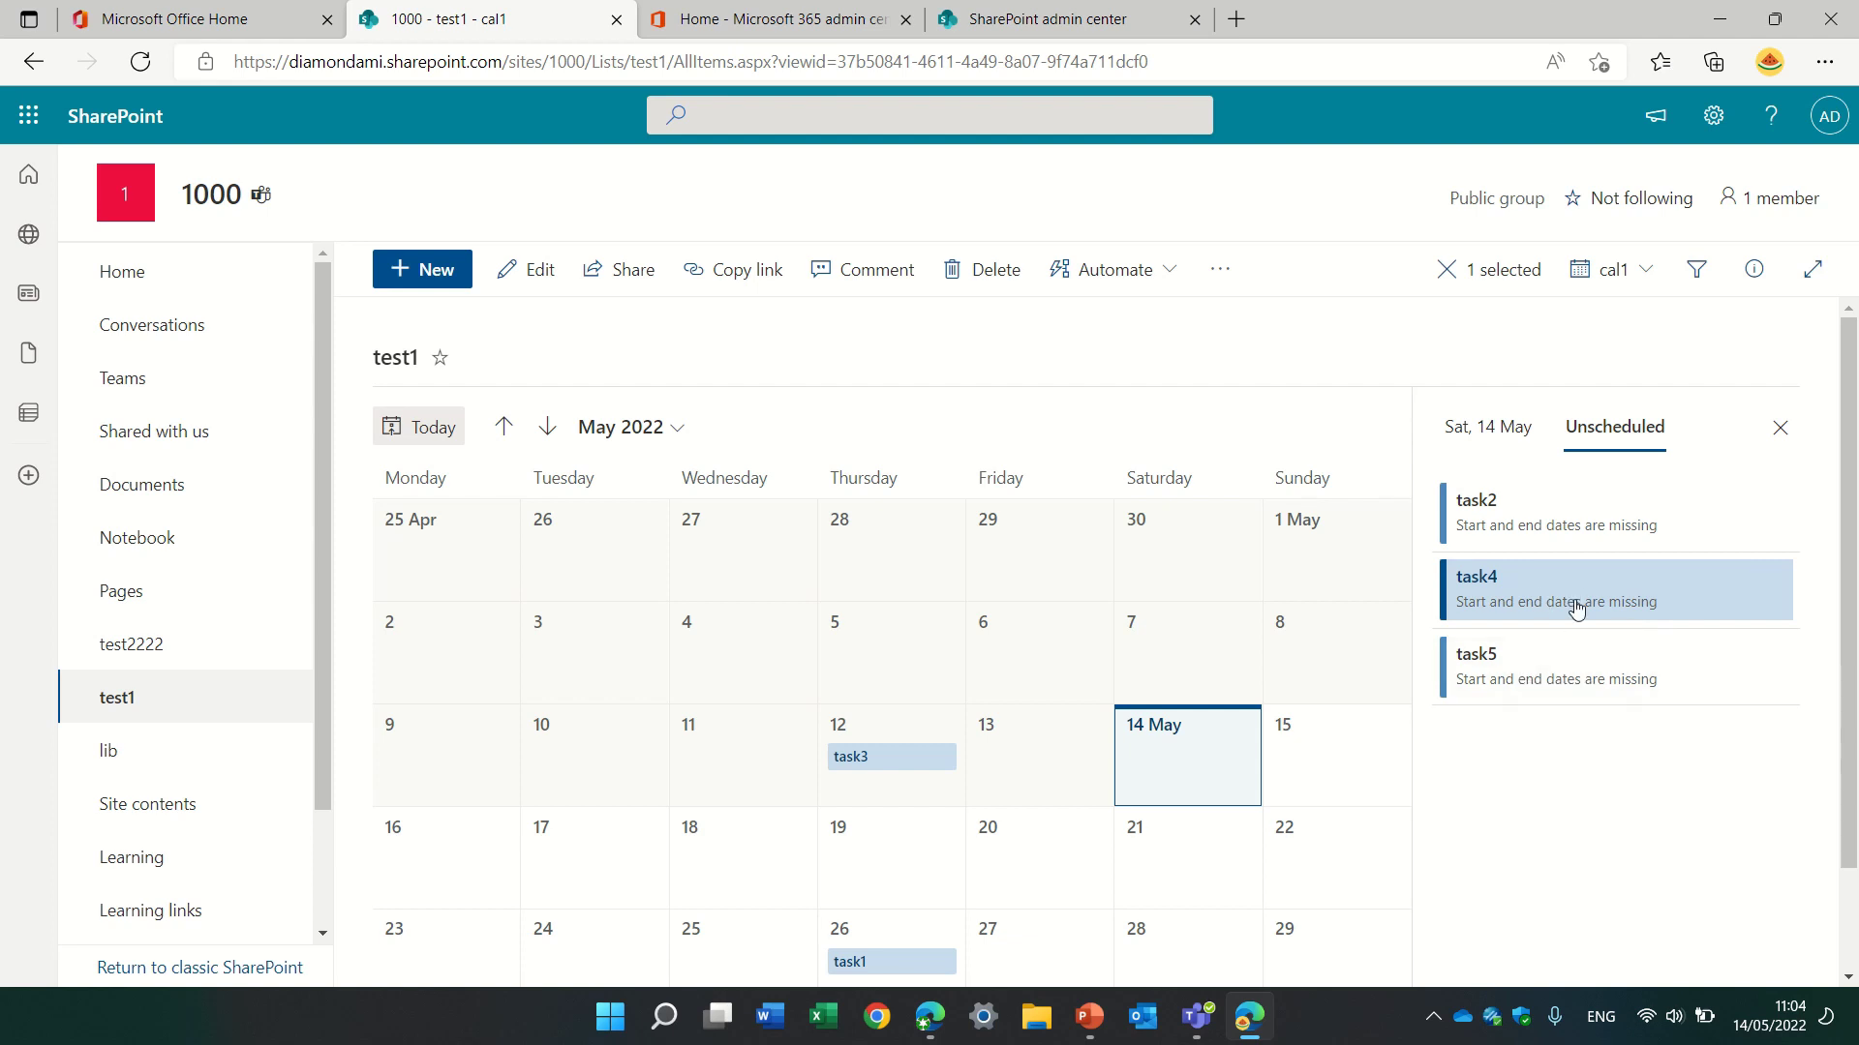
# Drag task5 from the Unscheduled pane onto 28 May
pyautogui.moveTo(1554, 665)
pyautogui.moveTo(1514, 688); pyautogui.dragTo(1157, 799)
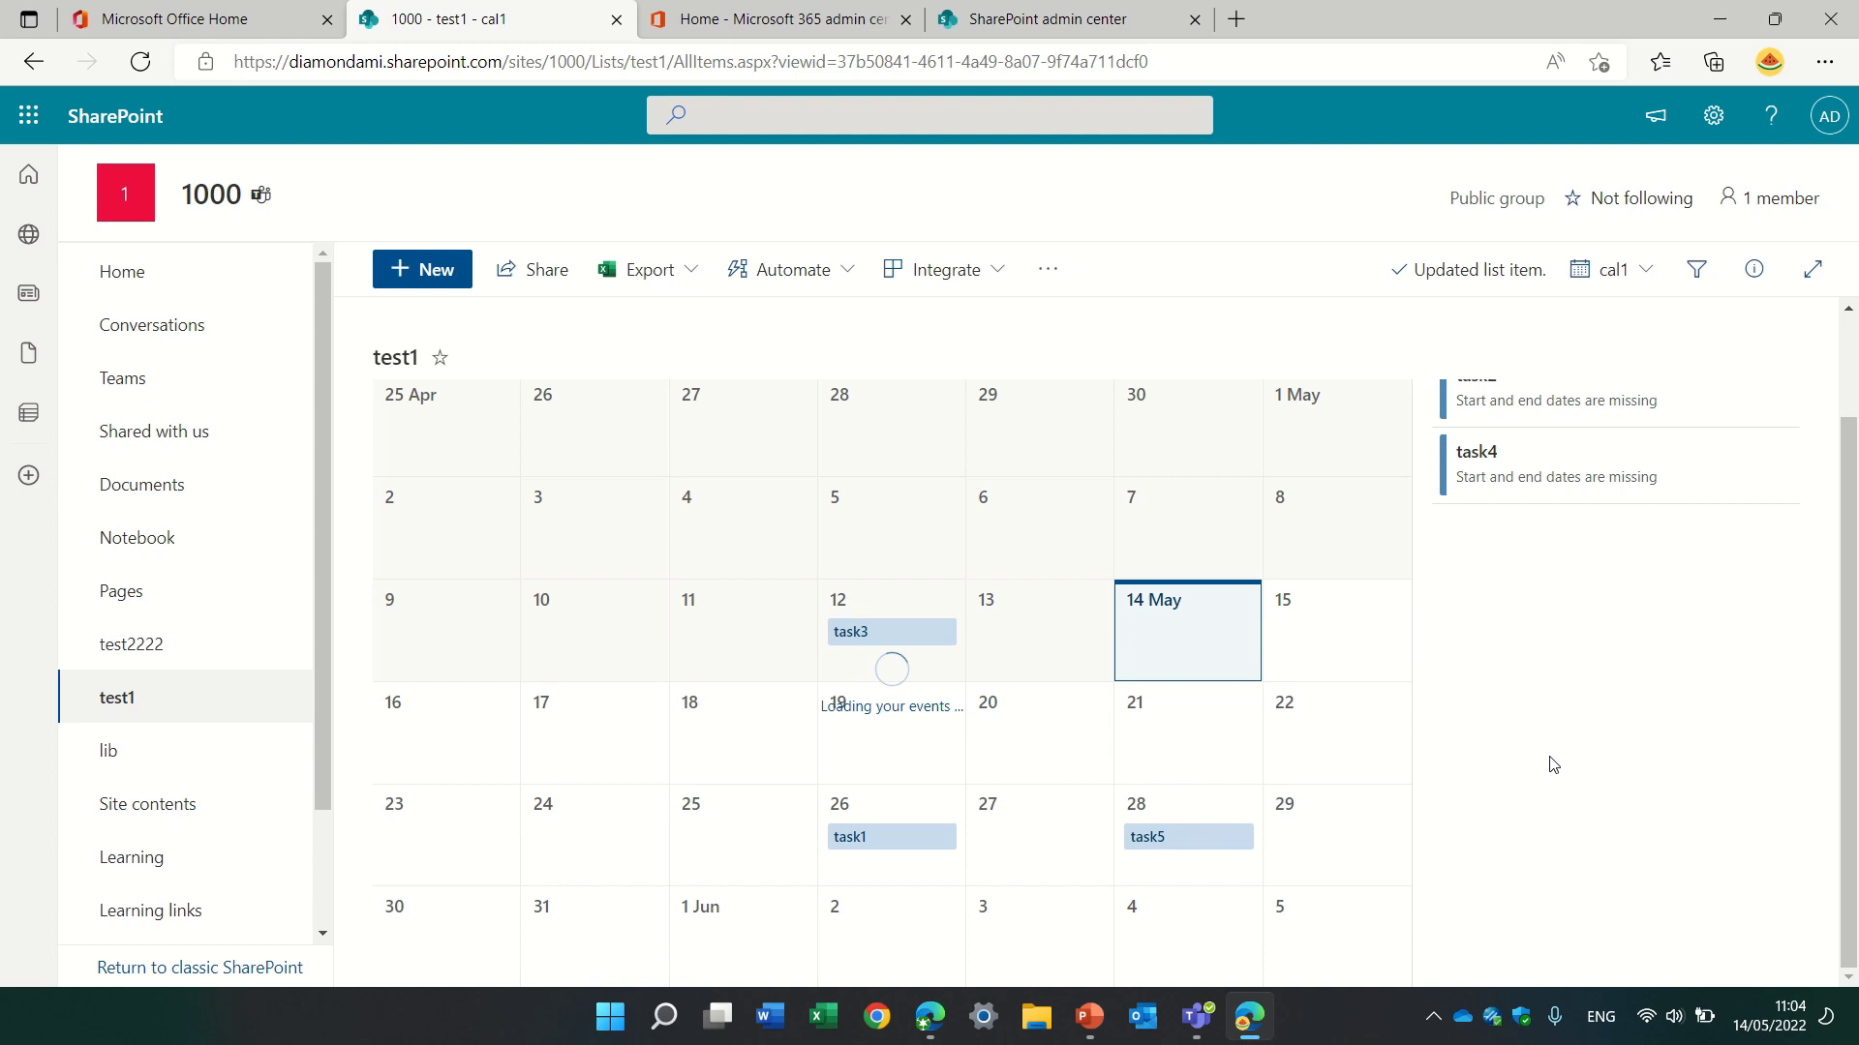
pyautogui.moveTo(1854, 598); pyautogui.dragTo(1850, 532)
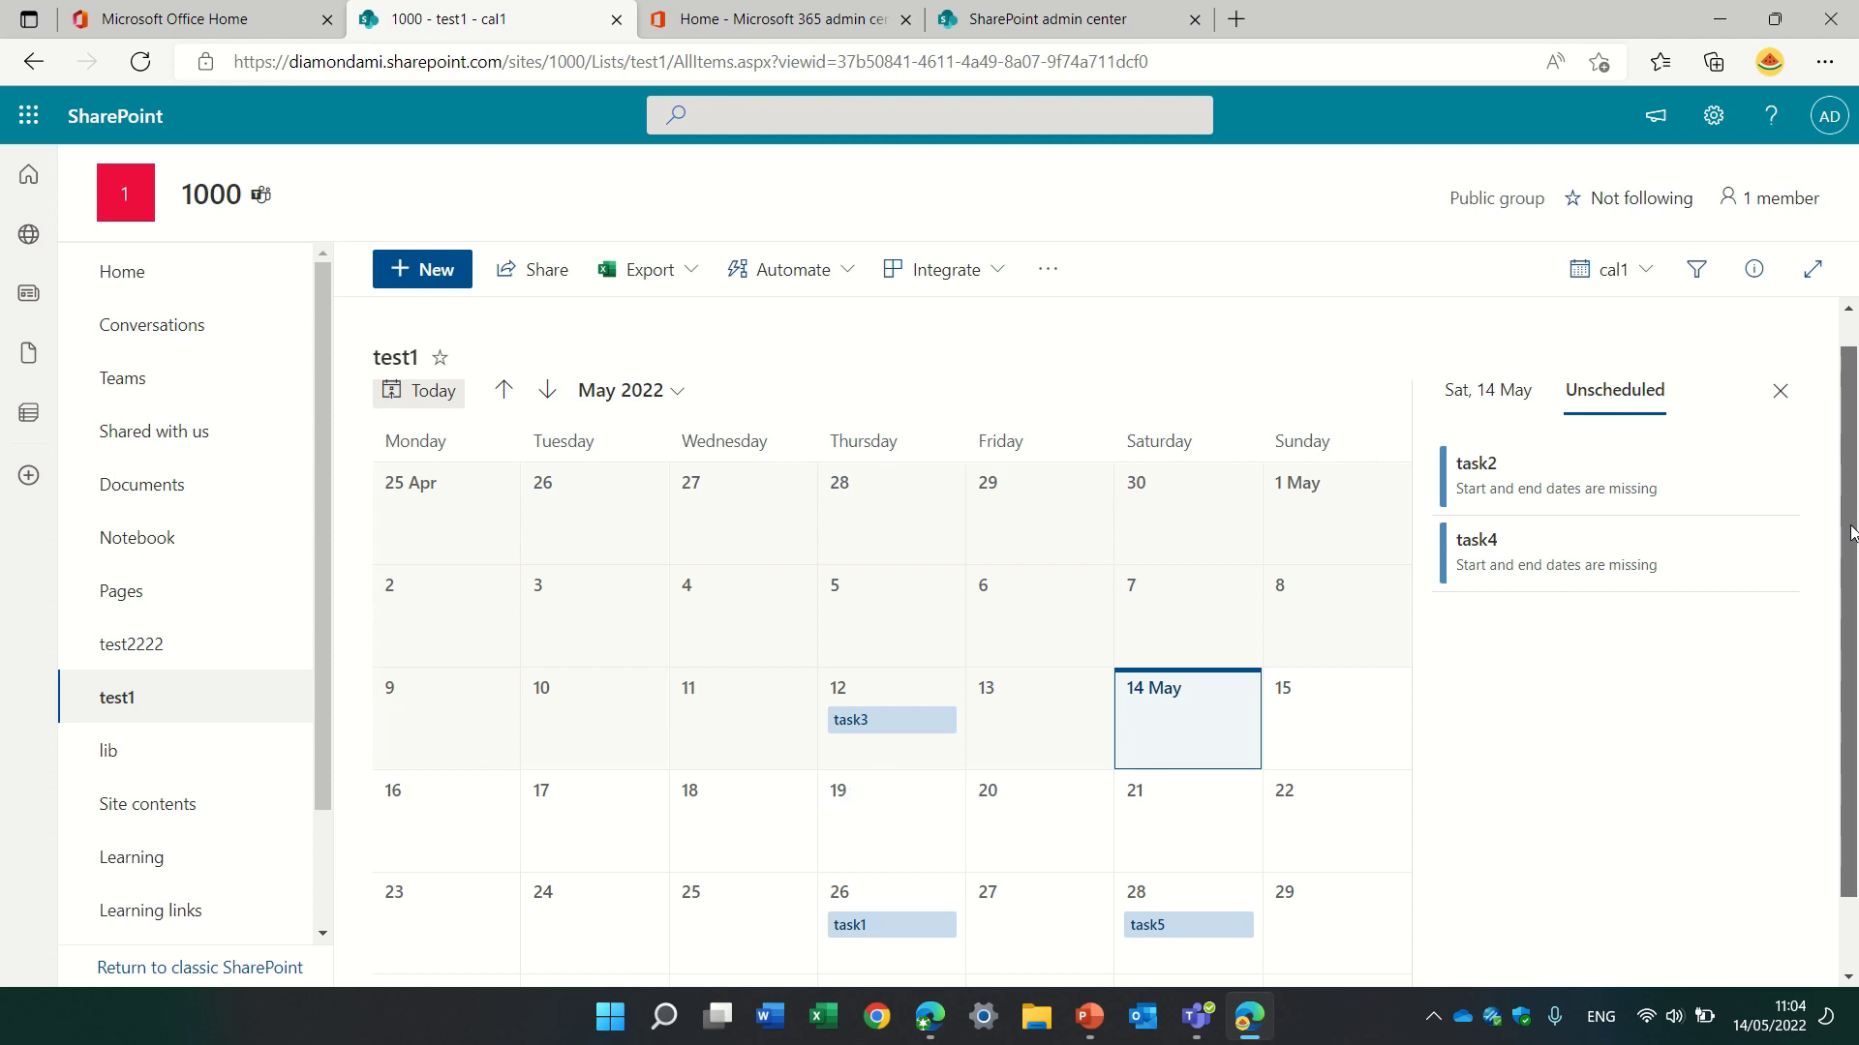
pyautogui.moveTo(1038, 511)
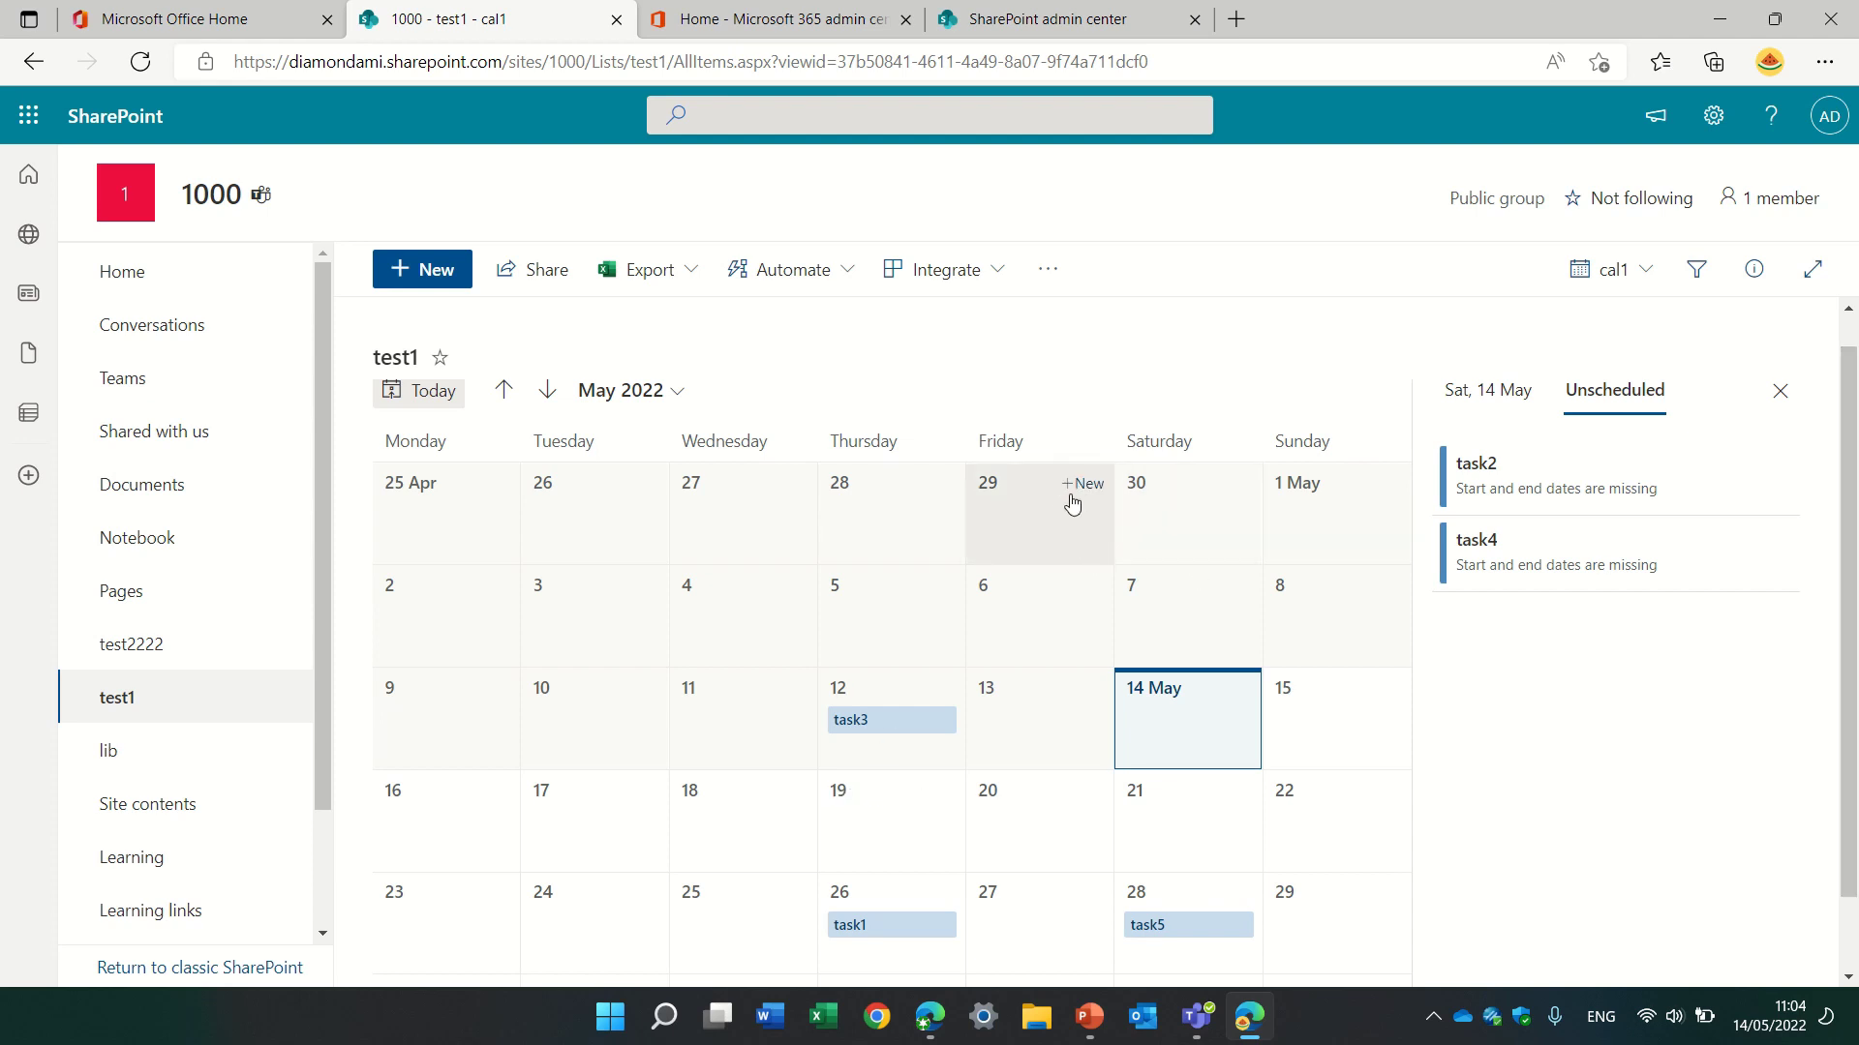
# Add and save item task7, starting 29 April and ending in early June
pyautogui.click(1084, 484)
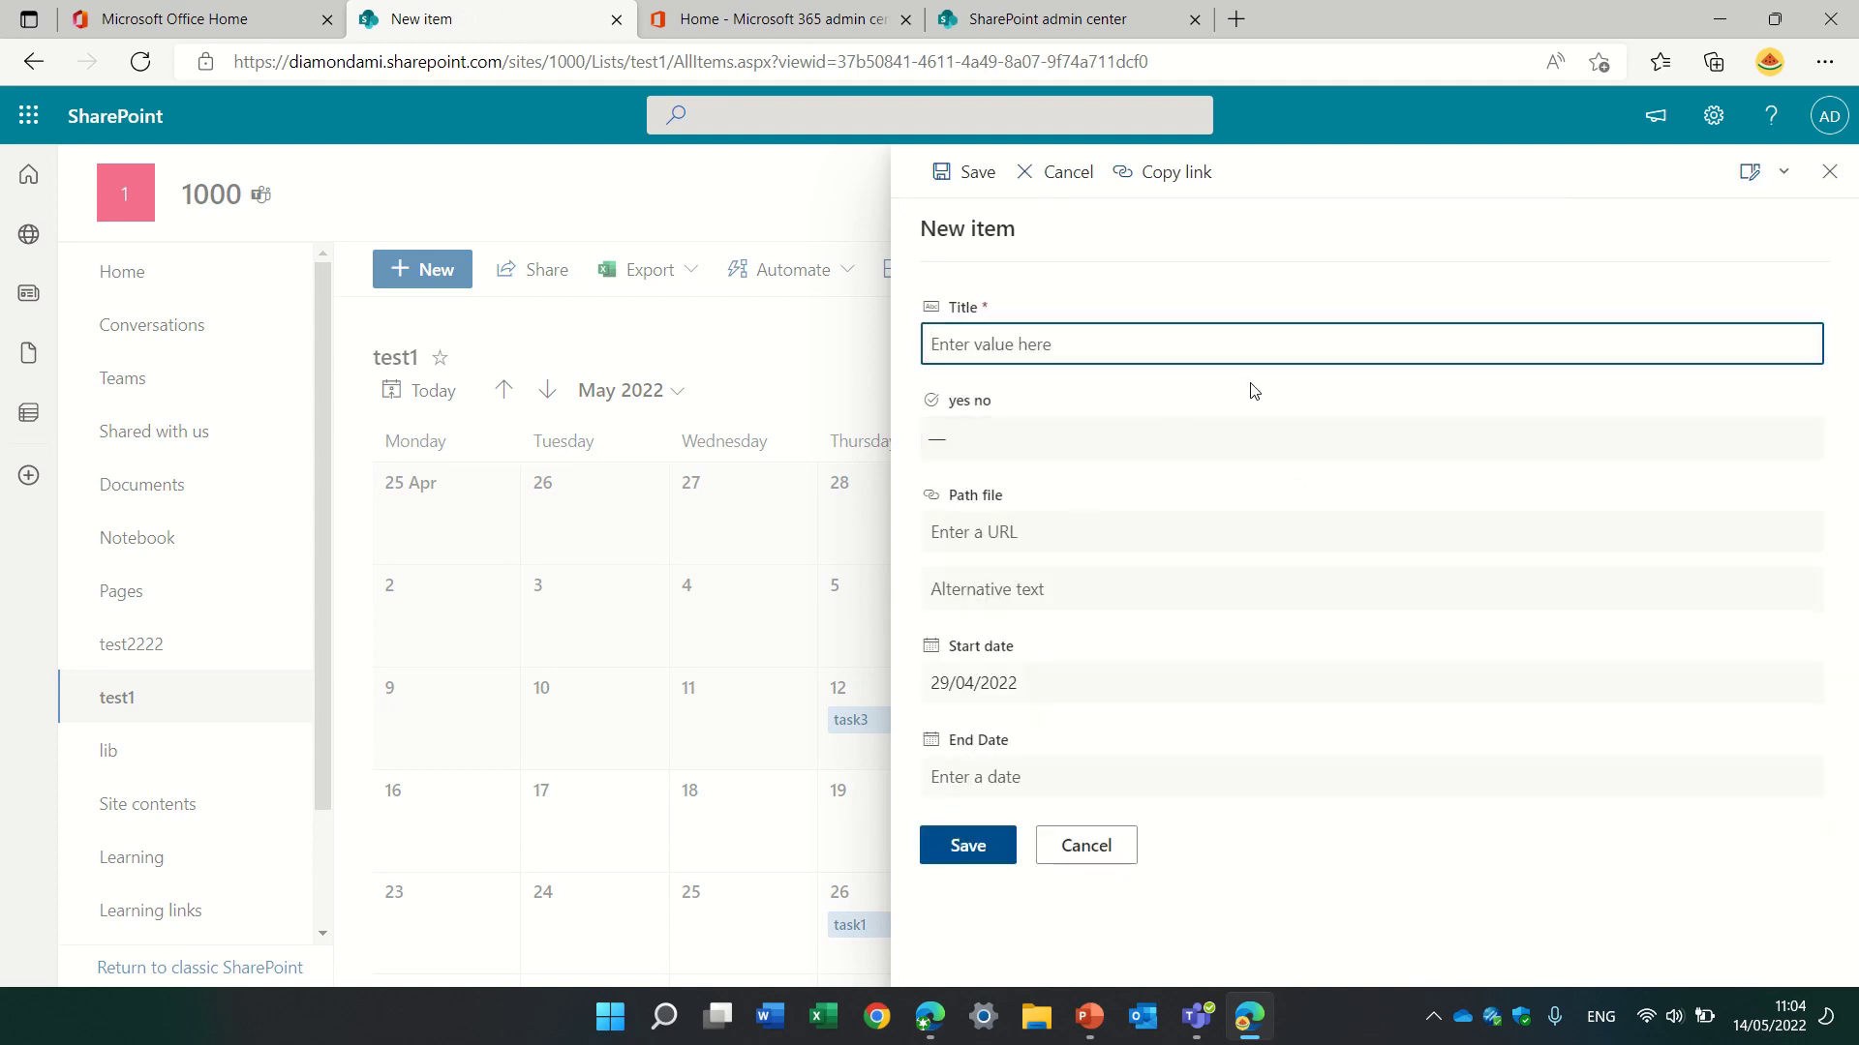
pyautogui.write('task7')
pyautogui.click(969, 778)
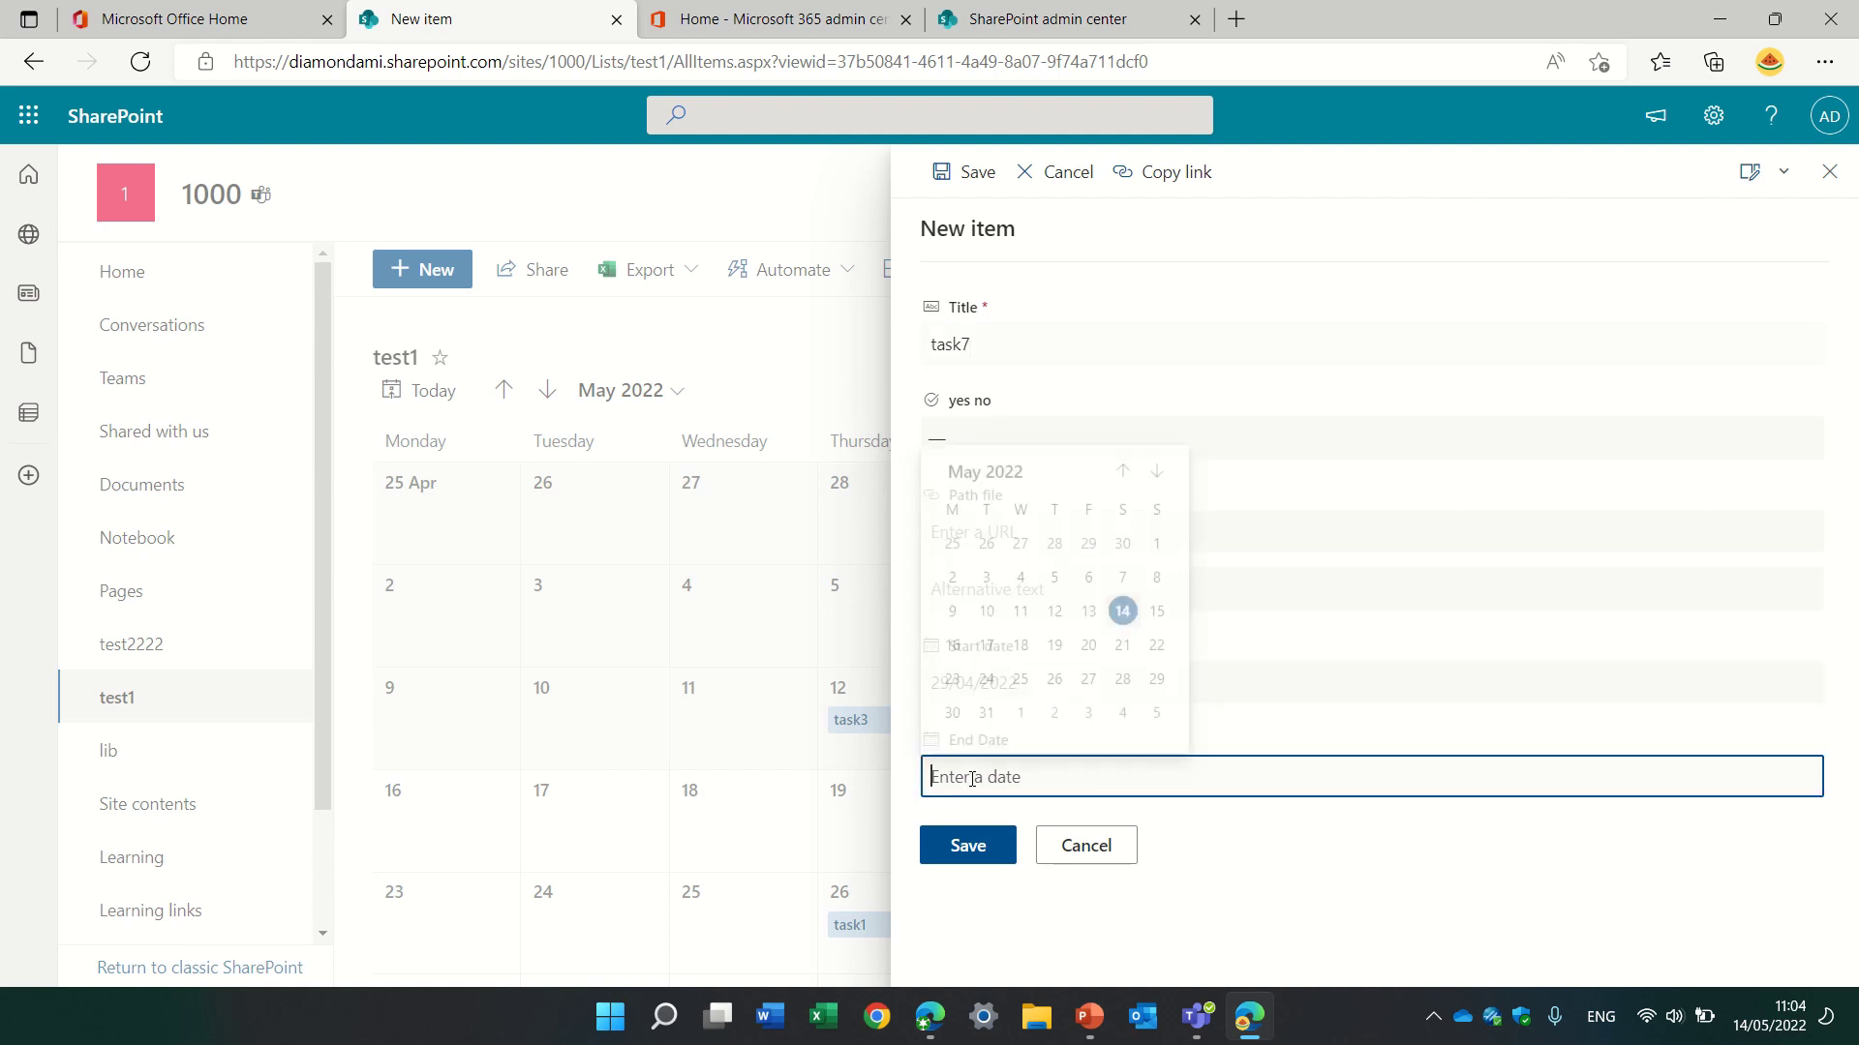
pyautogui.click(1123, 715)
pyautogui.click(968, 846)
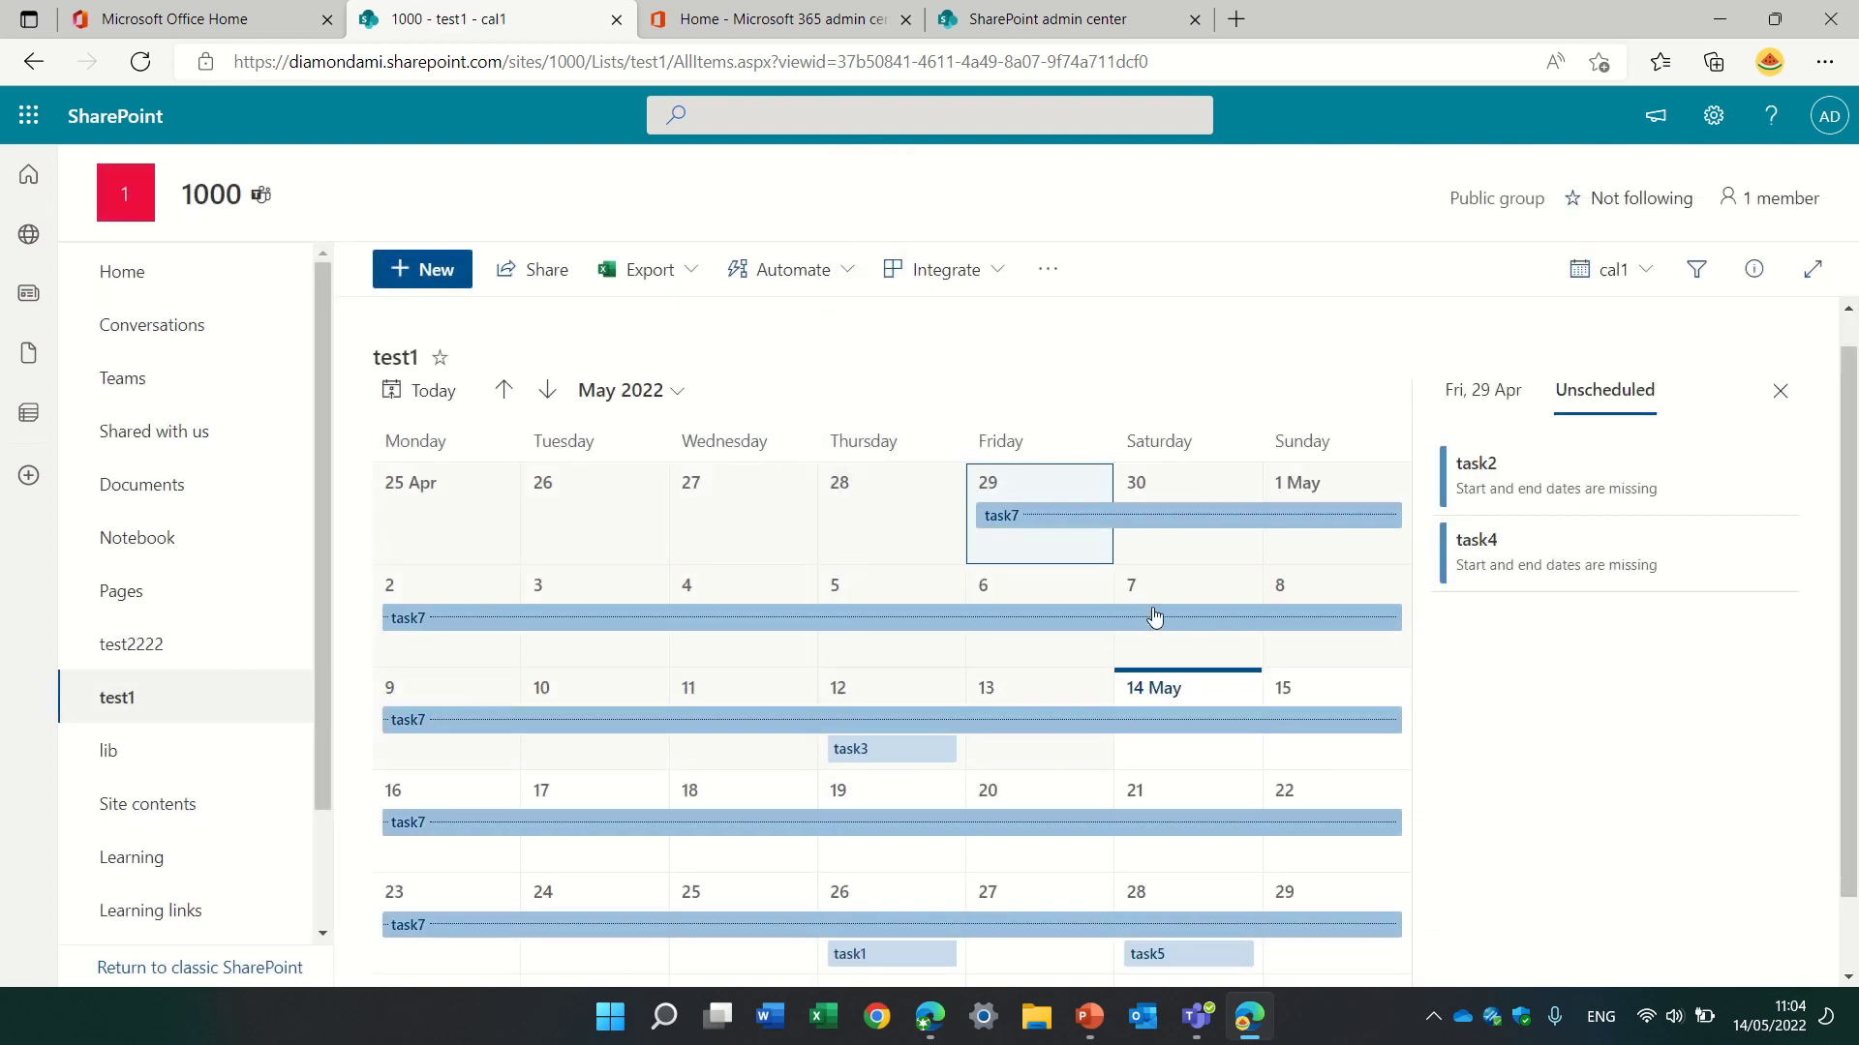
# Change task7's end date to 21 May
pyautogui.click(1059, 527)
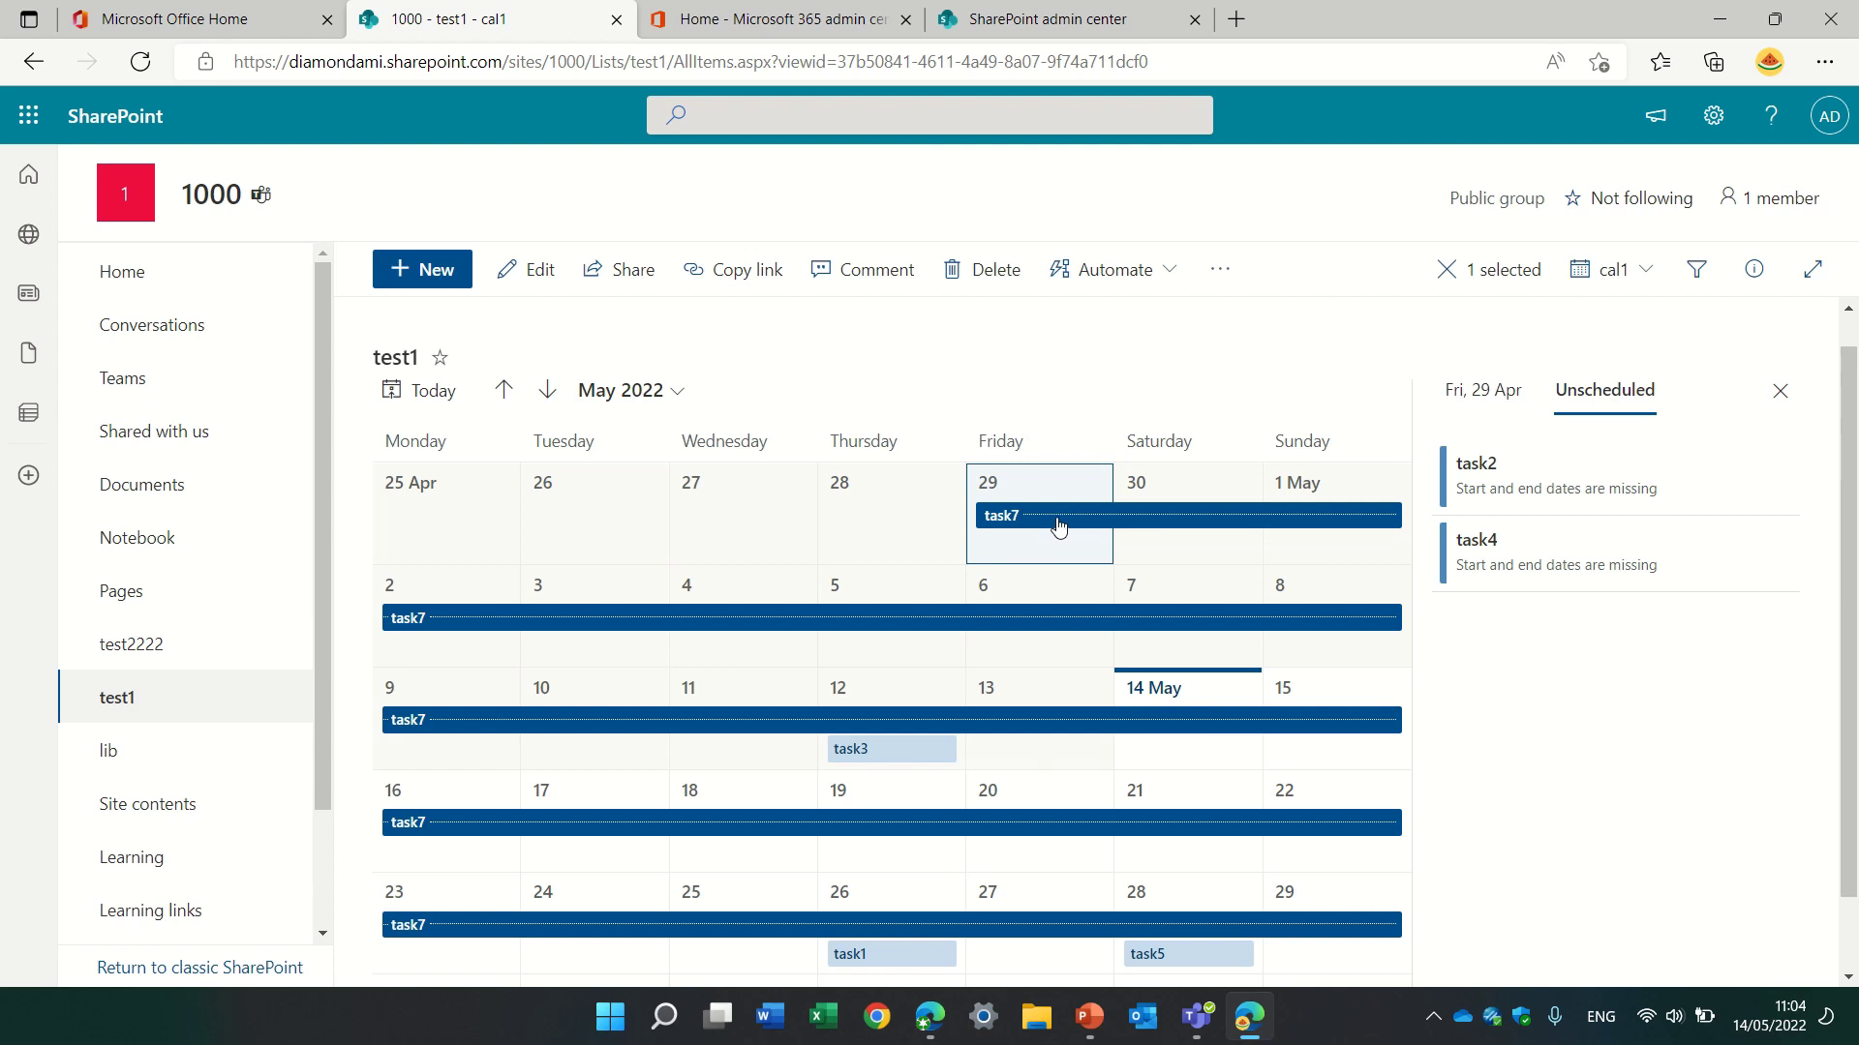
pyautogui.click(1053, 520)
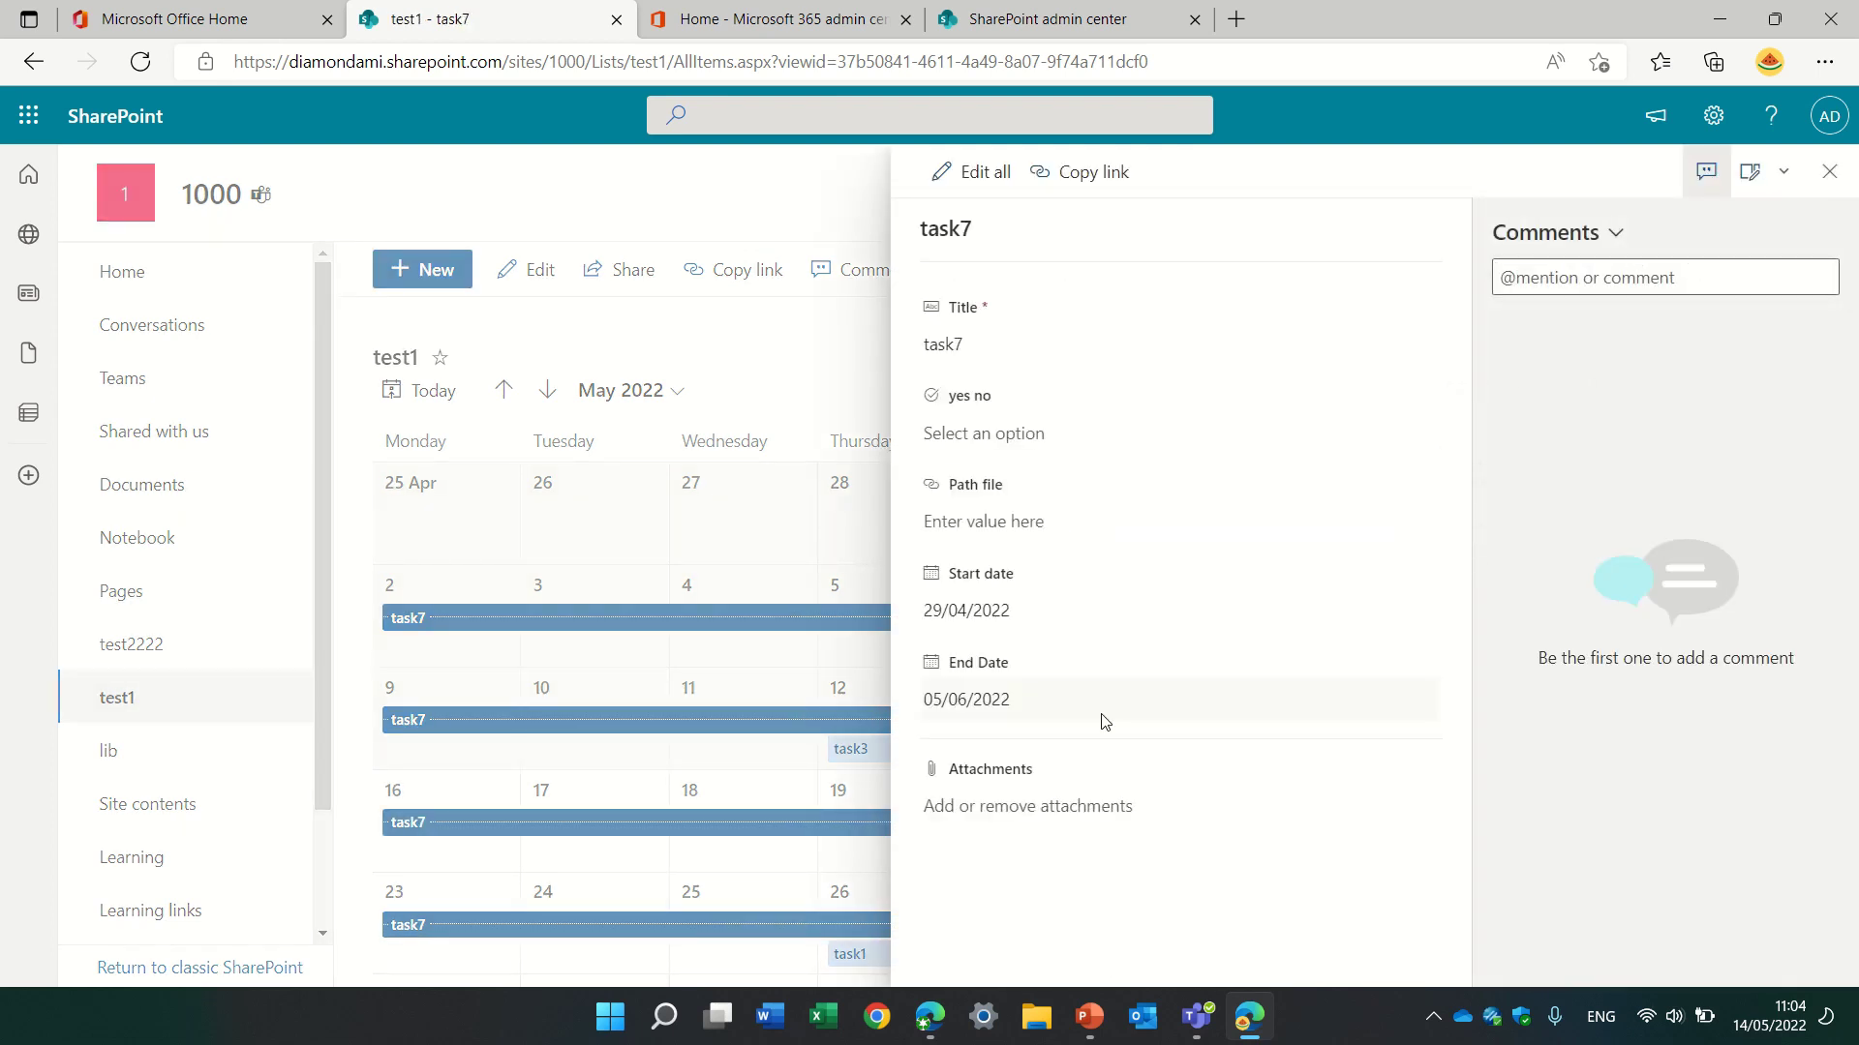
pyautogui.click(1035, 706)
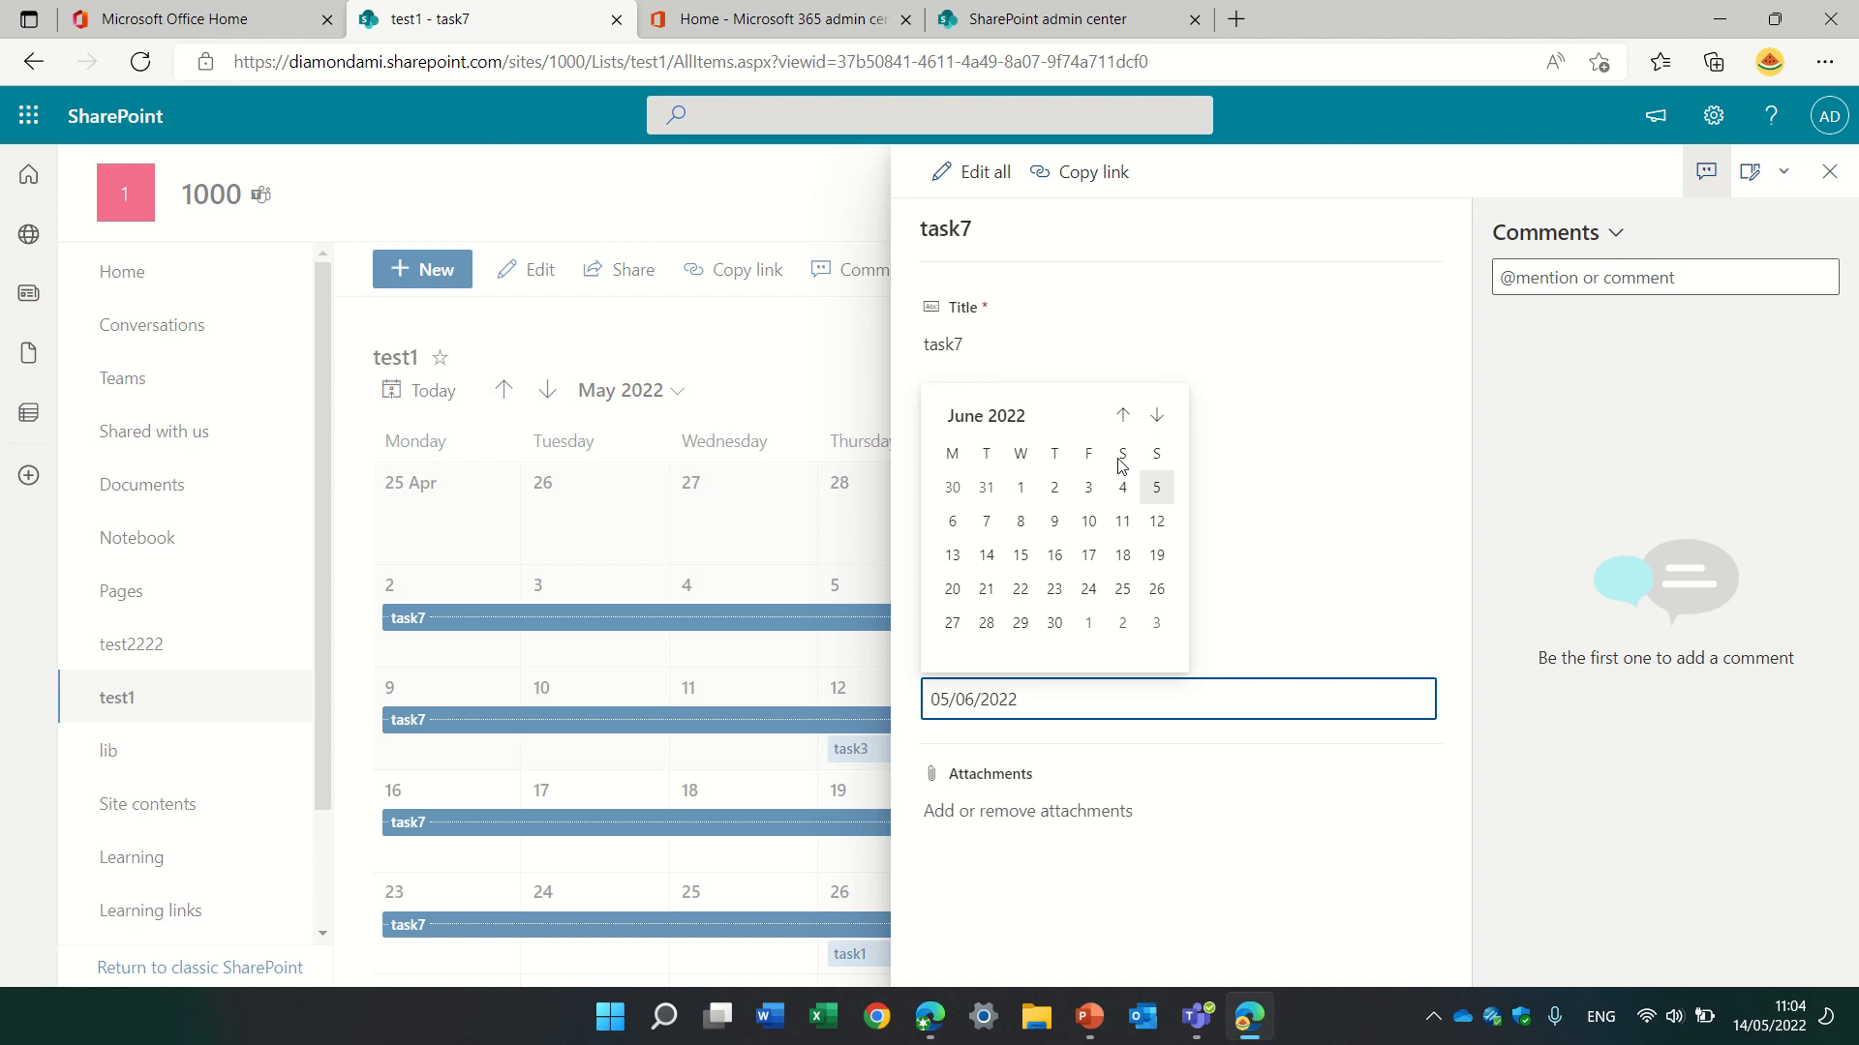
pyautogui.click(1158, 417)
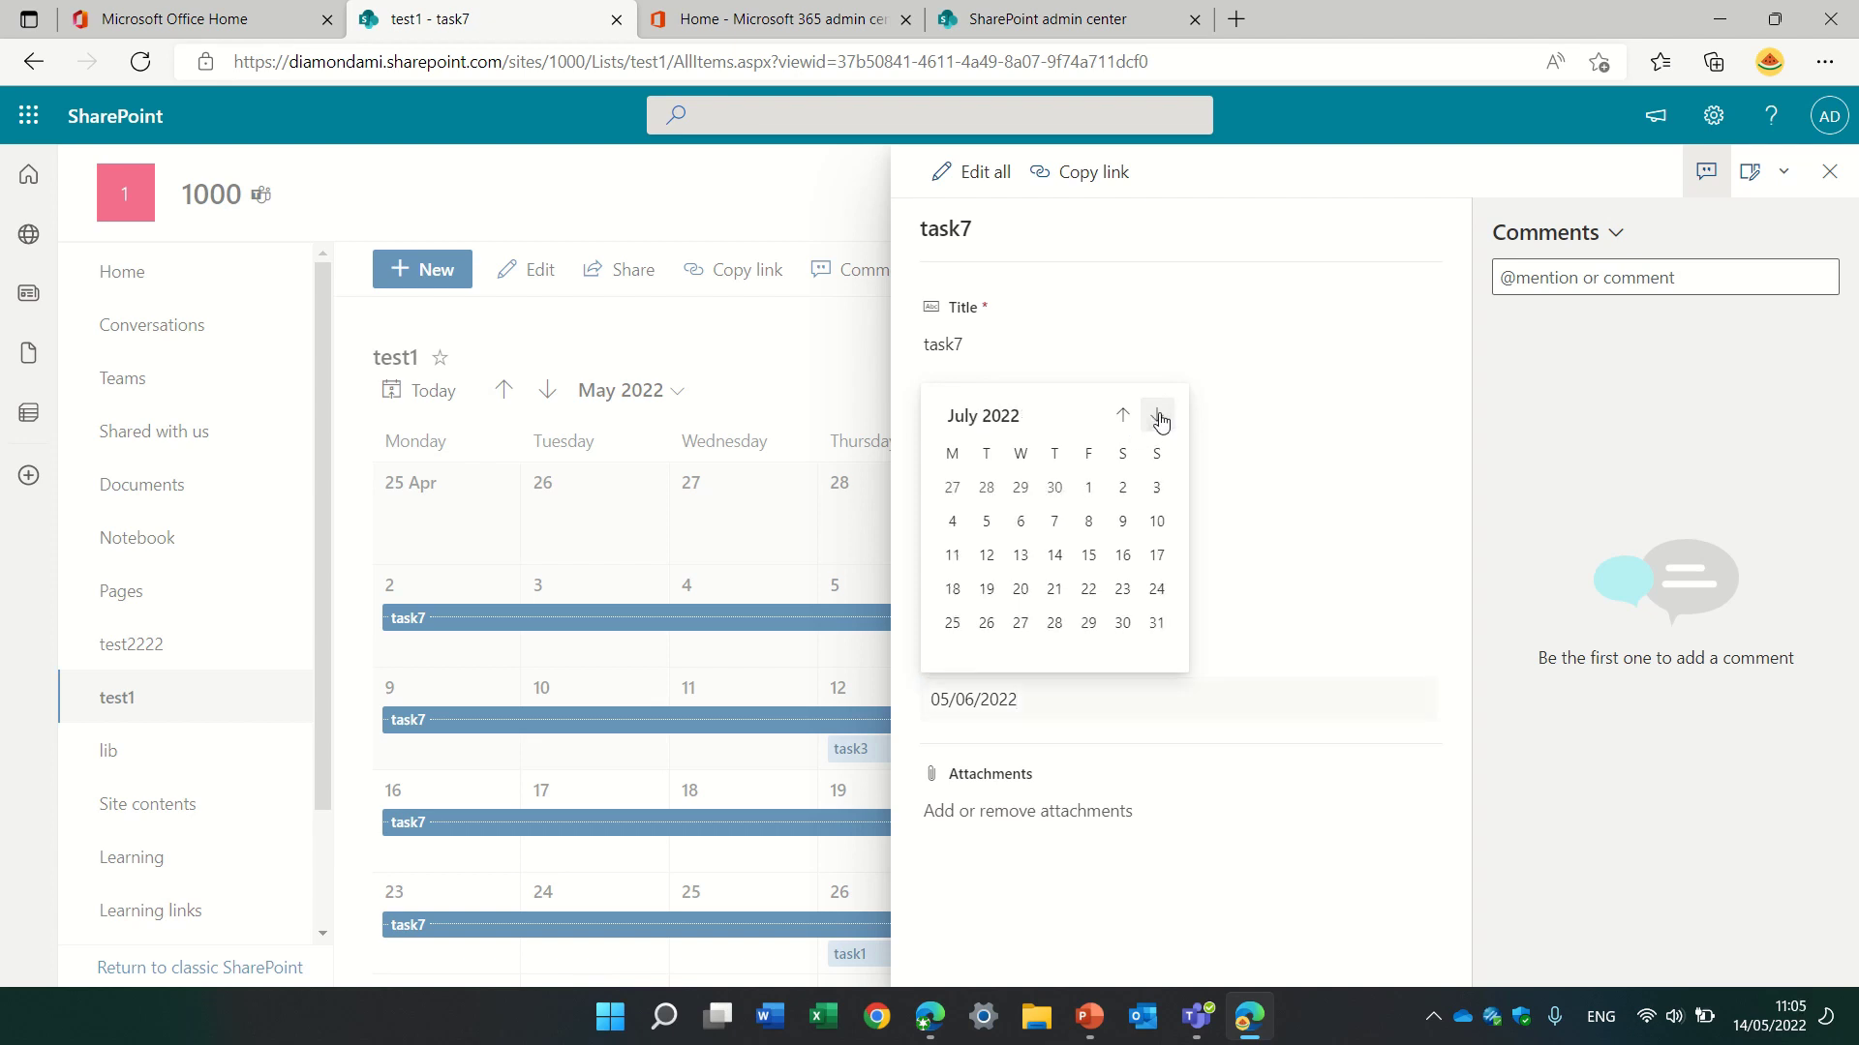
pyautogui.click(1121, 416)
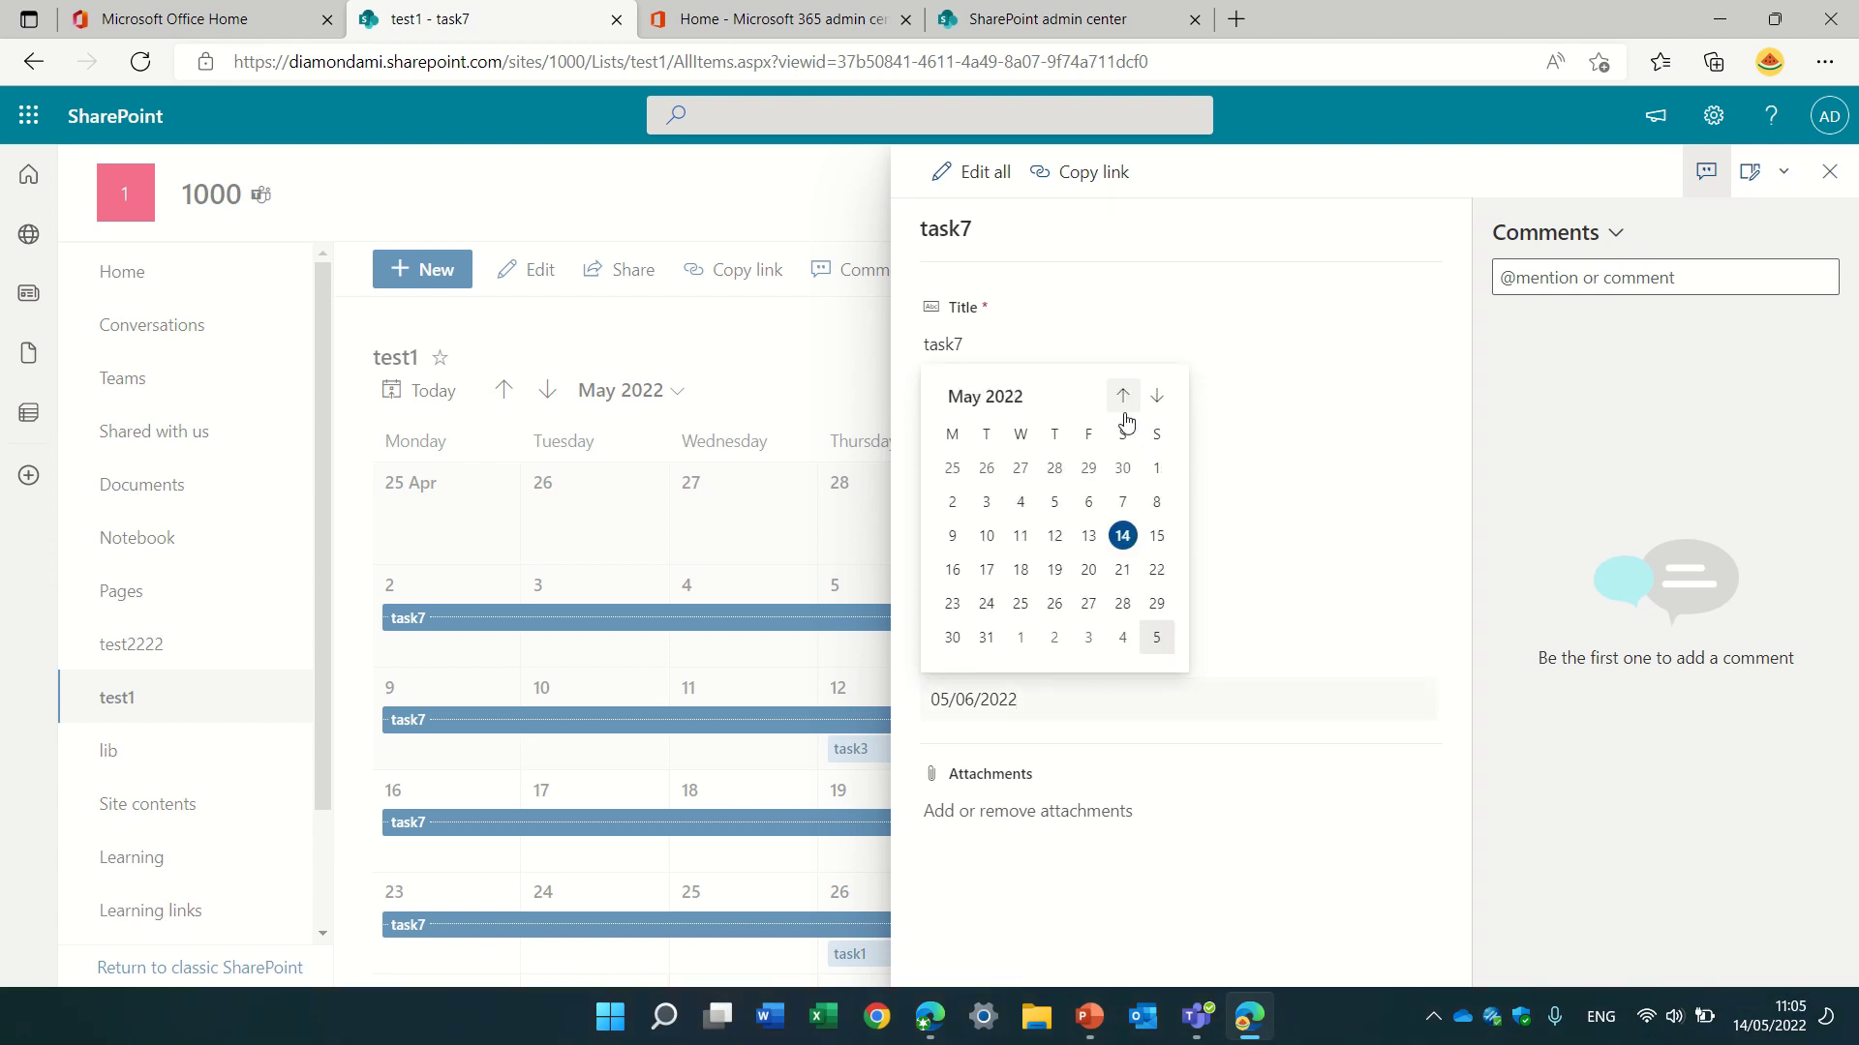
pyautogui.click(1123, 569)
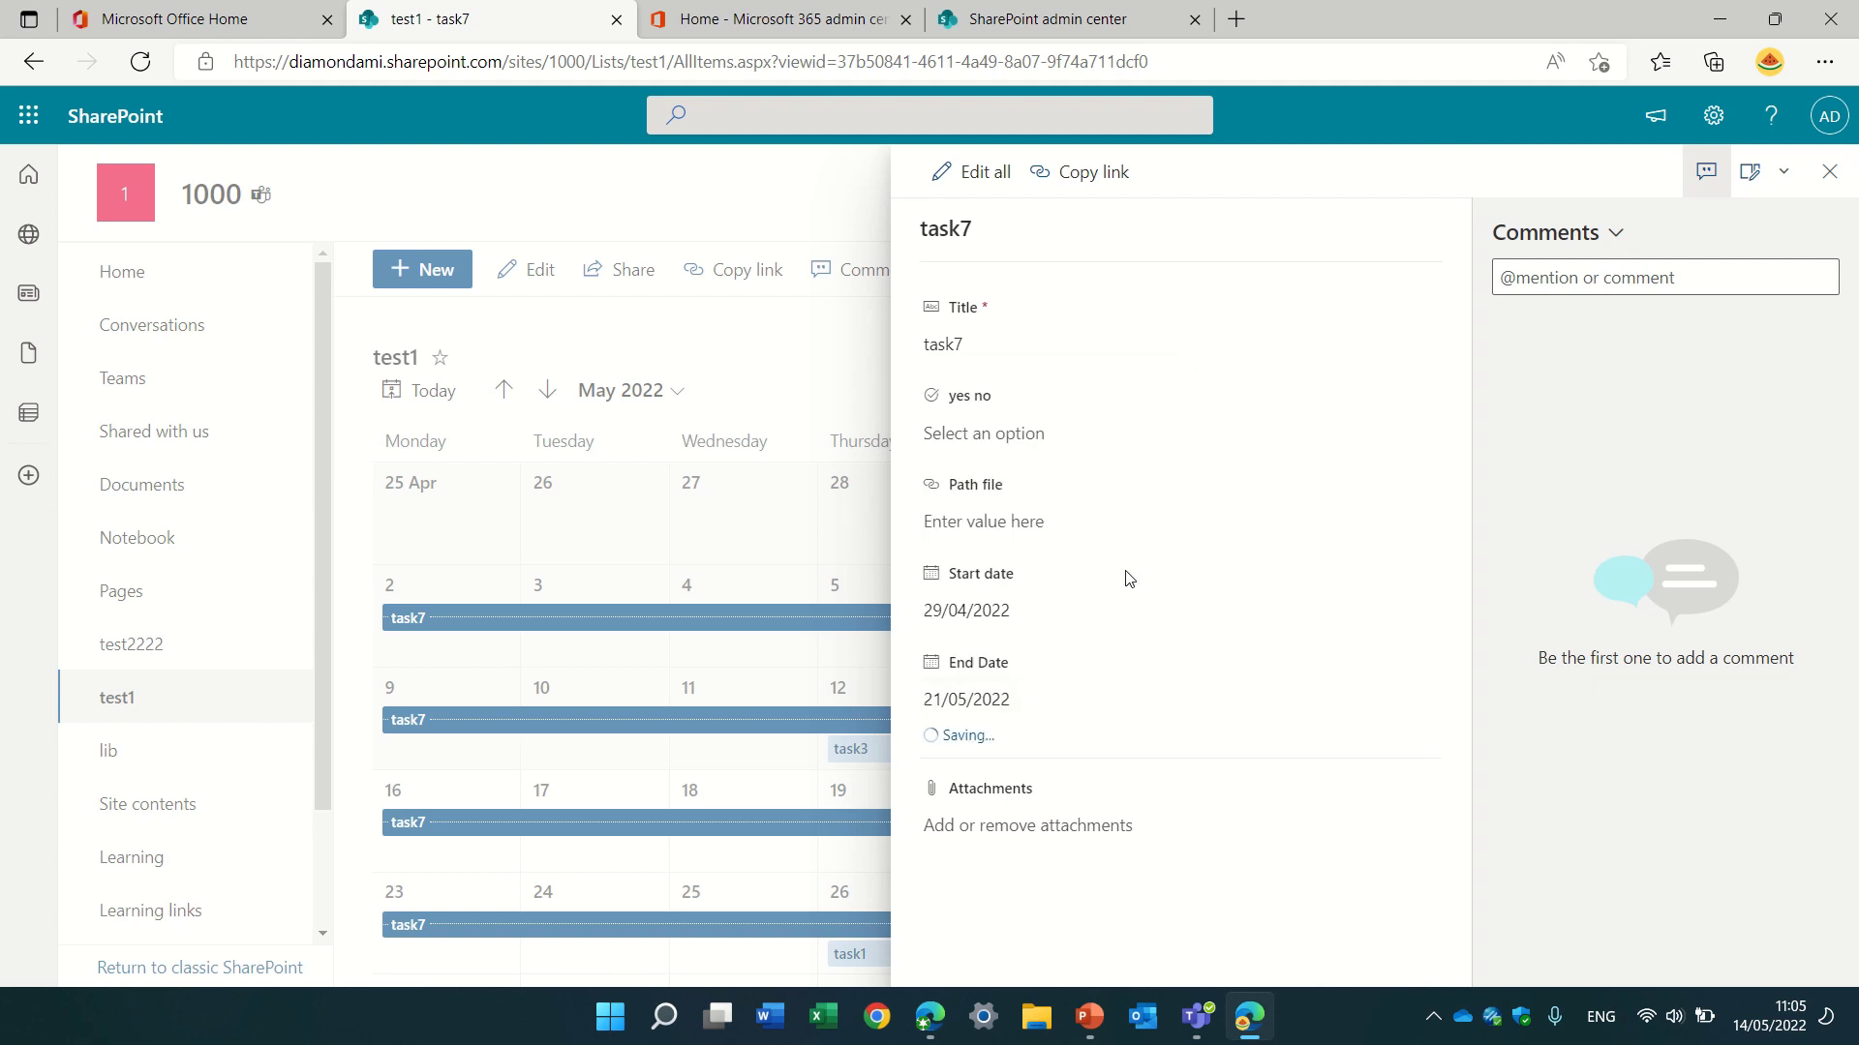
pyautogui.click(1832, 172)
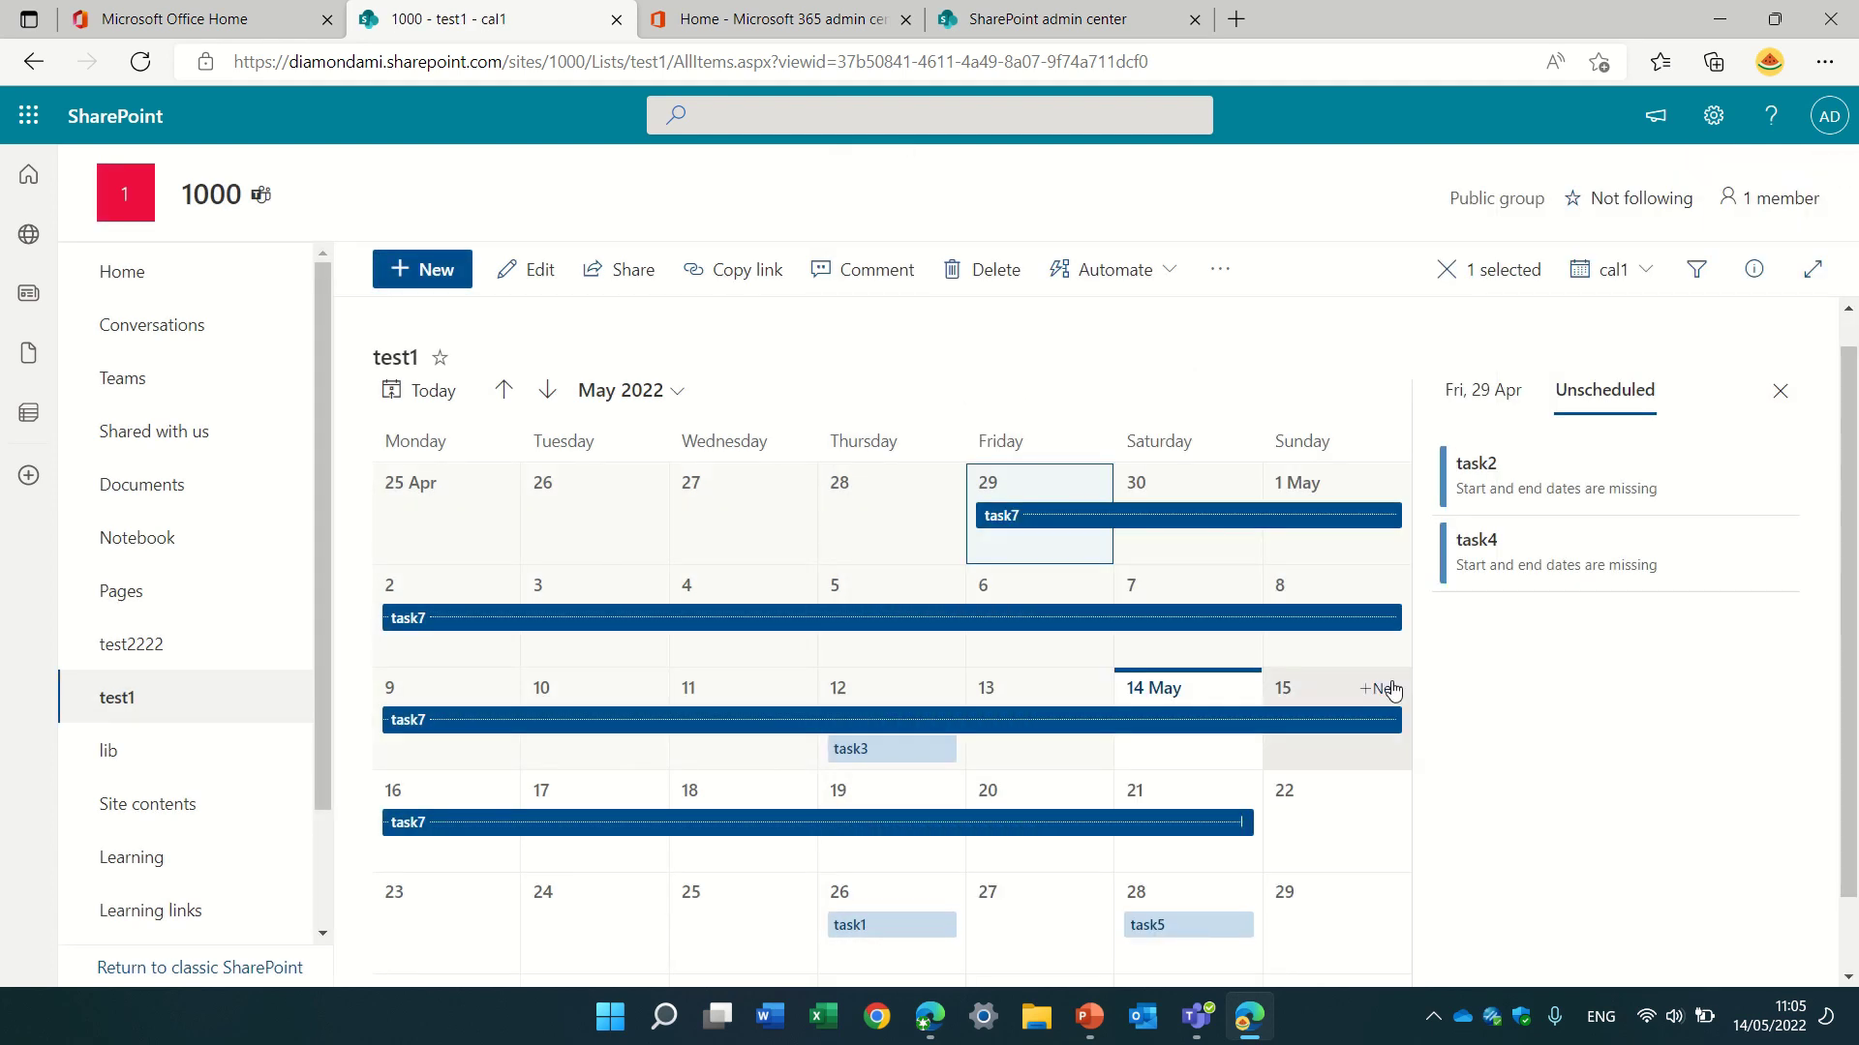
# Change task7's end date again, to 1 May
pyautogui.click(1062, 519)
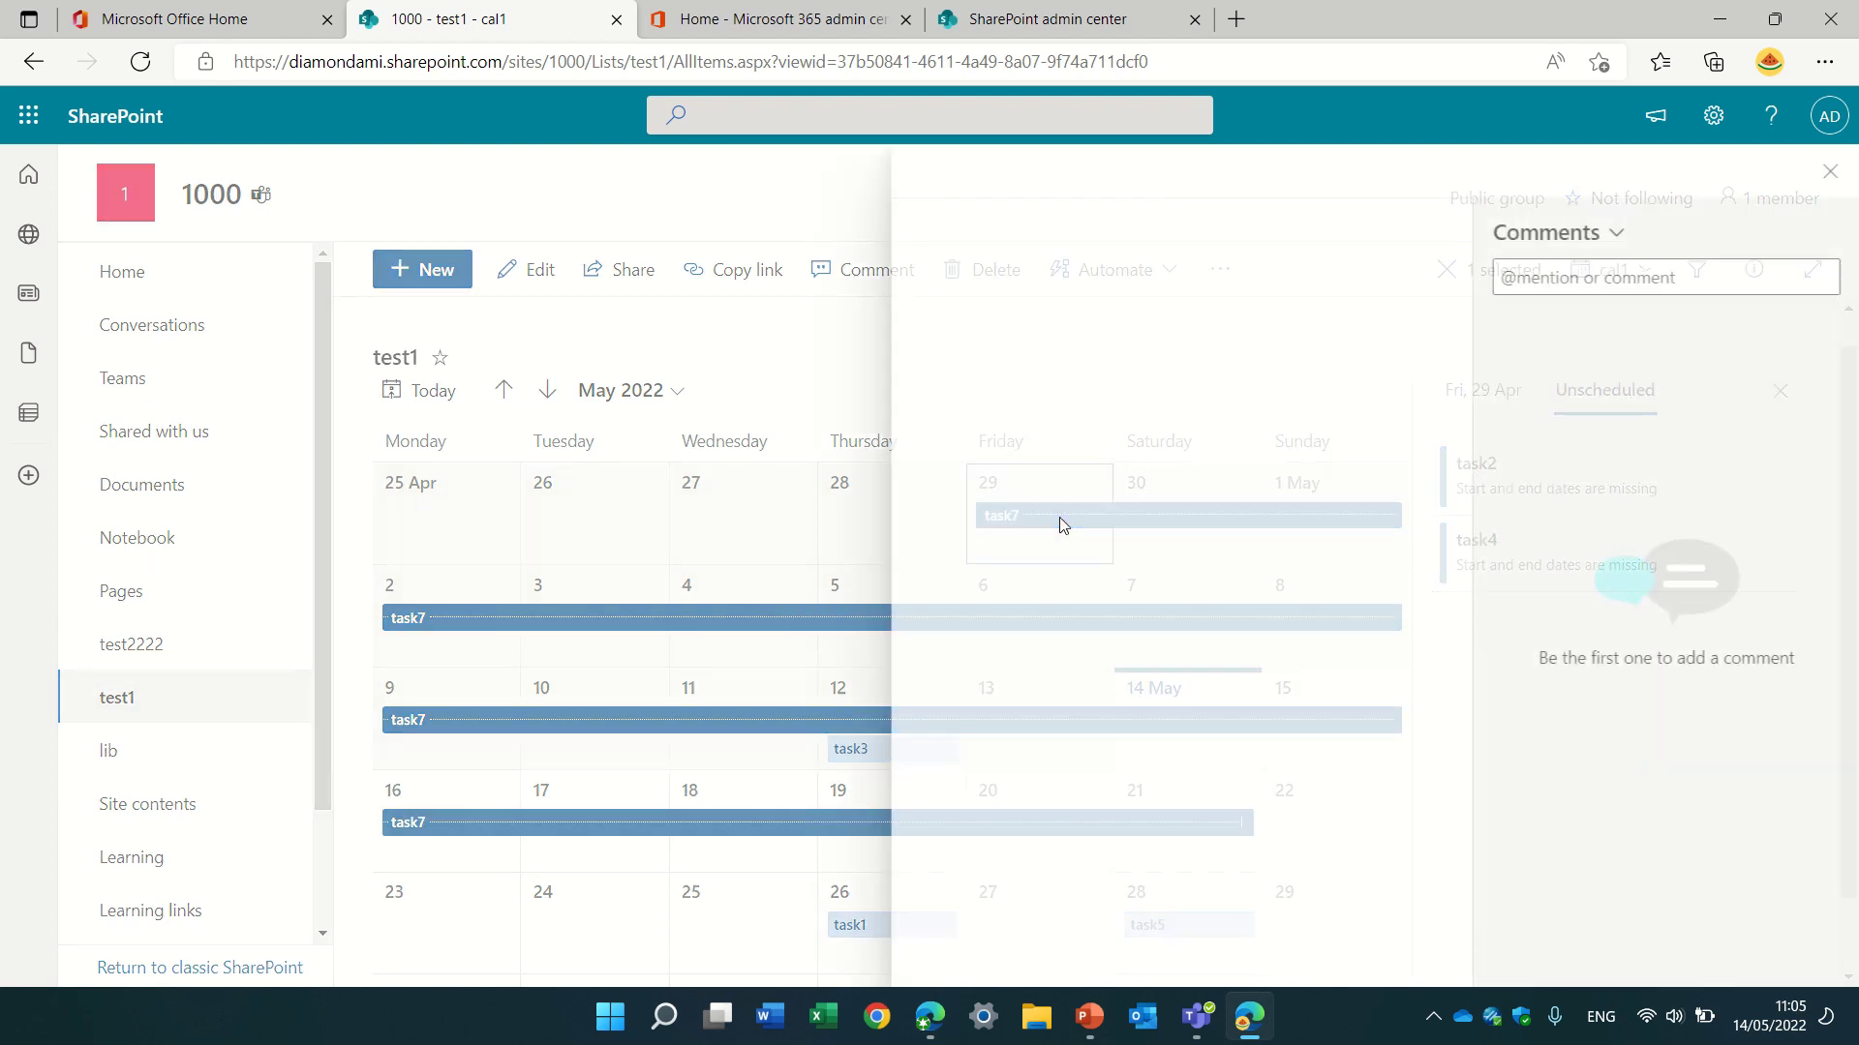
pyautogui.click(1024, 702)
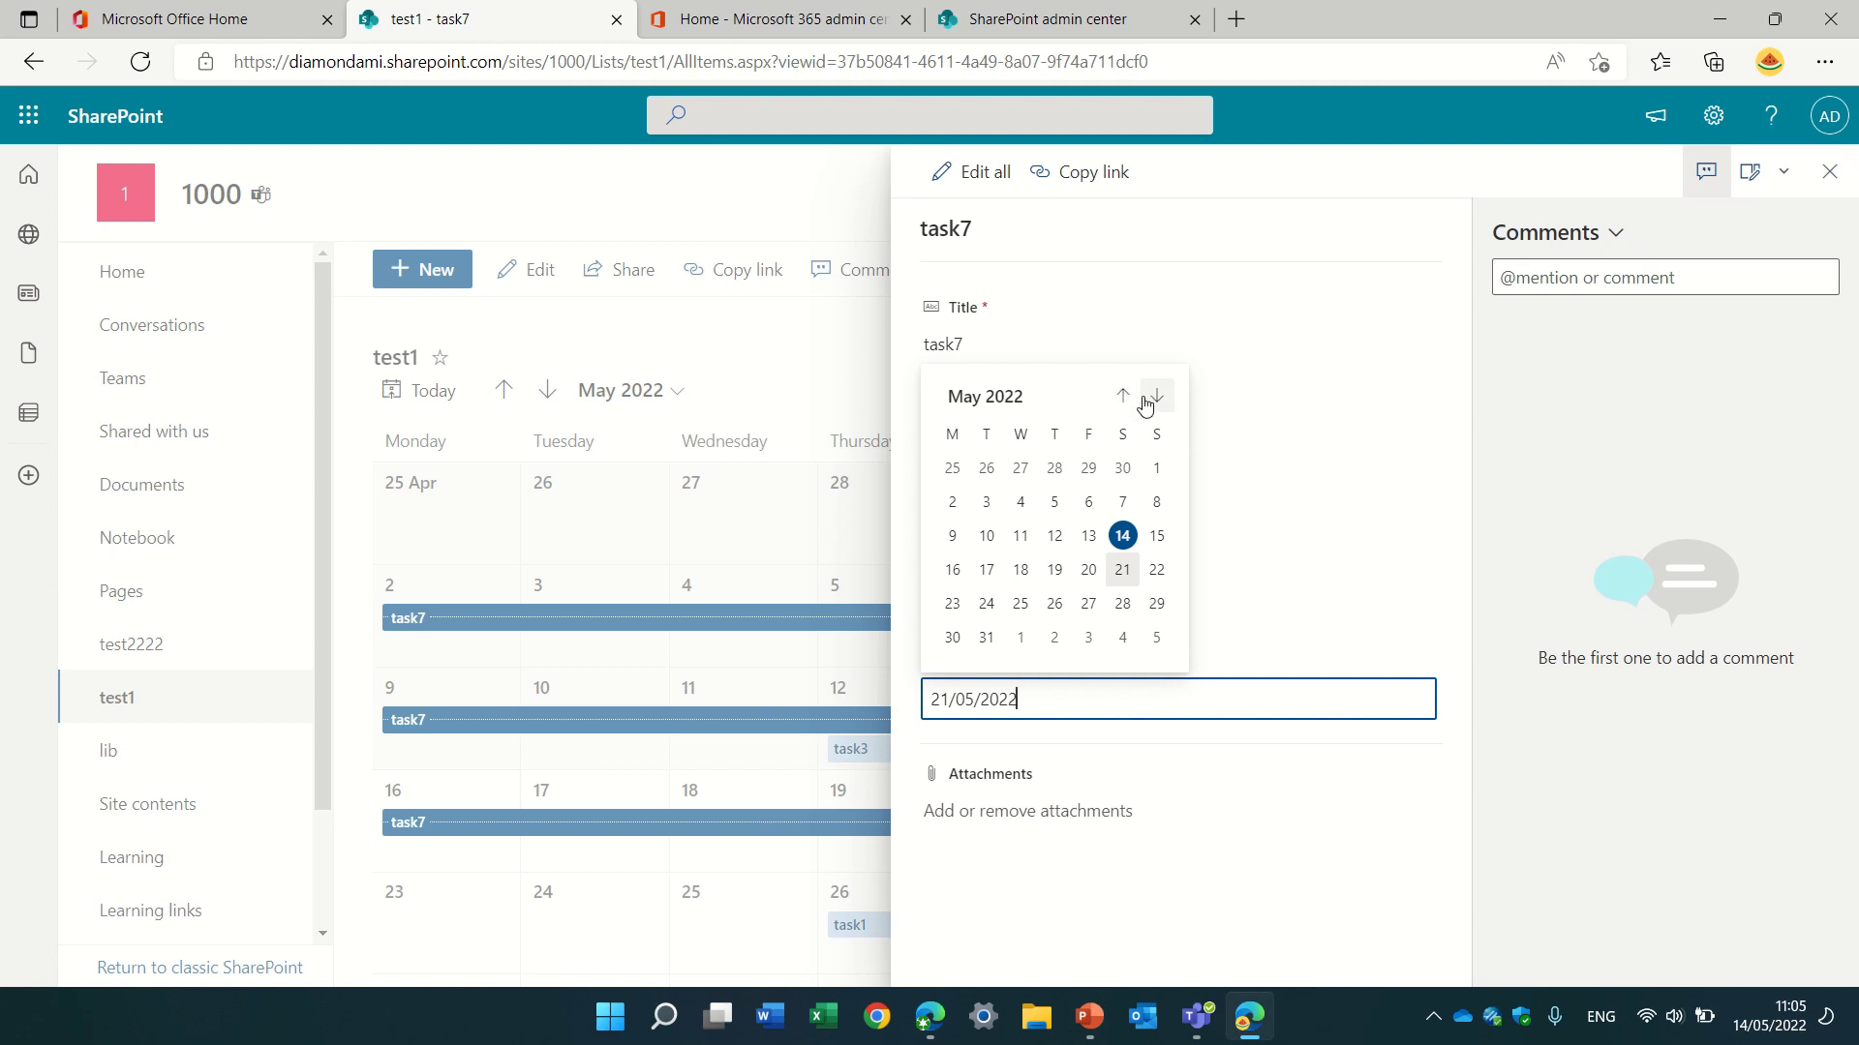
pyautogui.click(1149, 477)
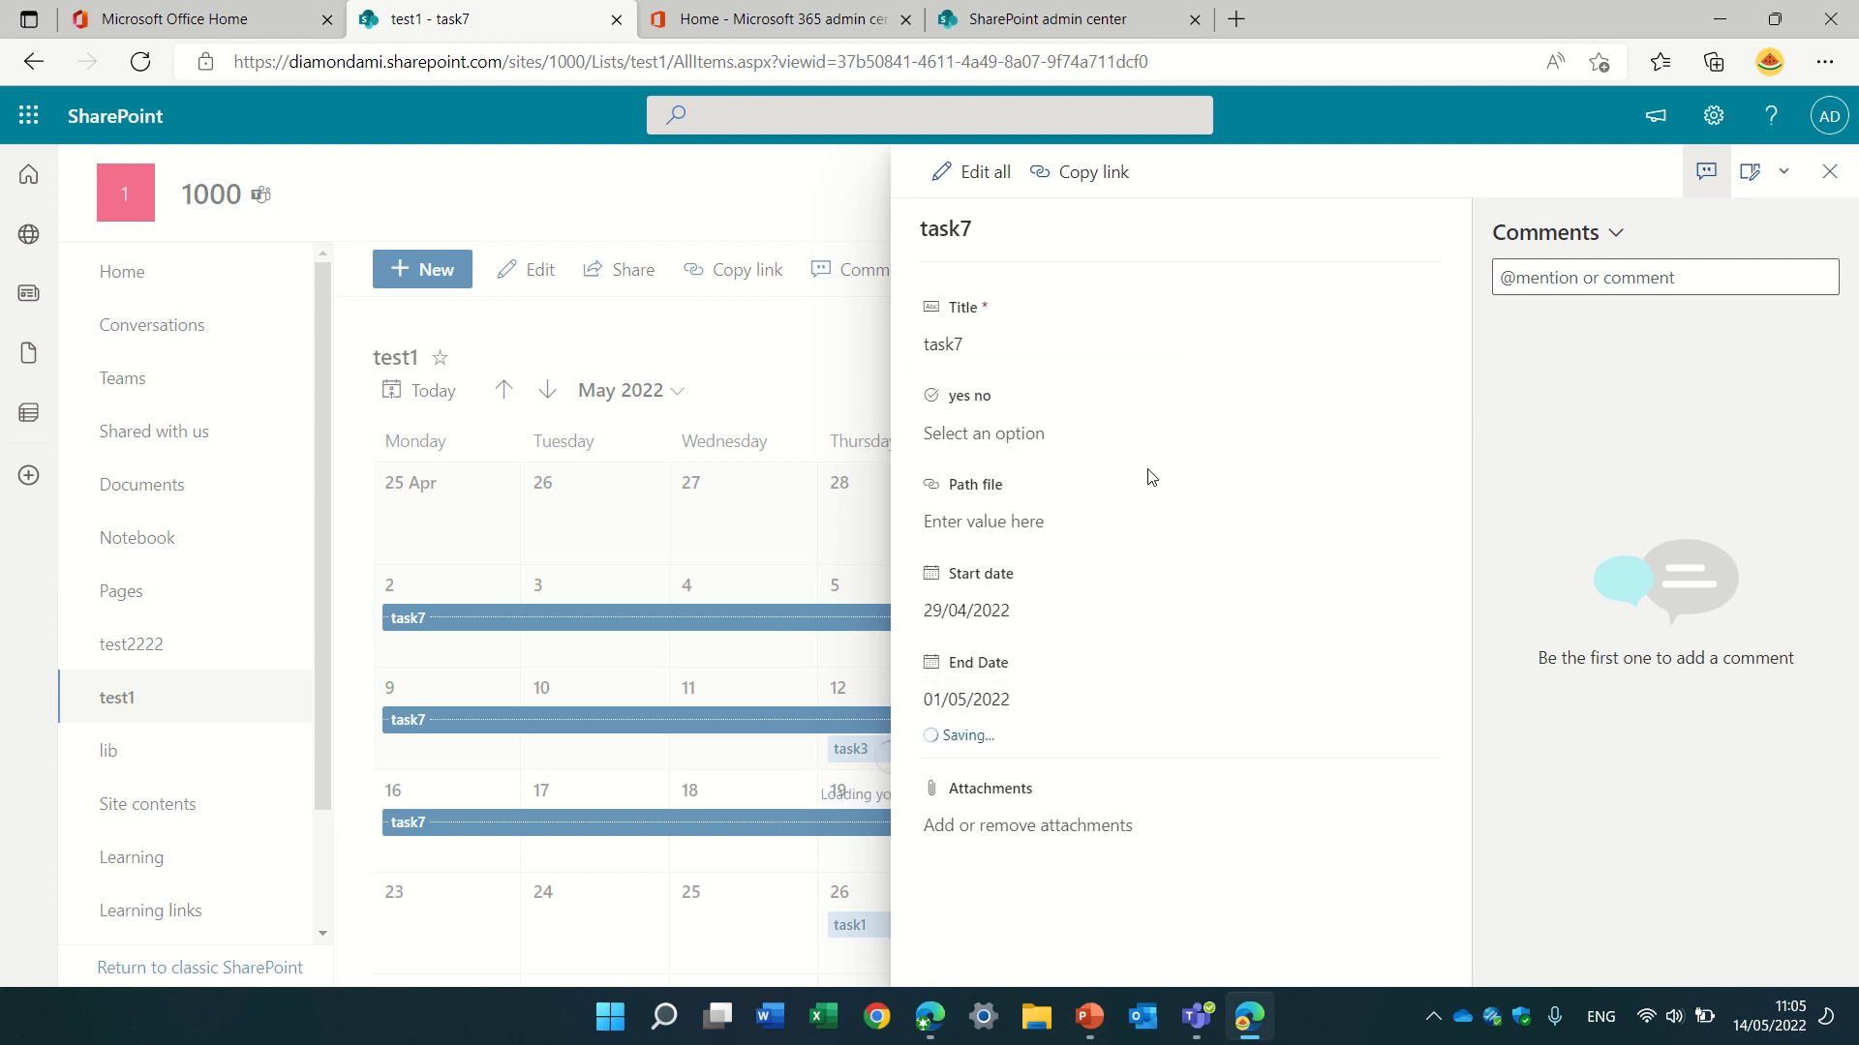
pyautogui.click(1829, 171)
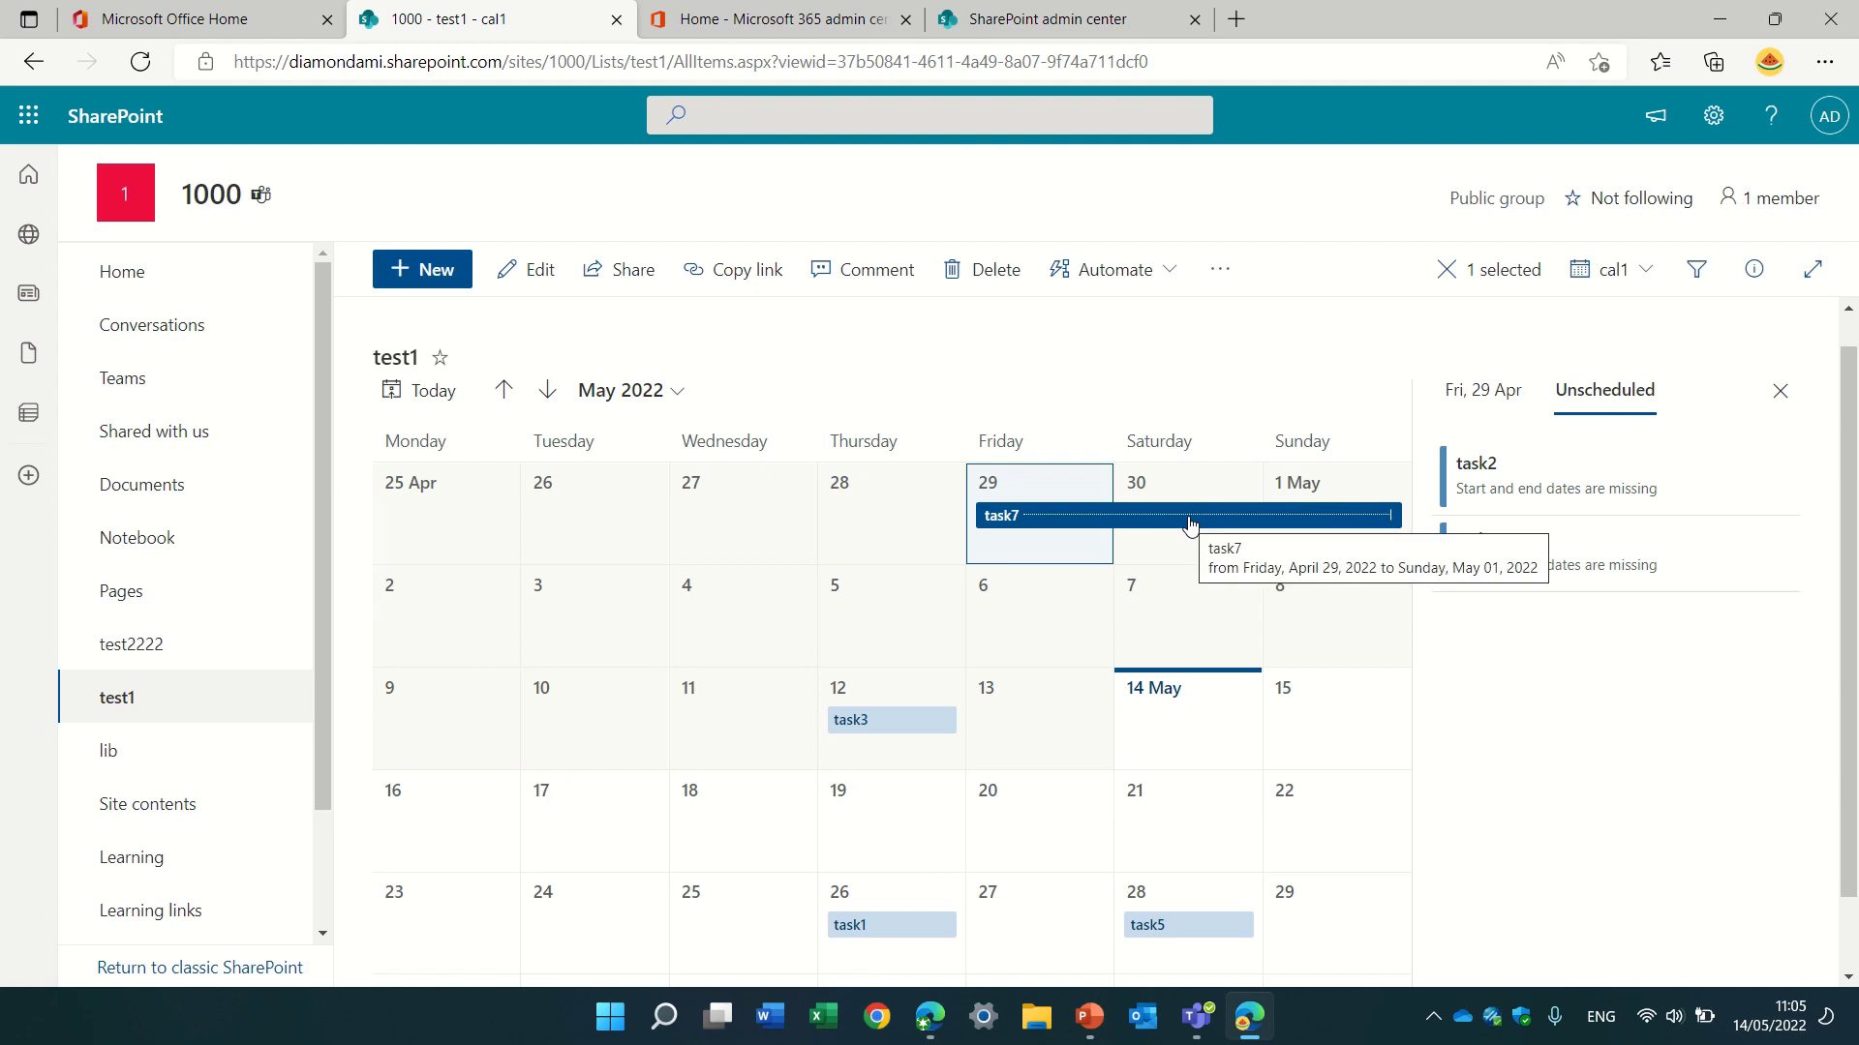
# Move task7 to start on 19 May and schedule task4 on 11 May
pyautogui.moveTo(1193, 516)
pyautogui.mouseDown()
pyautogui.moveTo(1031, 595)
pyautogui.moveTo(945, 739)
pyautogui.moveTo(902, 732)
pyautogui.mouseUp()
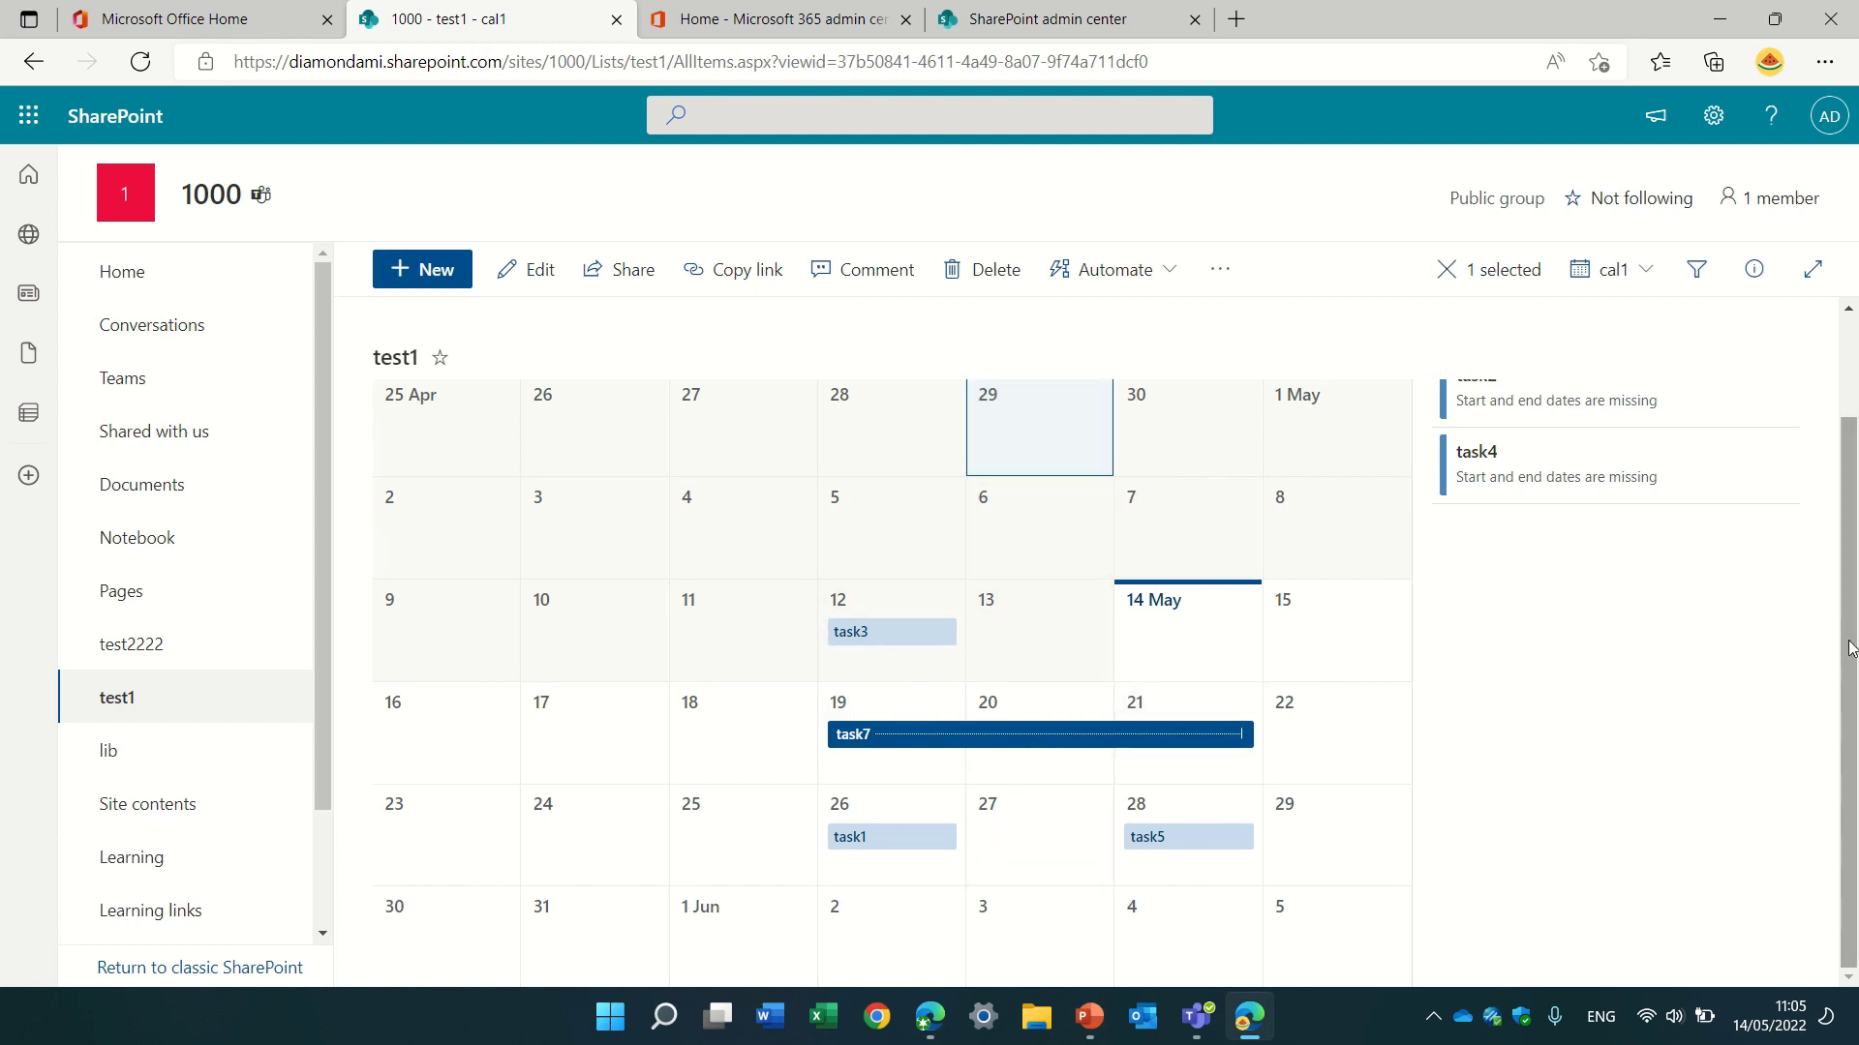
pyautogui.moveTo(1851, 648); pyautogui.dragTo(1855, 499)
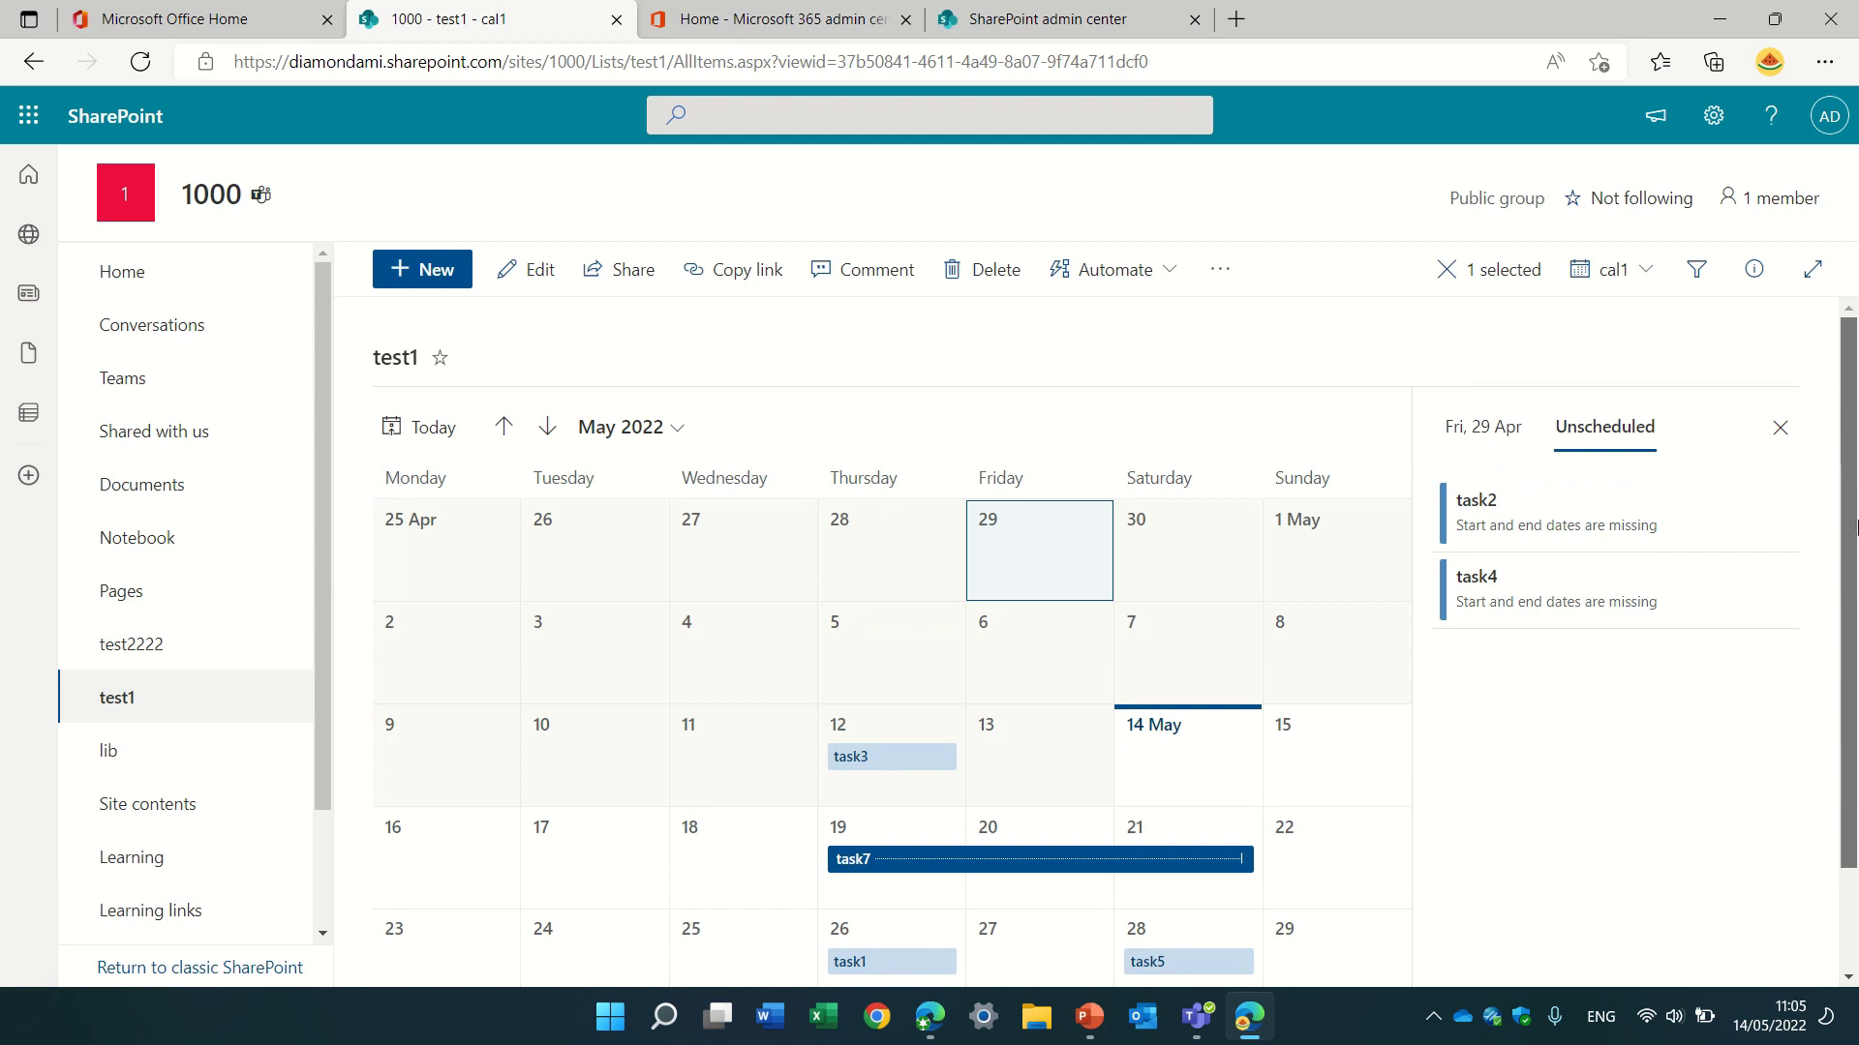
pyautogui.moveTo(888, 756)
pyautogui.mouseDown()
pyautogui.moveTo(713, 729)
pyautogui.moveTo(683, 644)
pyautogui.moveTo(1626, 664)
pyautogui.mouseUp()
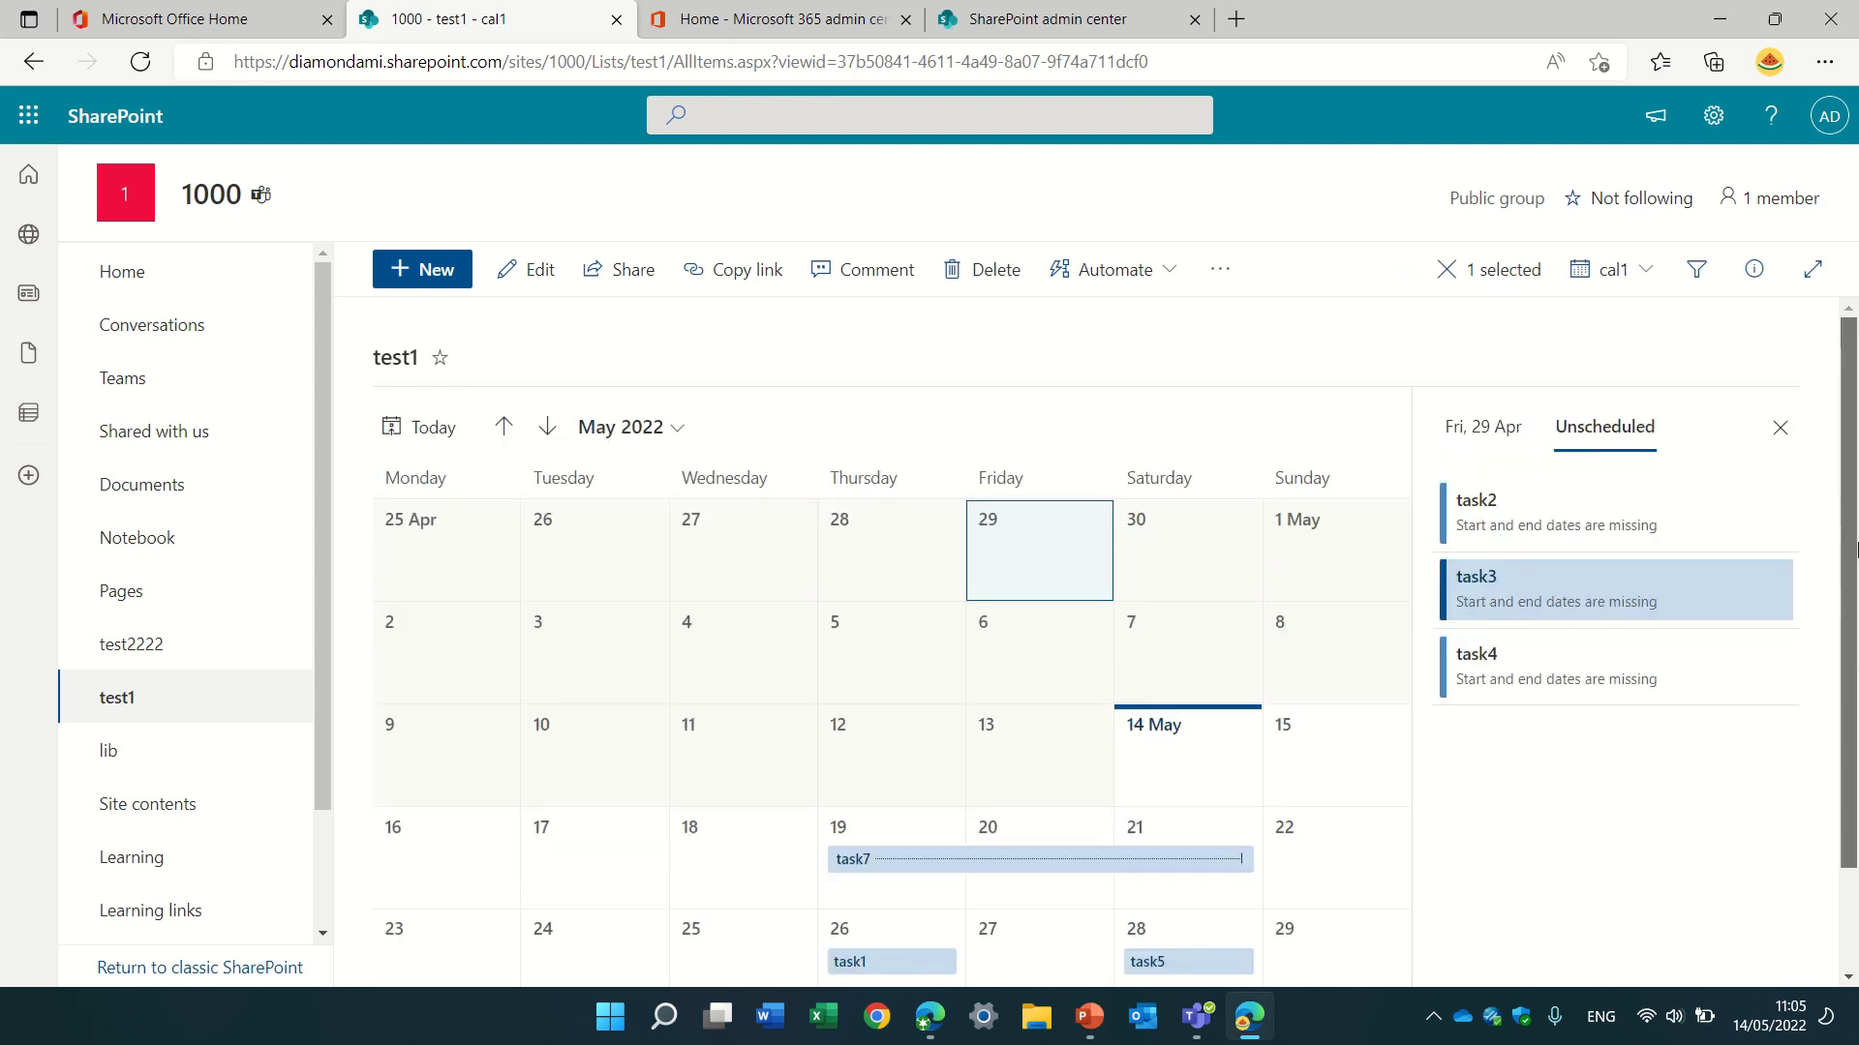
pyautogui.moveTo(1465, 655); pyautogui.dragTo(748, 620)
pyautogui.click(1605, 644)
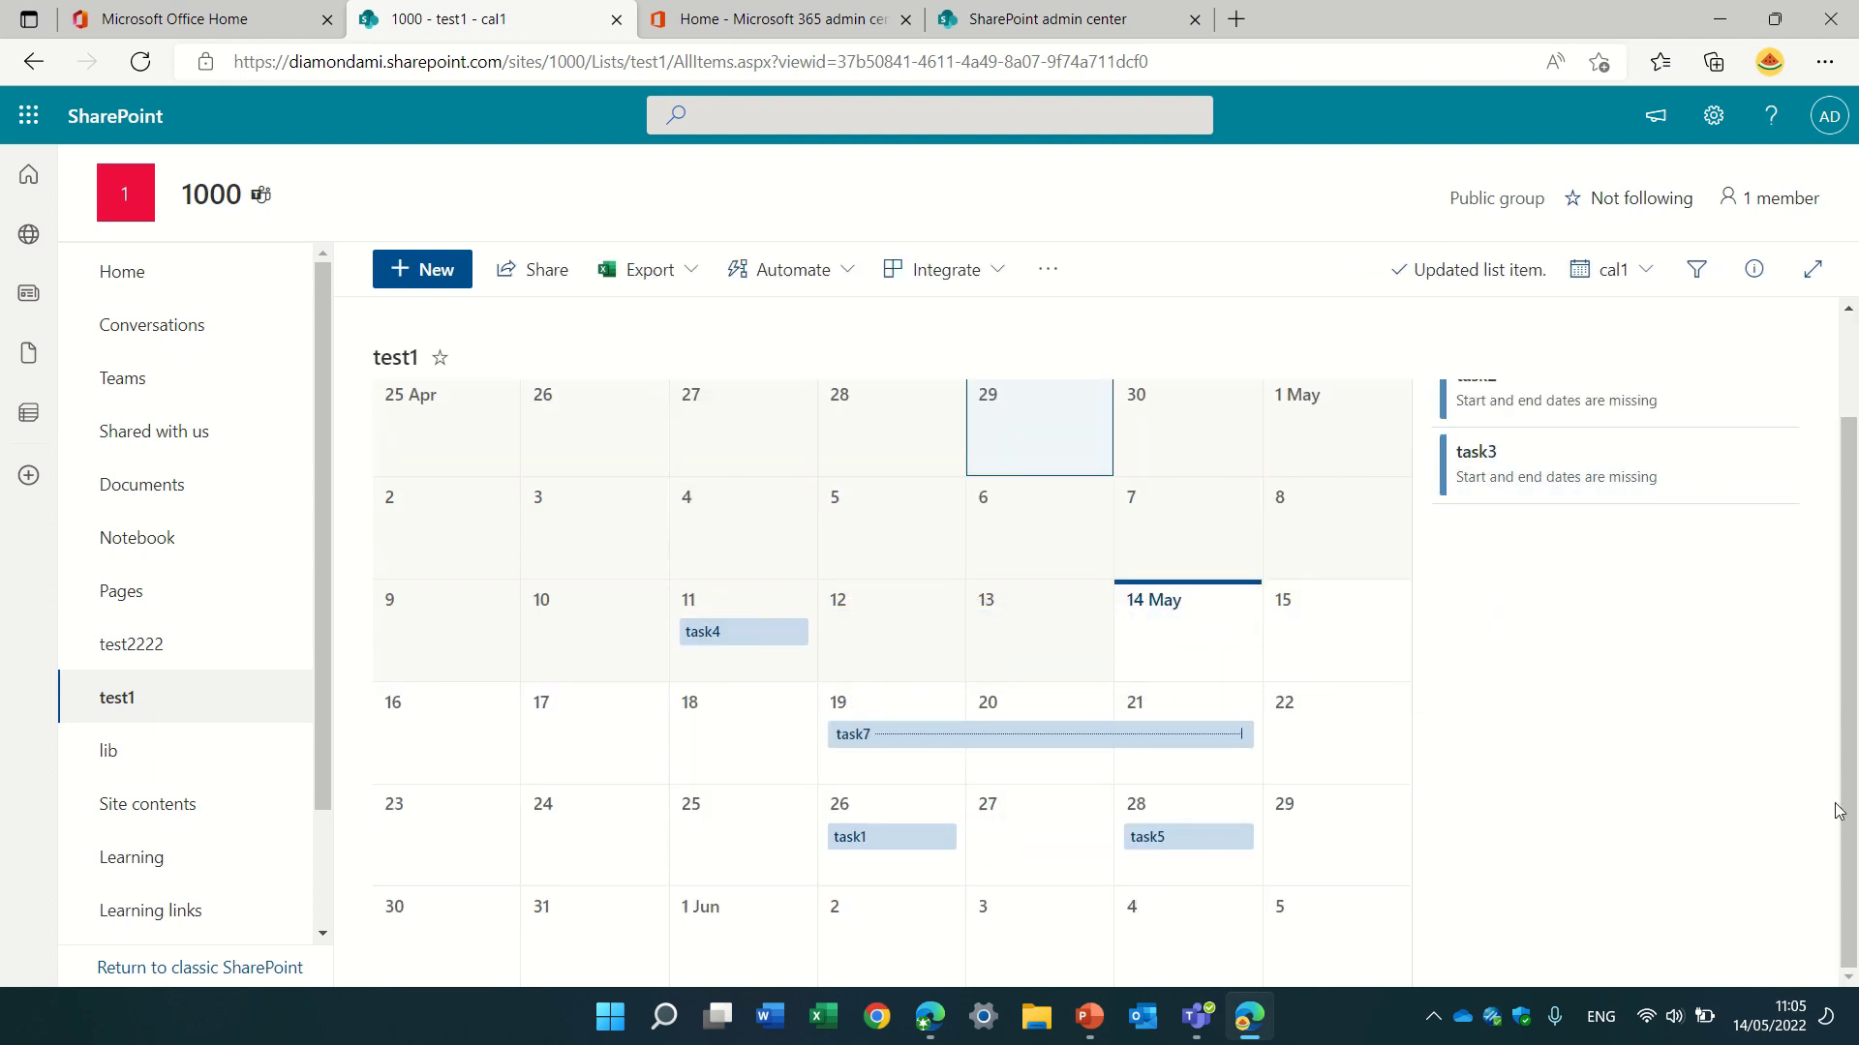
pyautogui.moveTo(1845, 813); pyautogui.dragTo(1856, 486)
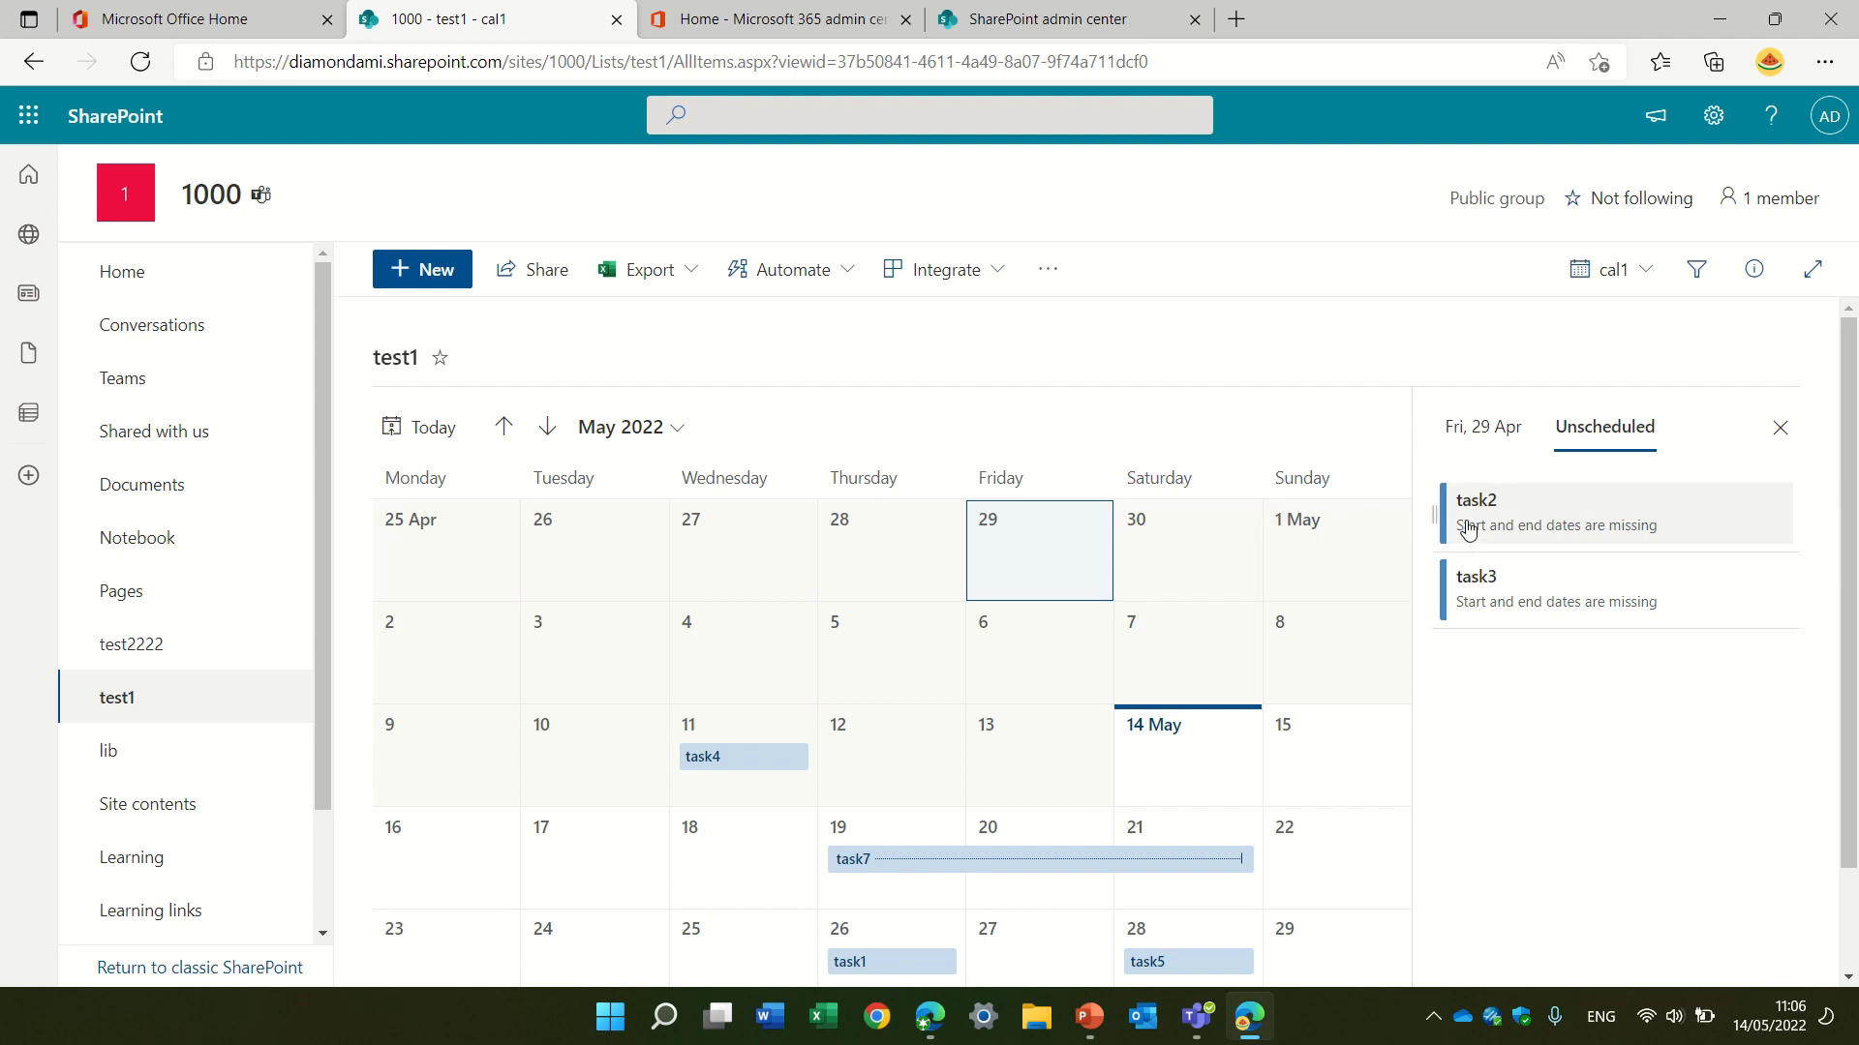
pyautogui.moveTo(890, 549)
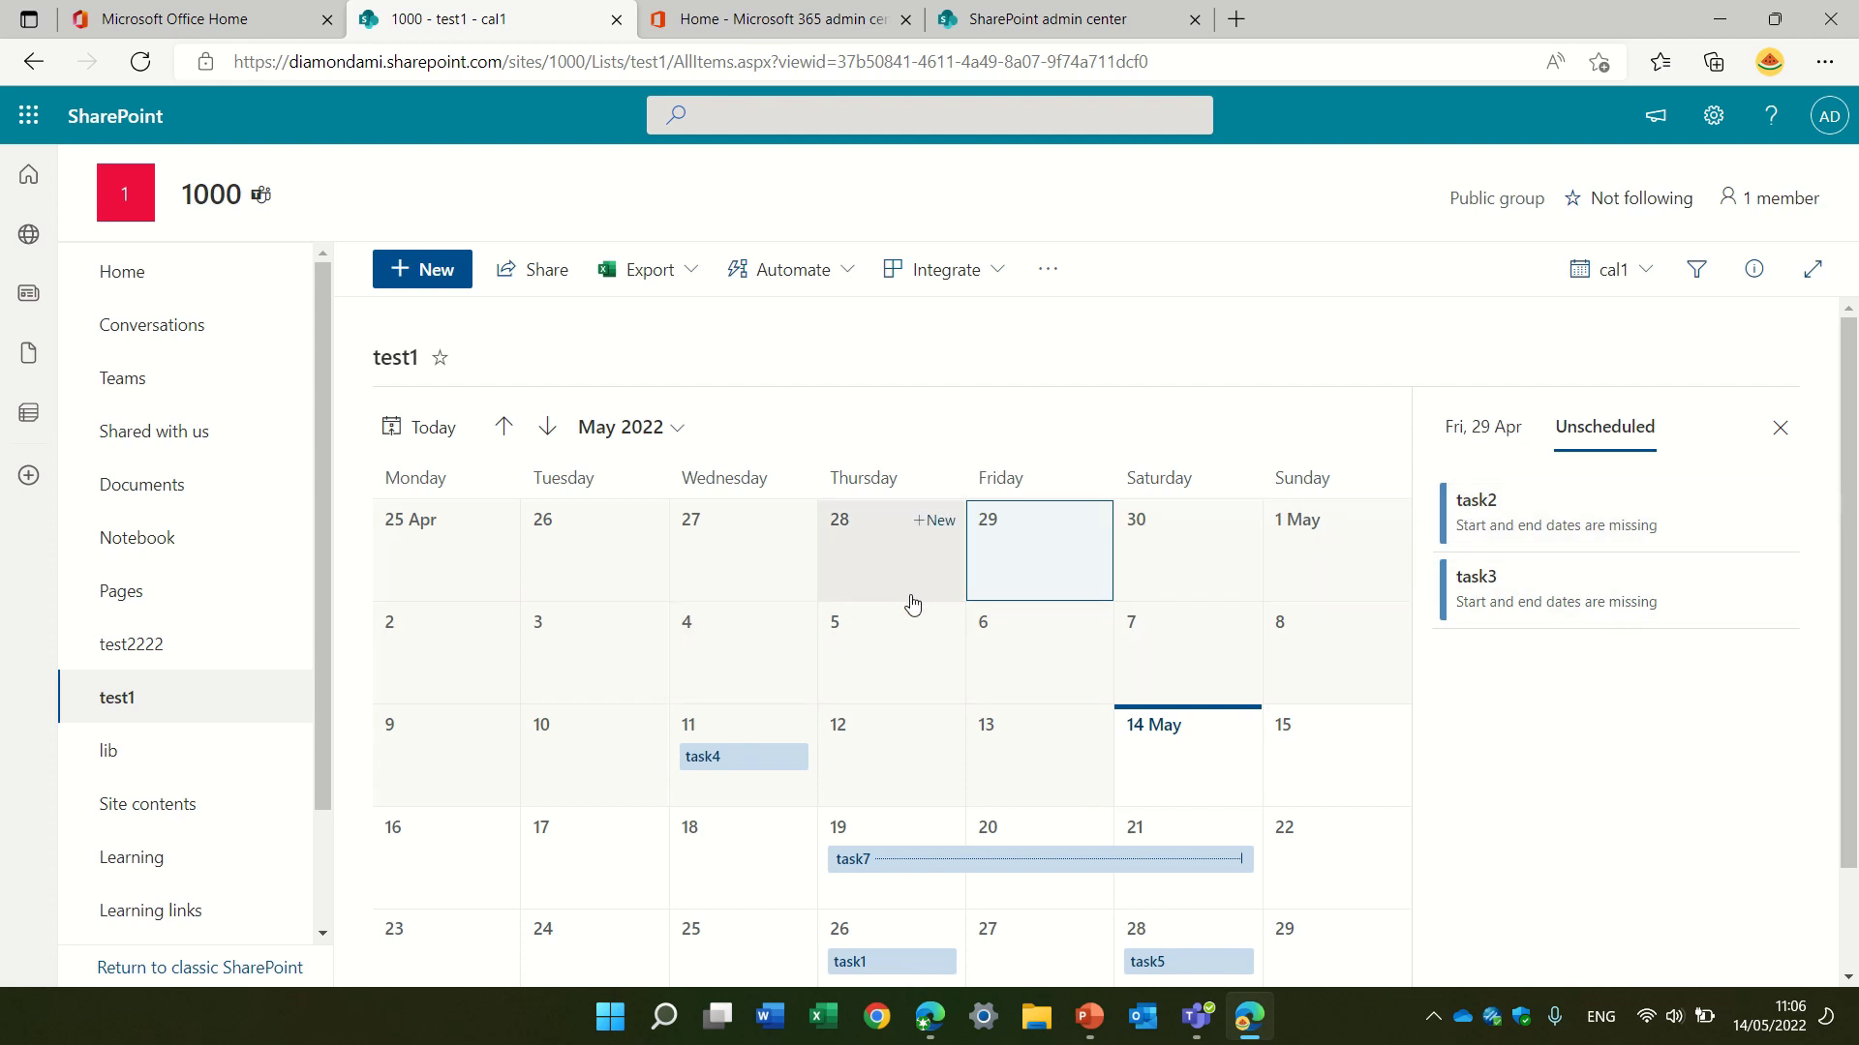
# In June 2022, place task3 on 16 June and task2 on 10 June
pyautogui.click(504, 427)
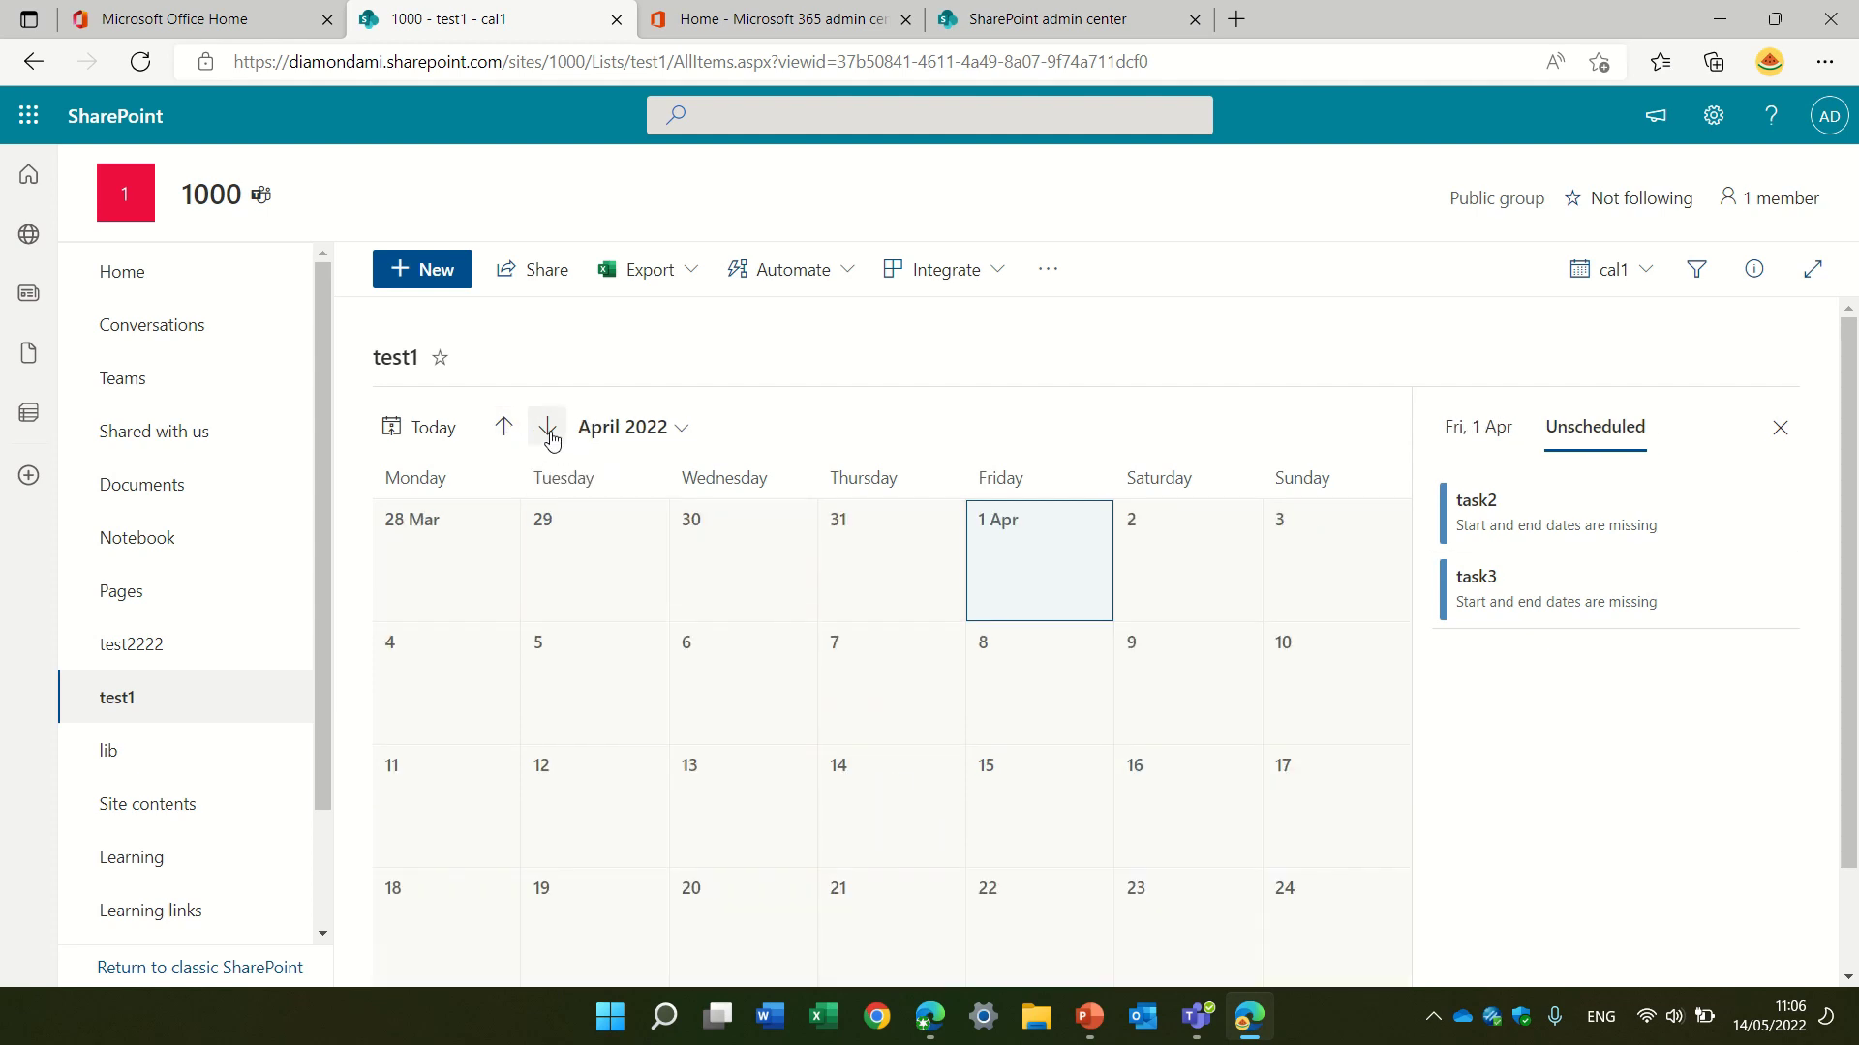
pyautogui.click(550, 436)
pyautogui.click(549, 434)
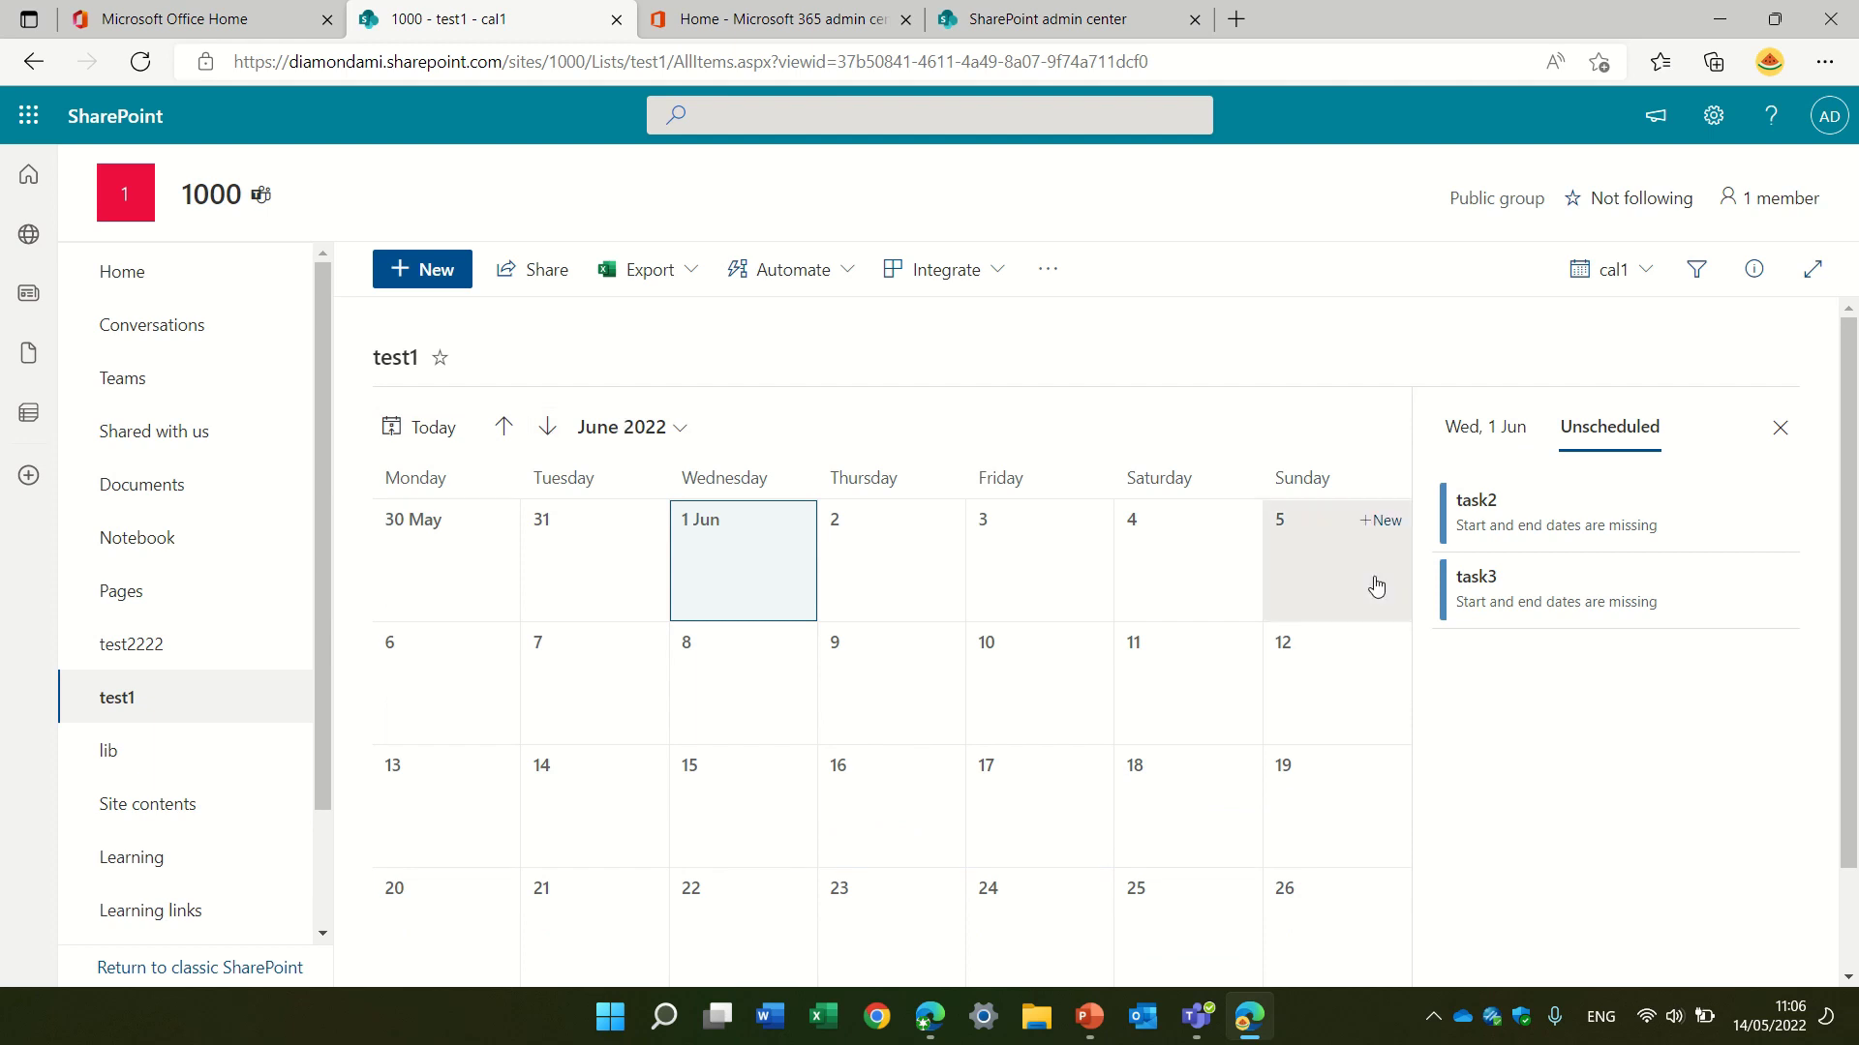
pyautogui.moveTo(1502, 595)
pyautogui.mouseDown()
pyautogui.moveTo(968, 640)
pyautogui.moveTo(983, 668)
pyautogui.mouseUp()
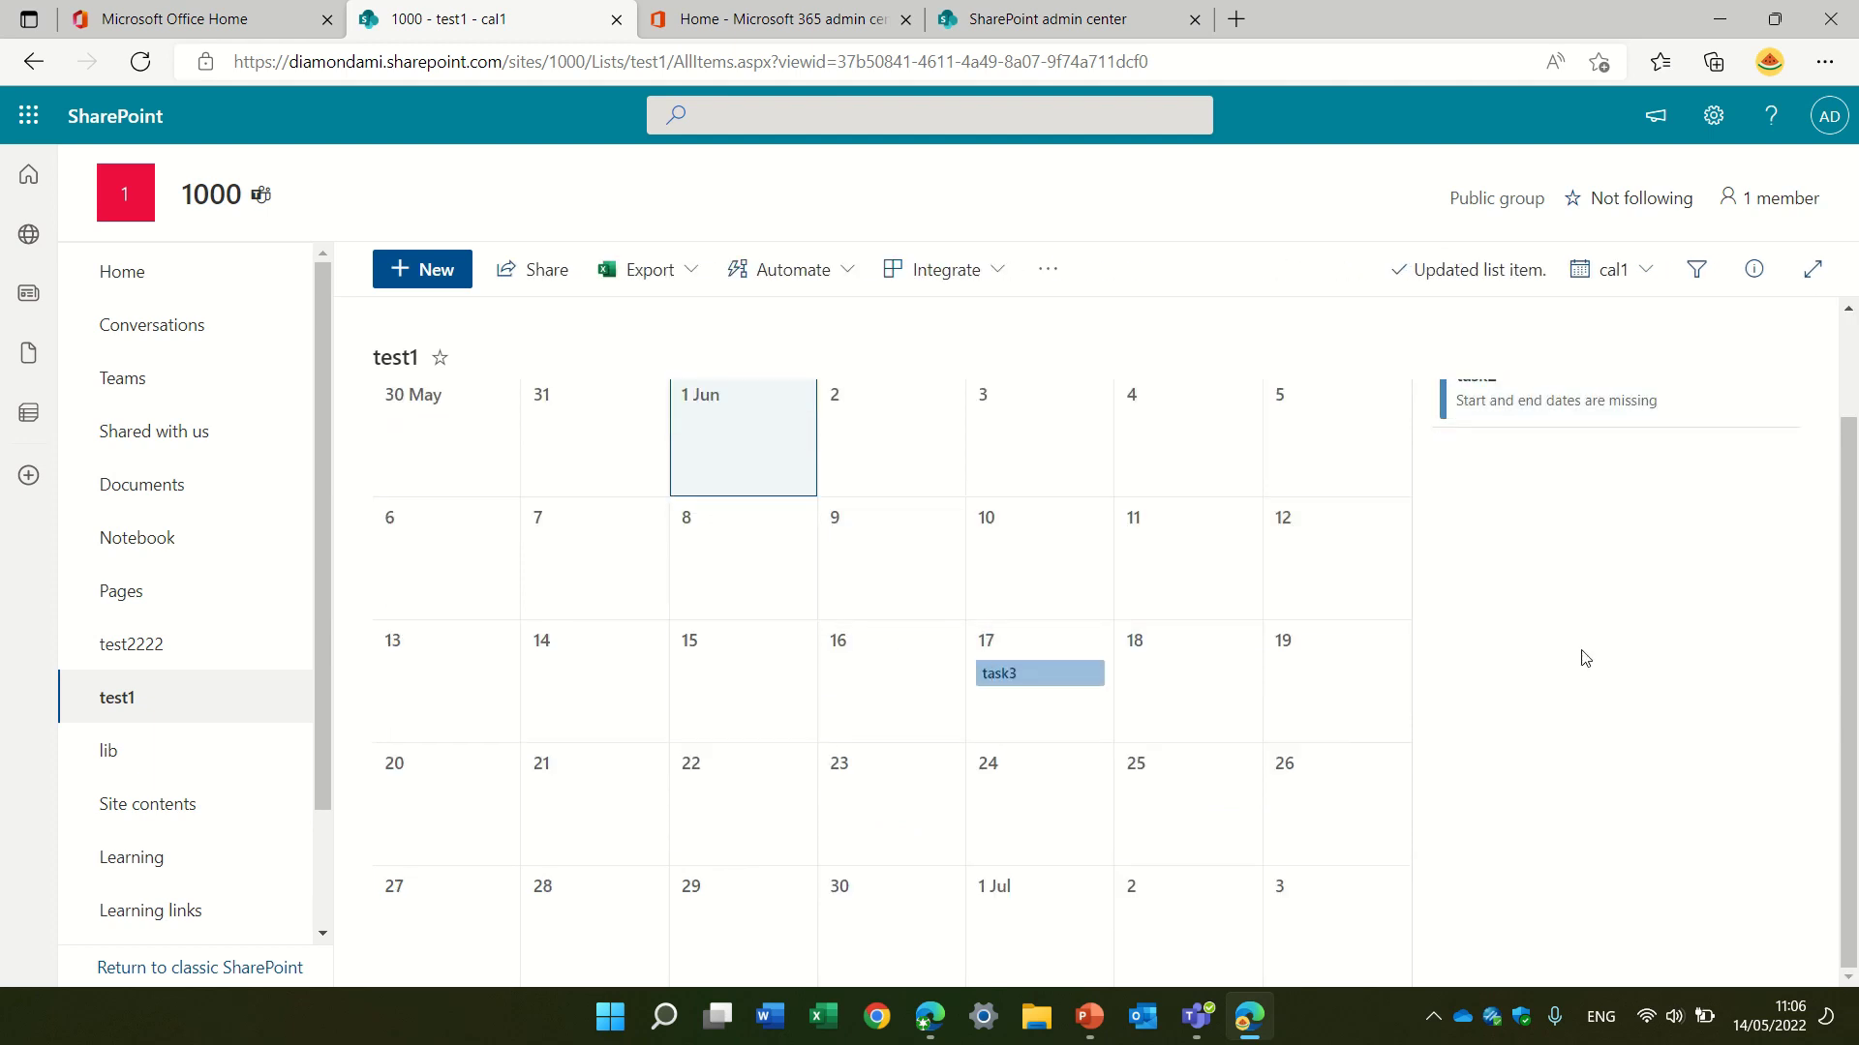
pyautogui.scroll(1, 1855, 673)
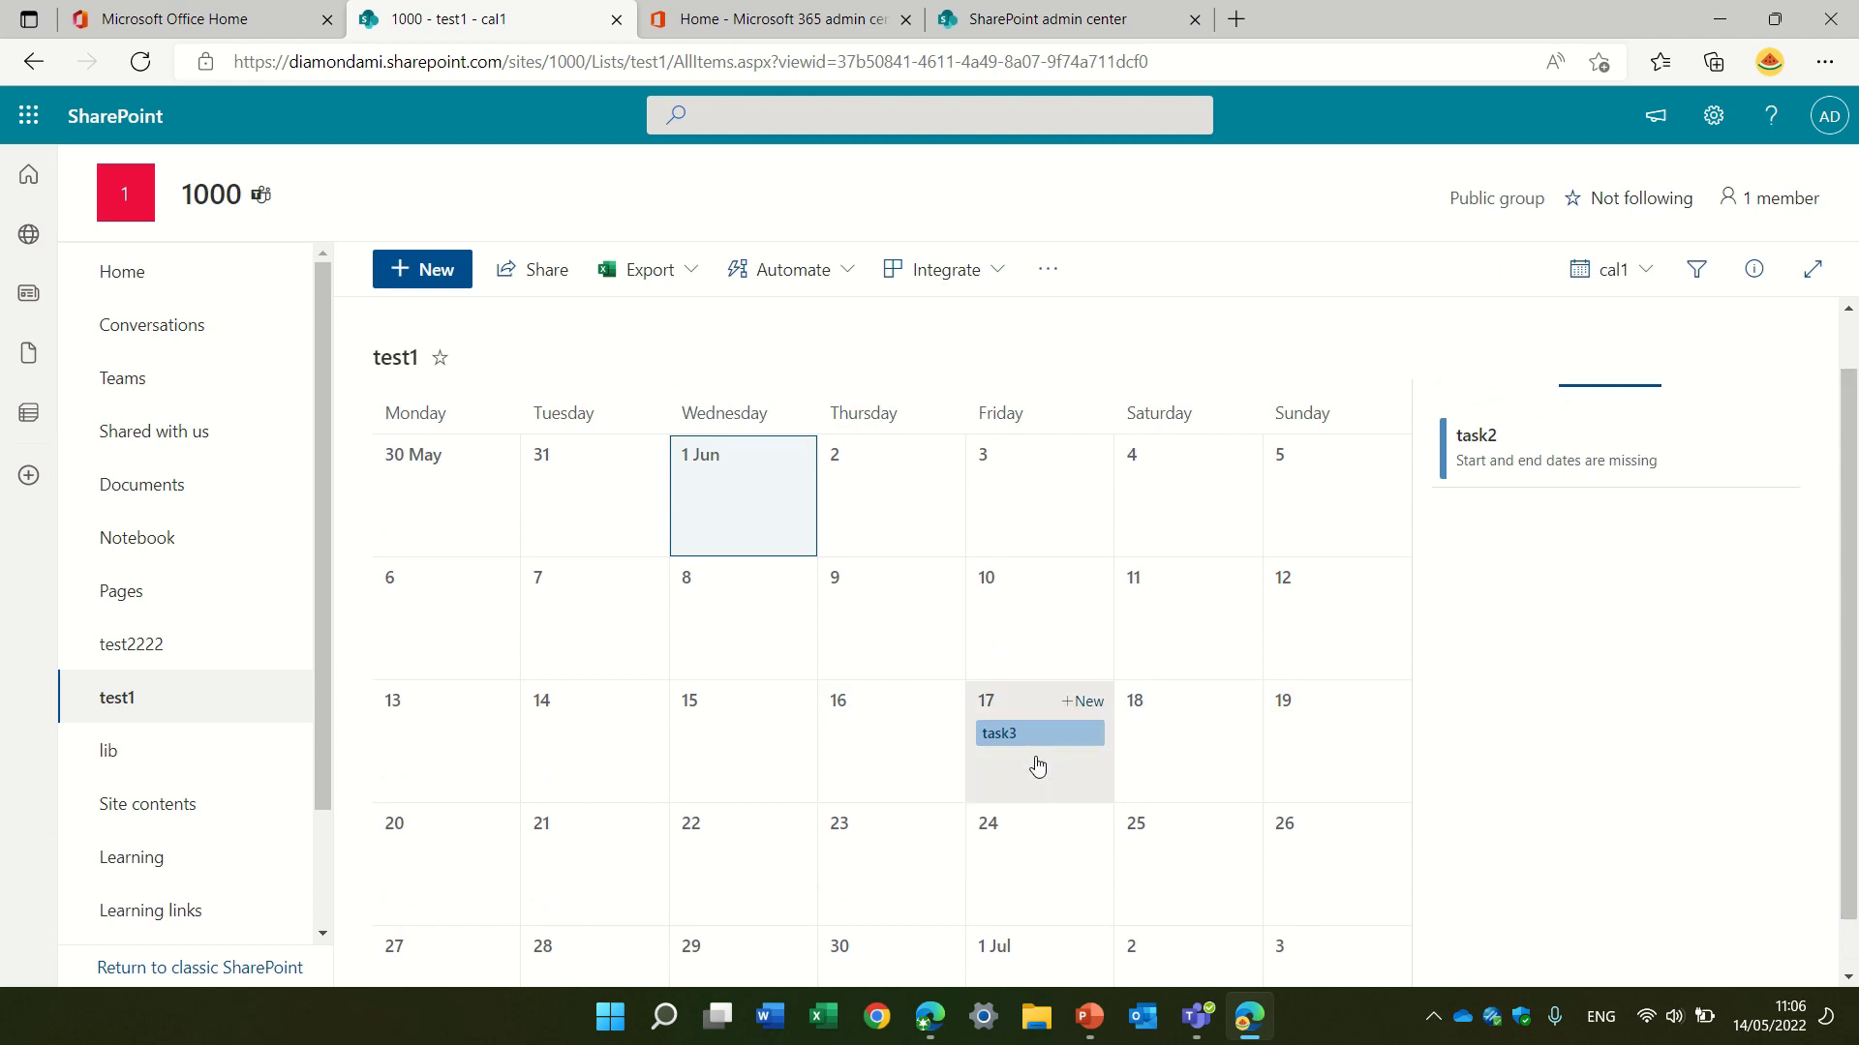
pyautogui.moveTo(1021, 736)
pyautogui.mouseDown()
pyautogui.moveTo(940, 726)
pyautogui.moveTo(843, 665)
pyautogui.mouseUp()
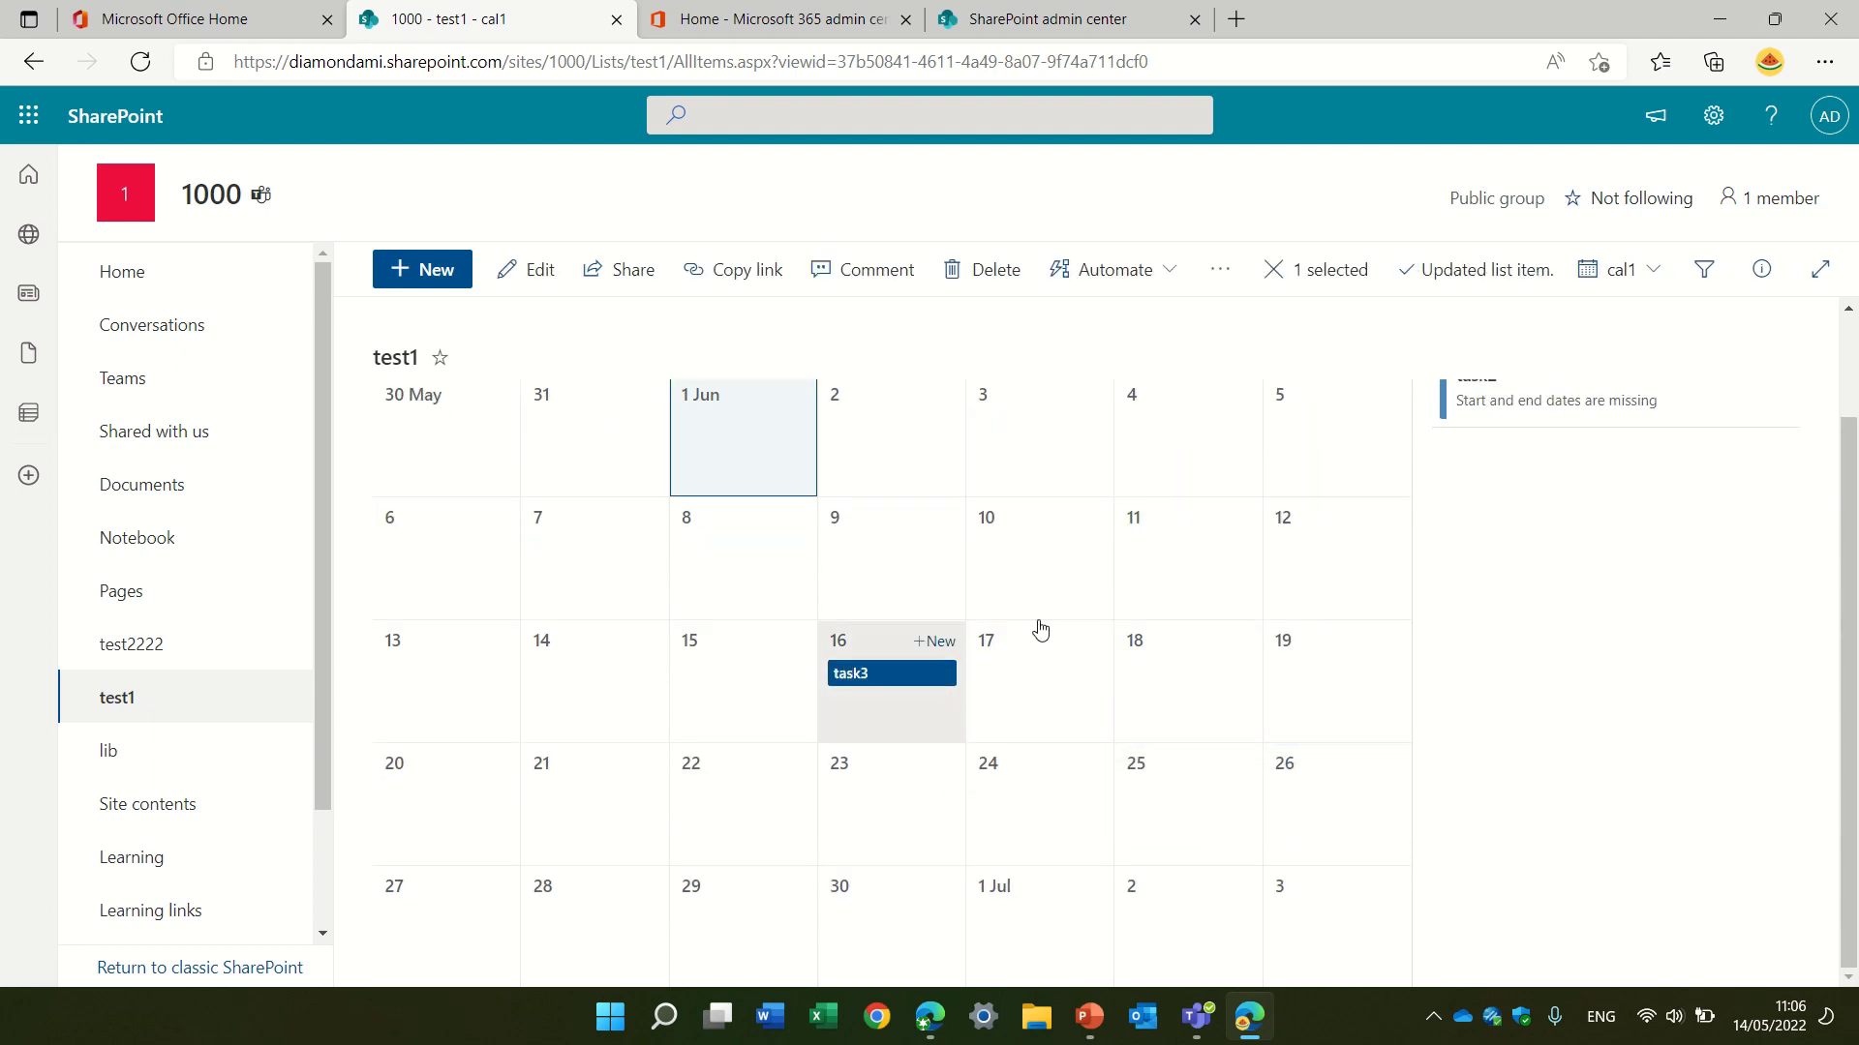
pyautogui.scroll(1, 1855, 539)
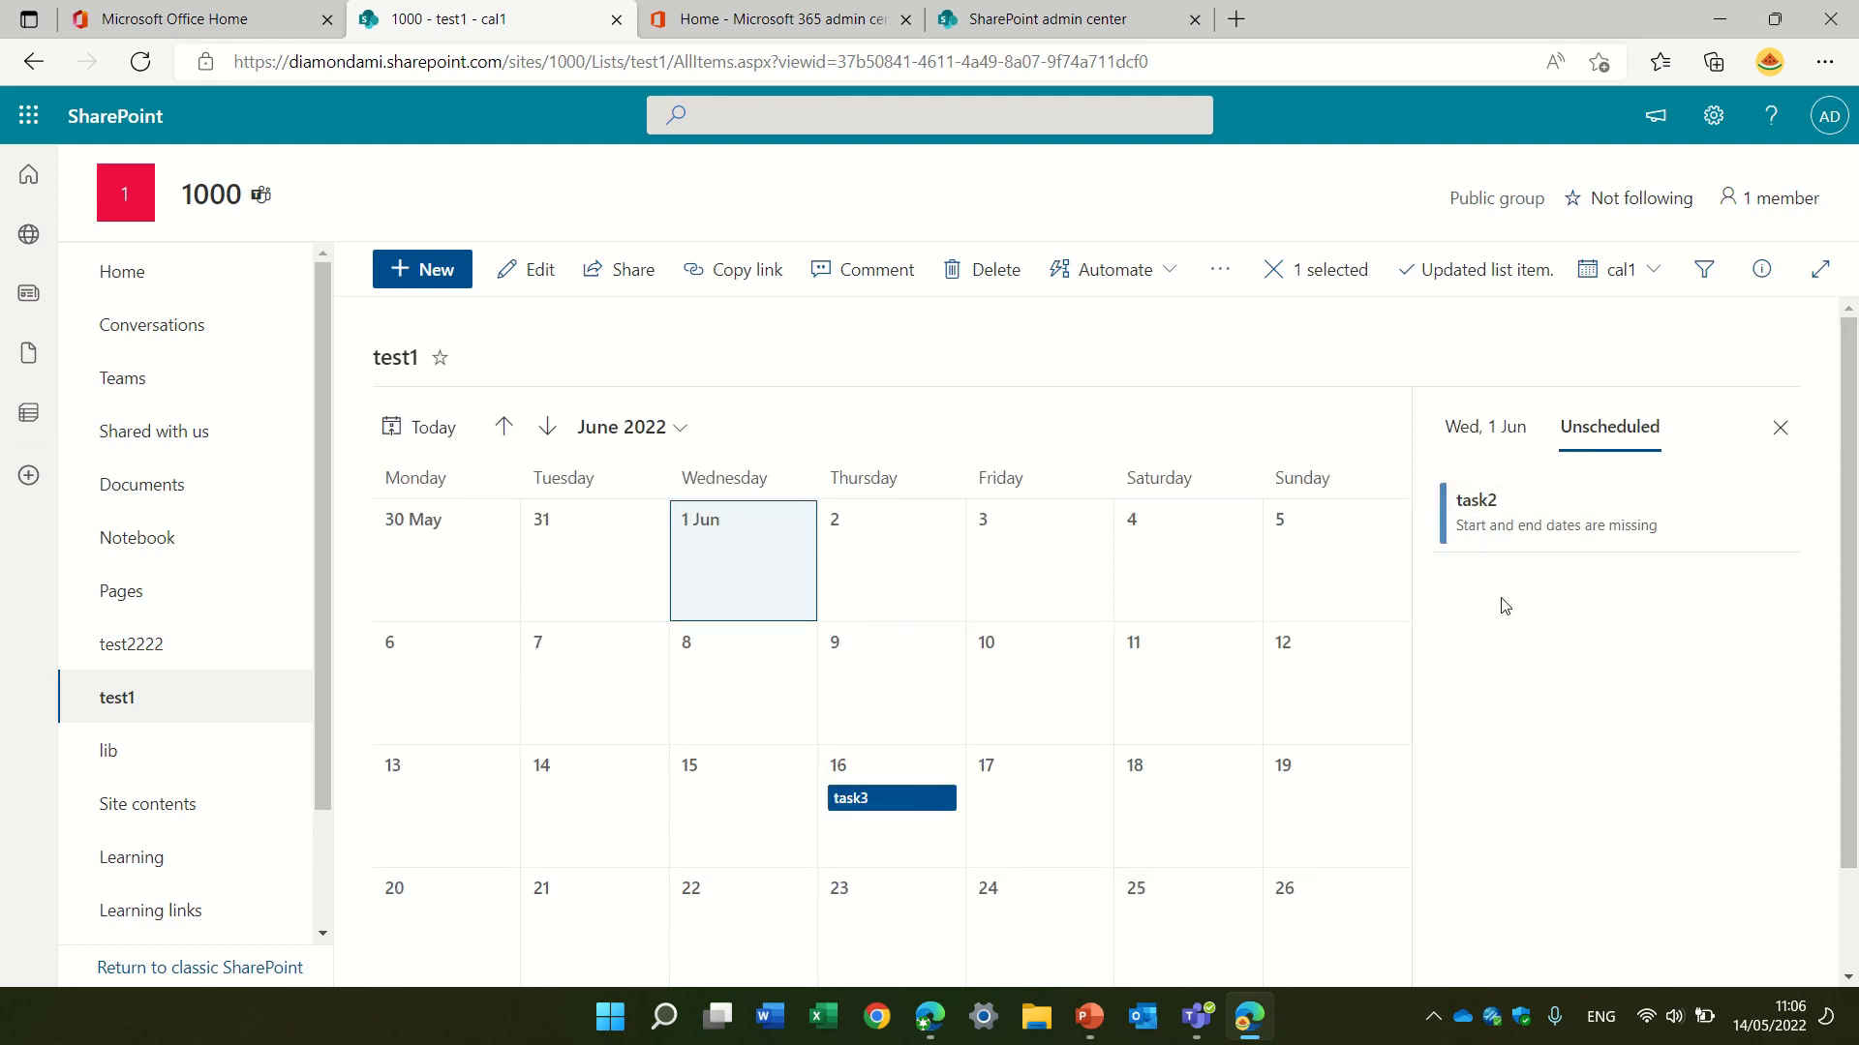
pyautogui.moveTo(1505, 535)
pyautogui.mouseDown()
pyautogui.moveTo(1547, 469)
pyautogui.moveTo(1621, 465)
pyautogui.mouseUp()
pyautogui.scroll(-1, 1541, 494)
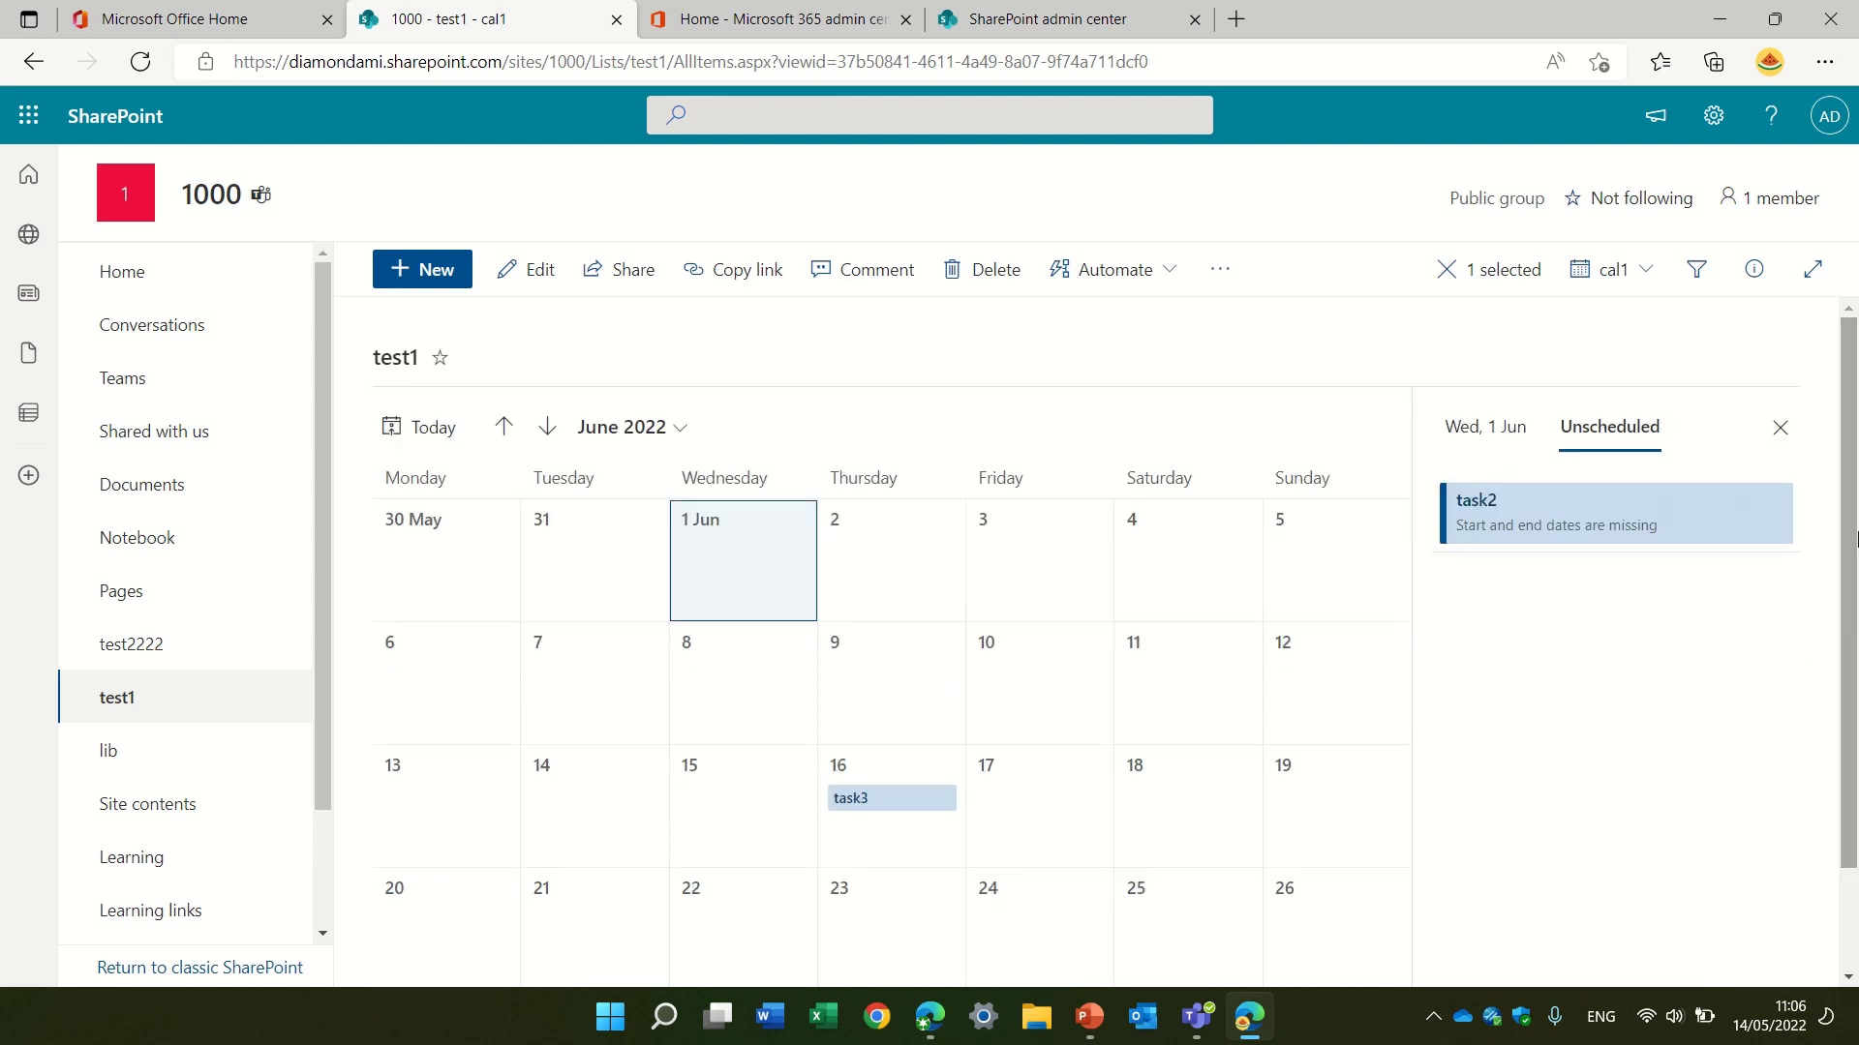
pyautogui.moveTo(1500, 518); pyautogui.dragTo(1104, 495)
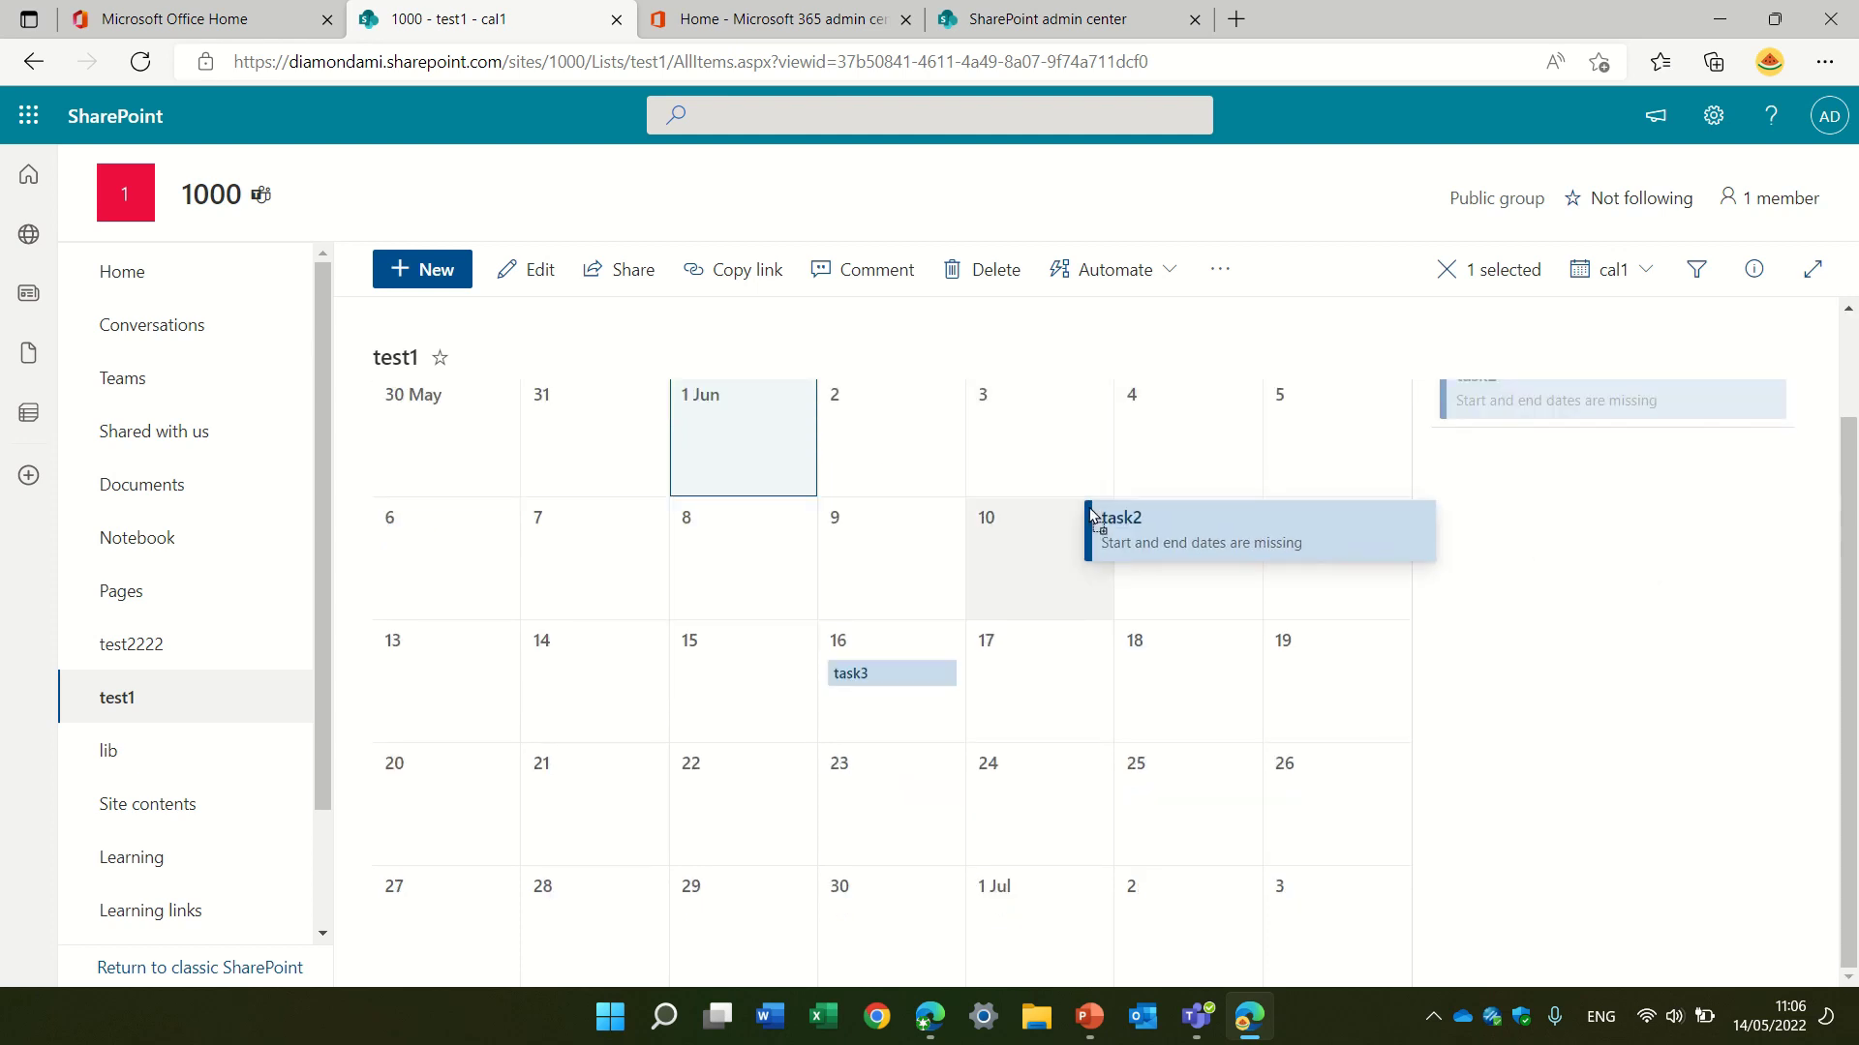
pyautogui.moveTo(1104, 494); pyautogui.dragTo(1055, 534)
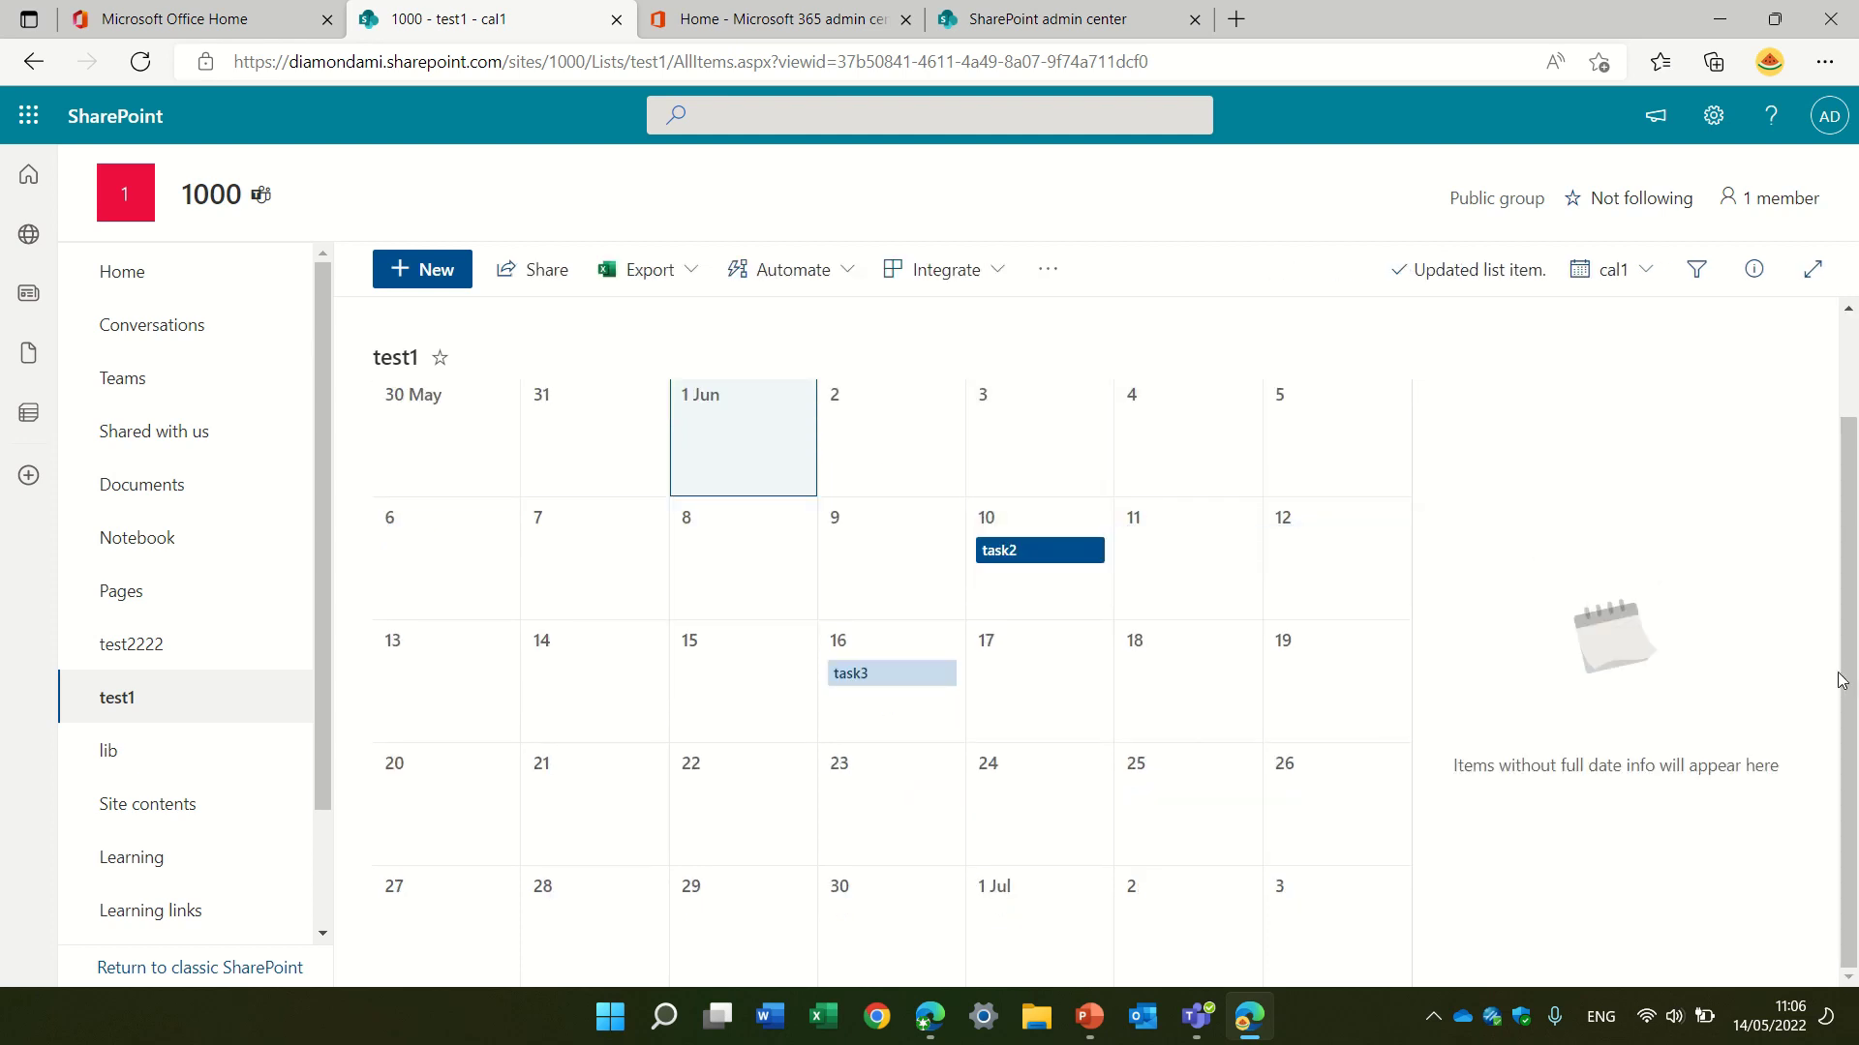
pyautogui.scroll(1, 1853, 582)
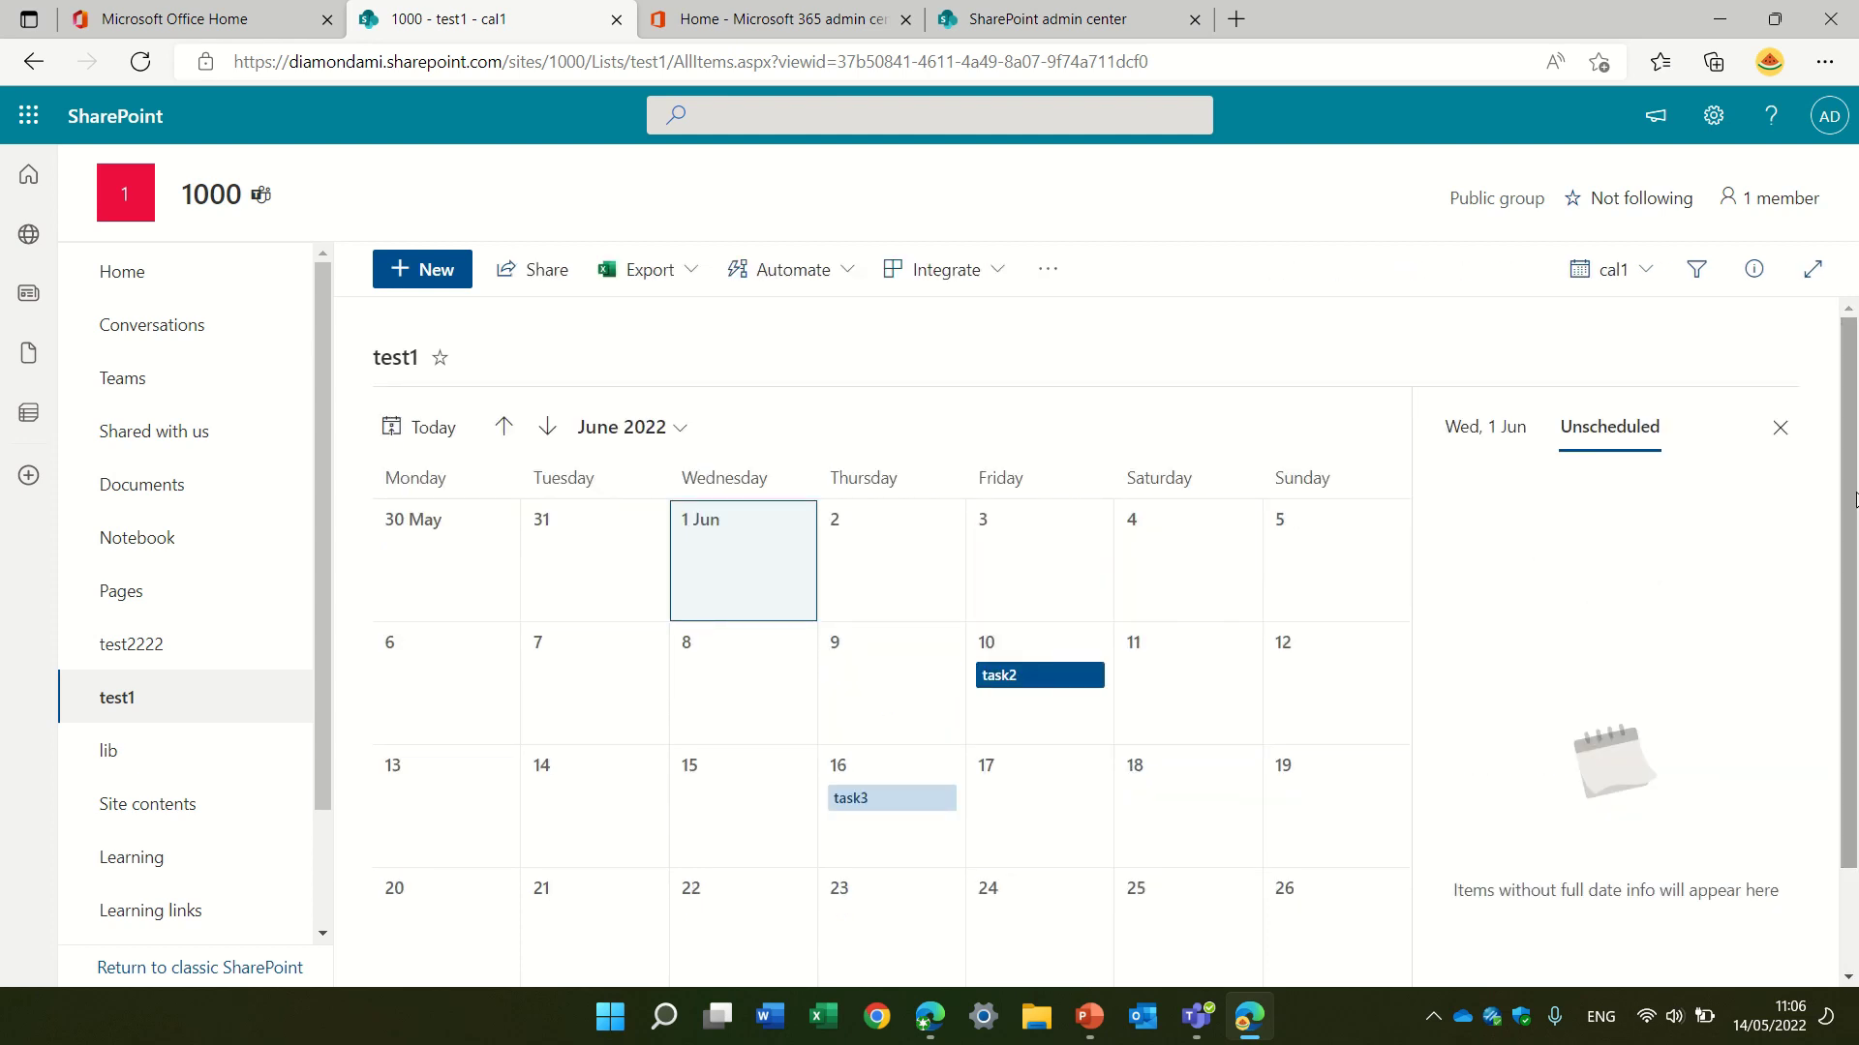
# Switch test1 from the cal1 view to the All Items view
pyautogui.click(1591, 282)
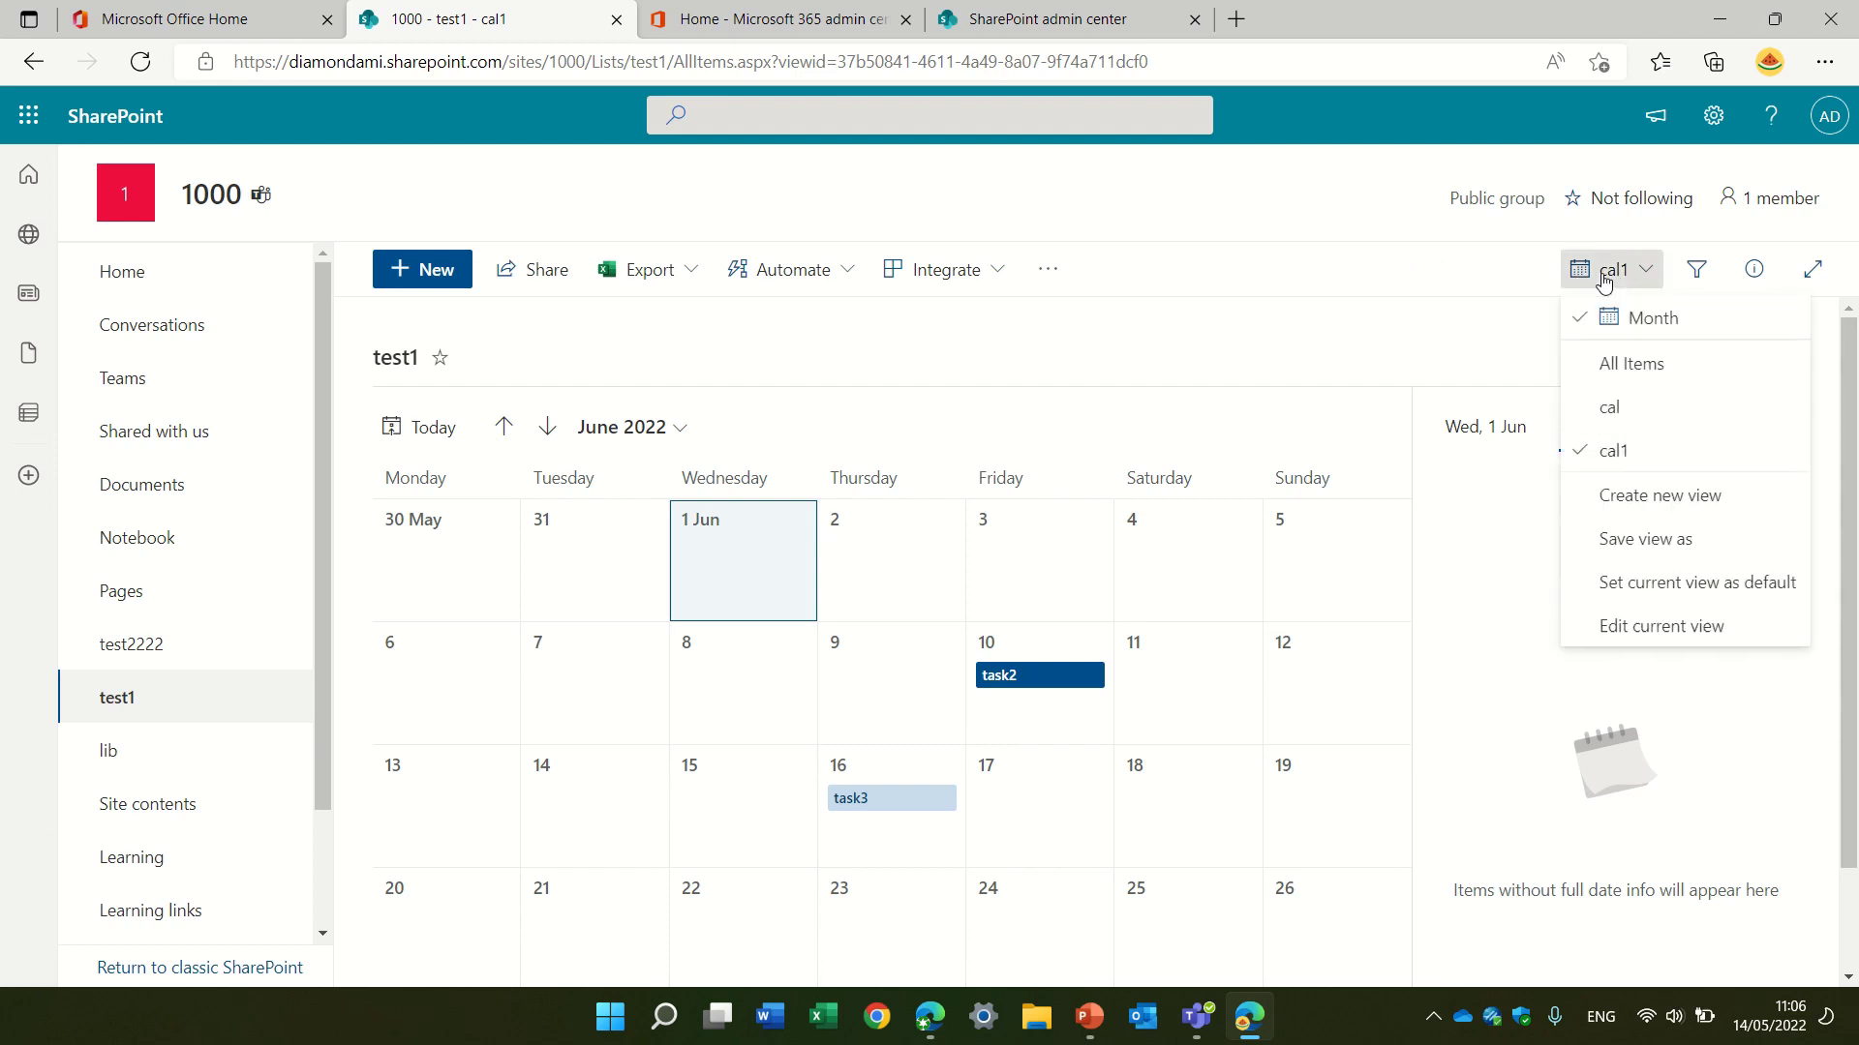
pyautogui.click(1652, 363)
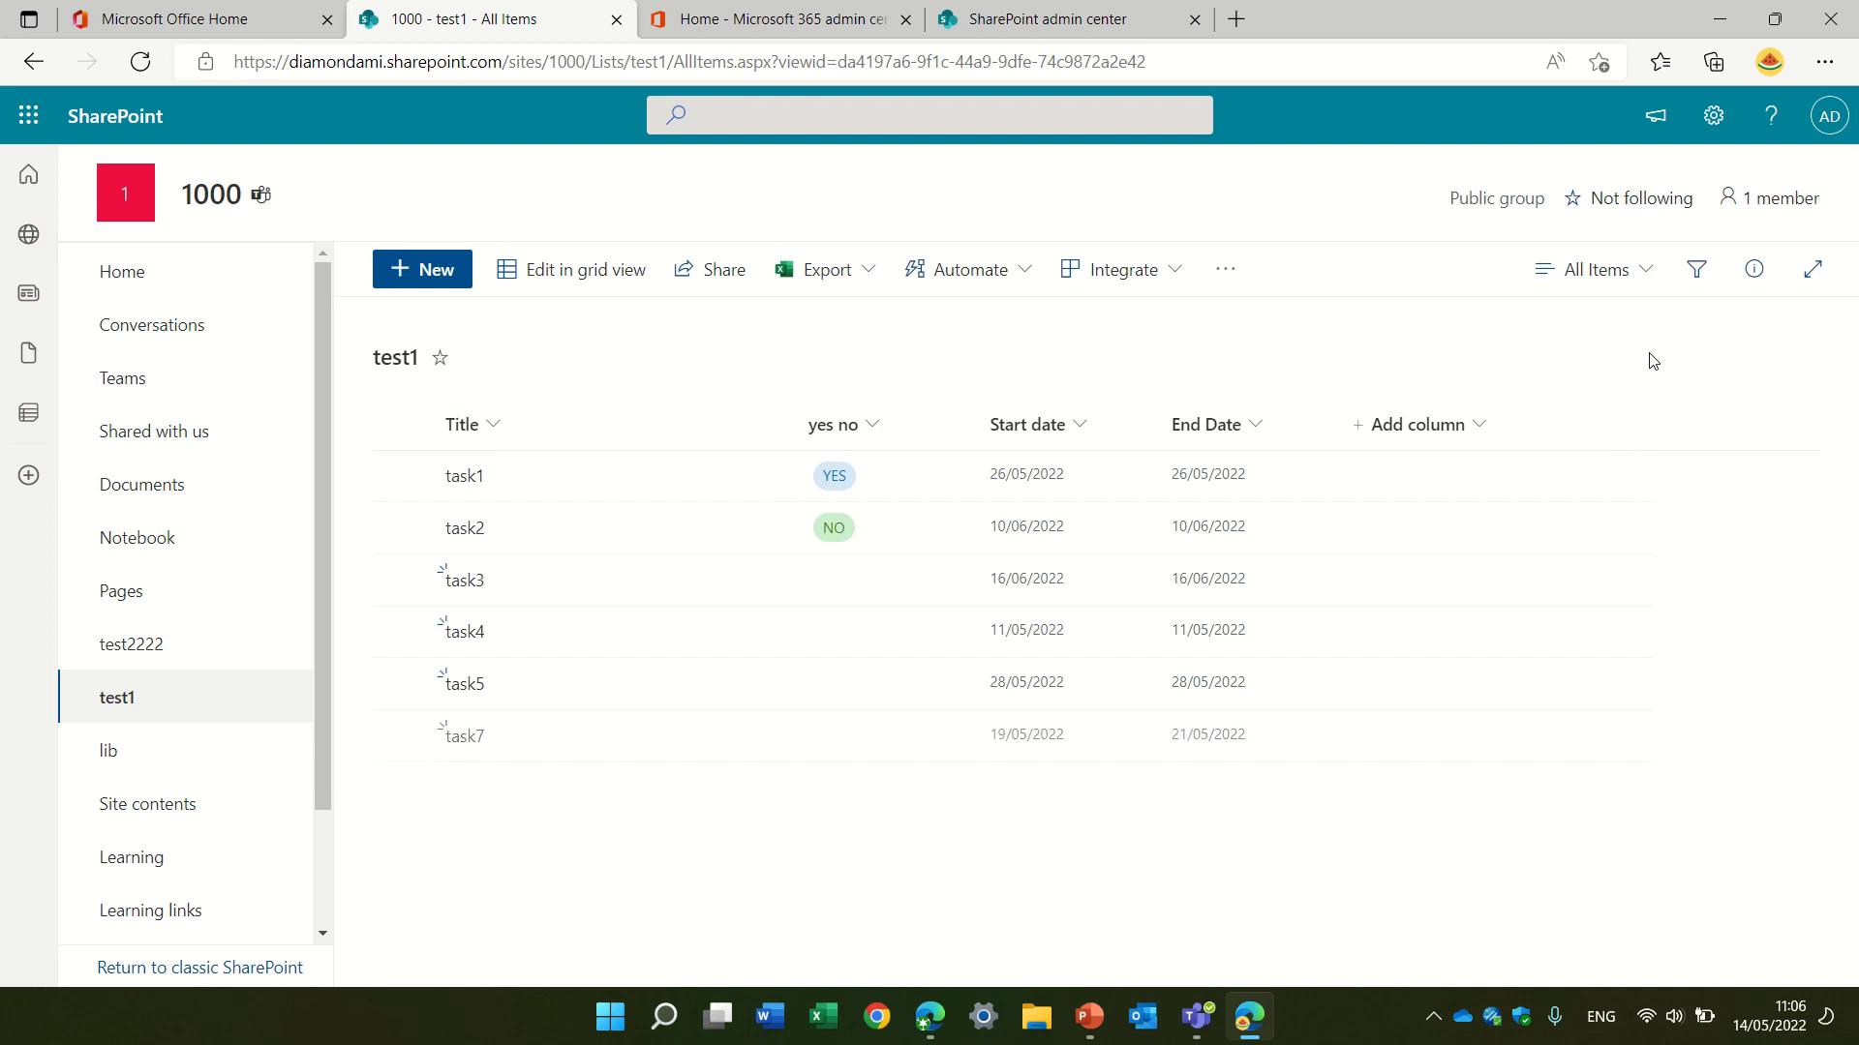